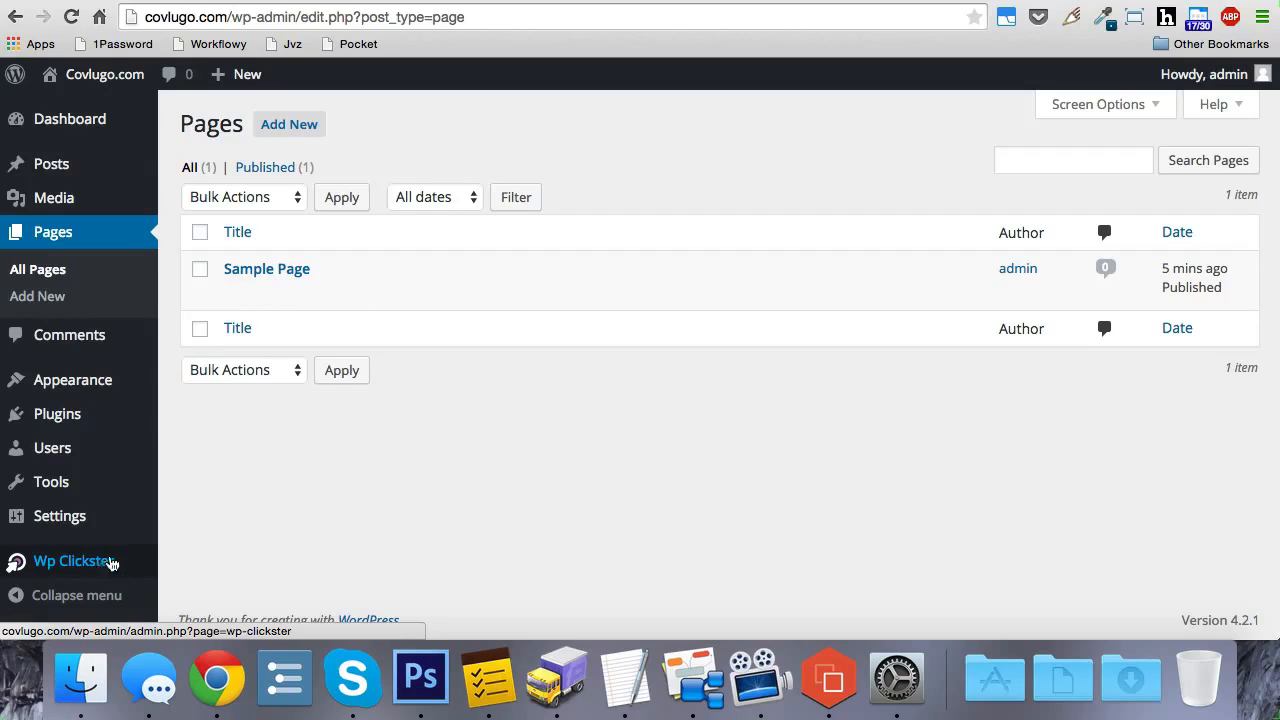
# Step: Open the Wp Clickster settings and enable deletion of all posts, all pages and all comments
pyautogui.click(100, 567)
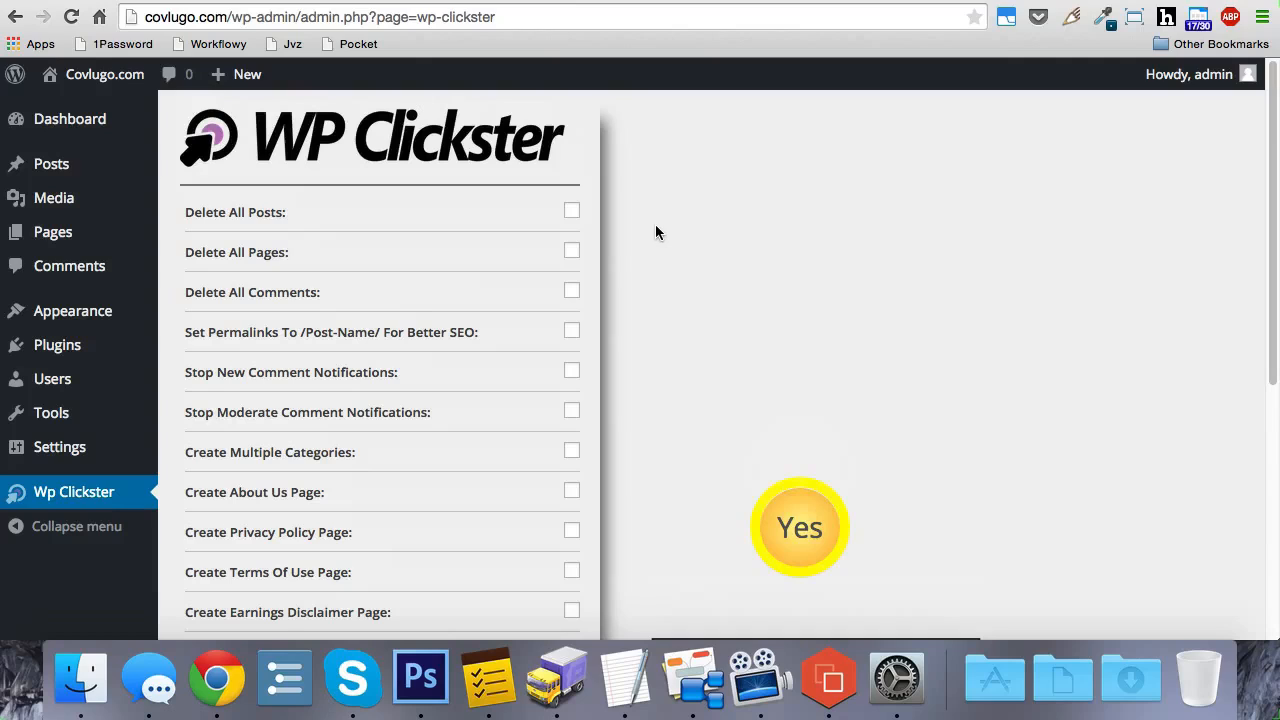
pyautogui.scroll(-1, 655, 232)
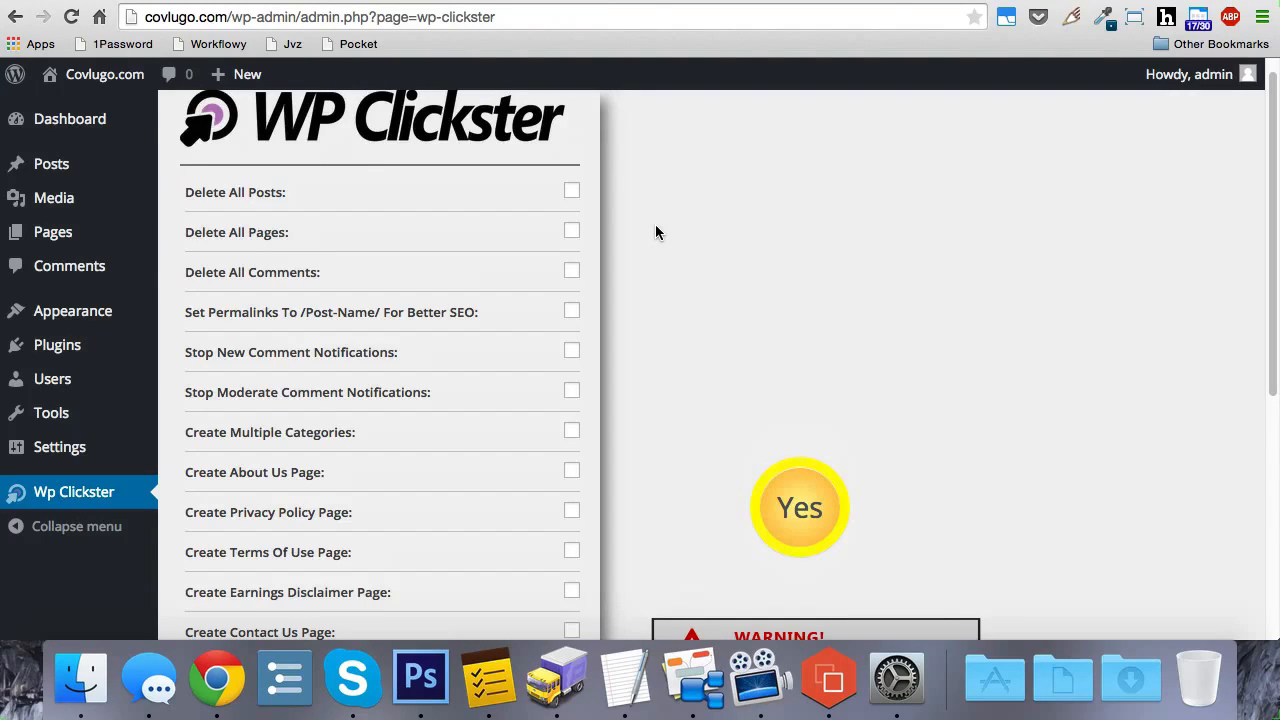
pyautogui.click(572, 194)
pyautogui.click(574, 235)
pyautogui.click(576, 272)
# Step: Enable setting permalinks to /Post-Name/ and stopping both new and moderate comment notifications
pyautogui.scroll(-2, 637, 282)
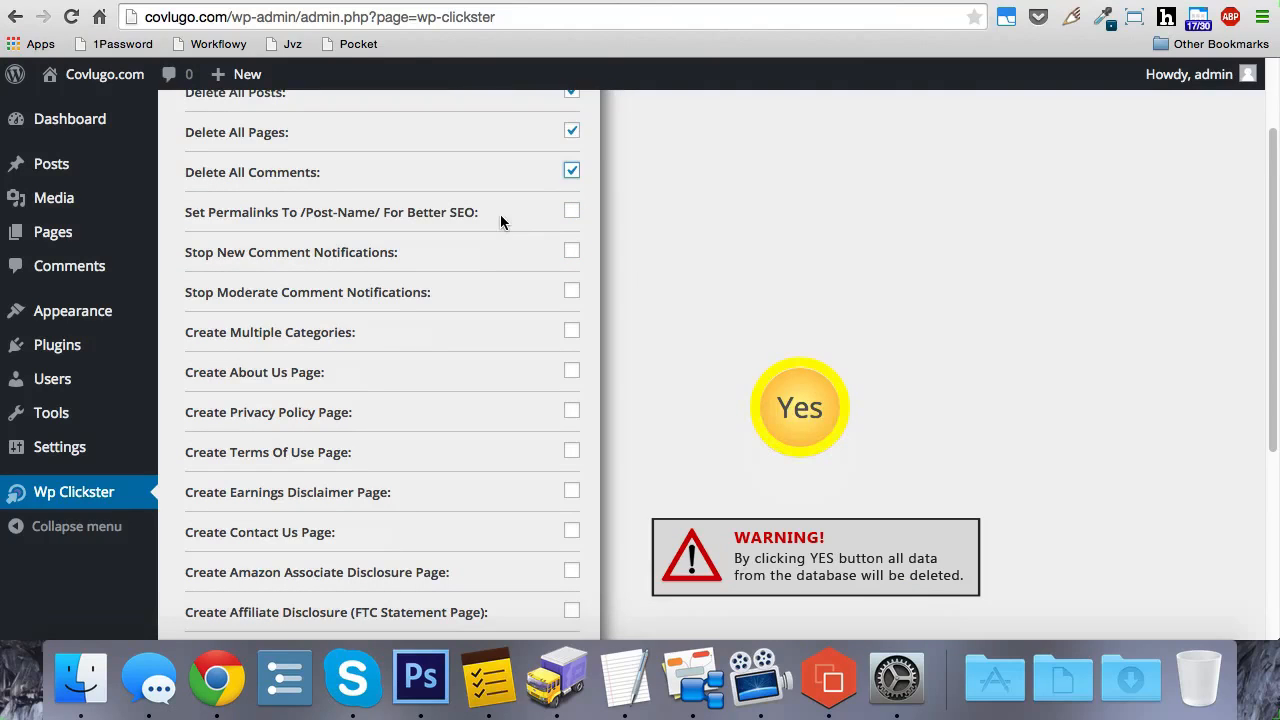
pyautogui.click(571, 214)
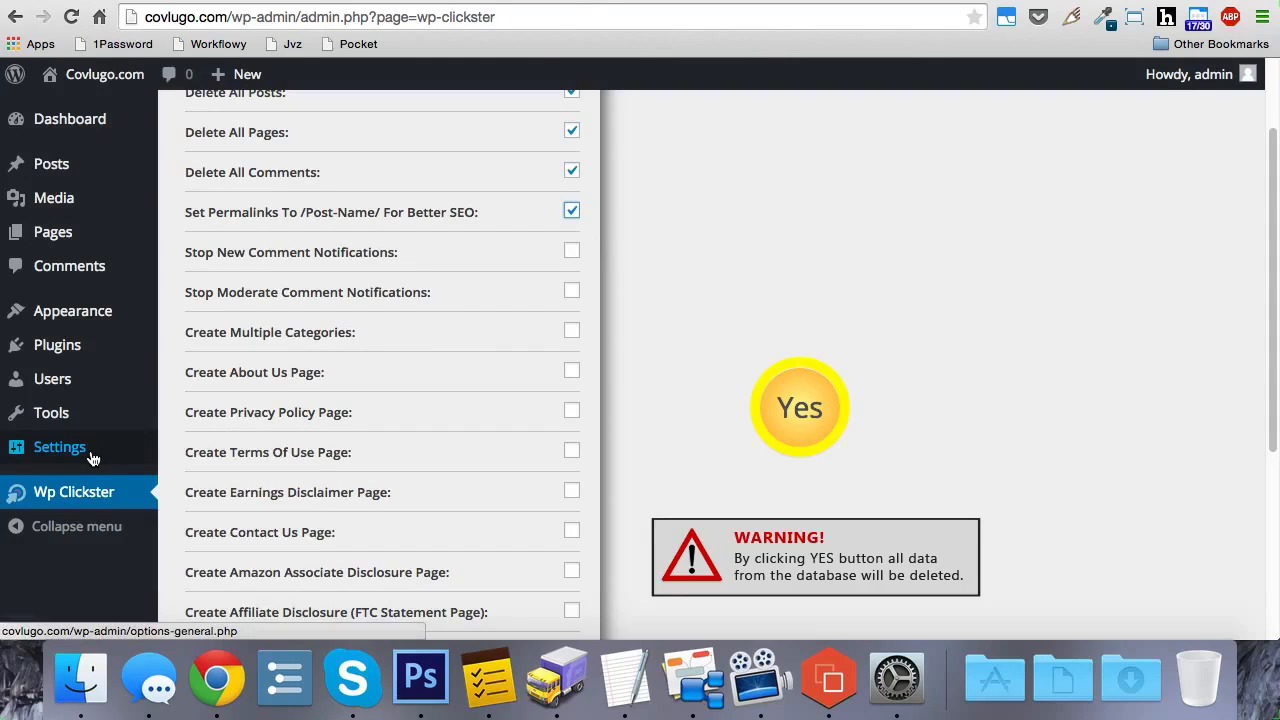
pyautogui.moveTo(88, 452)
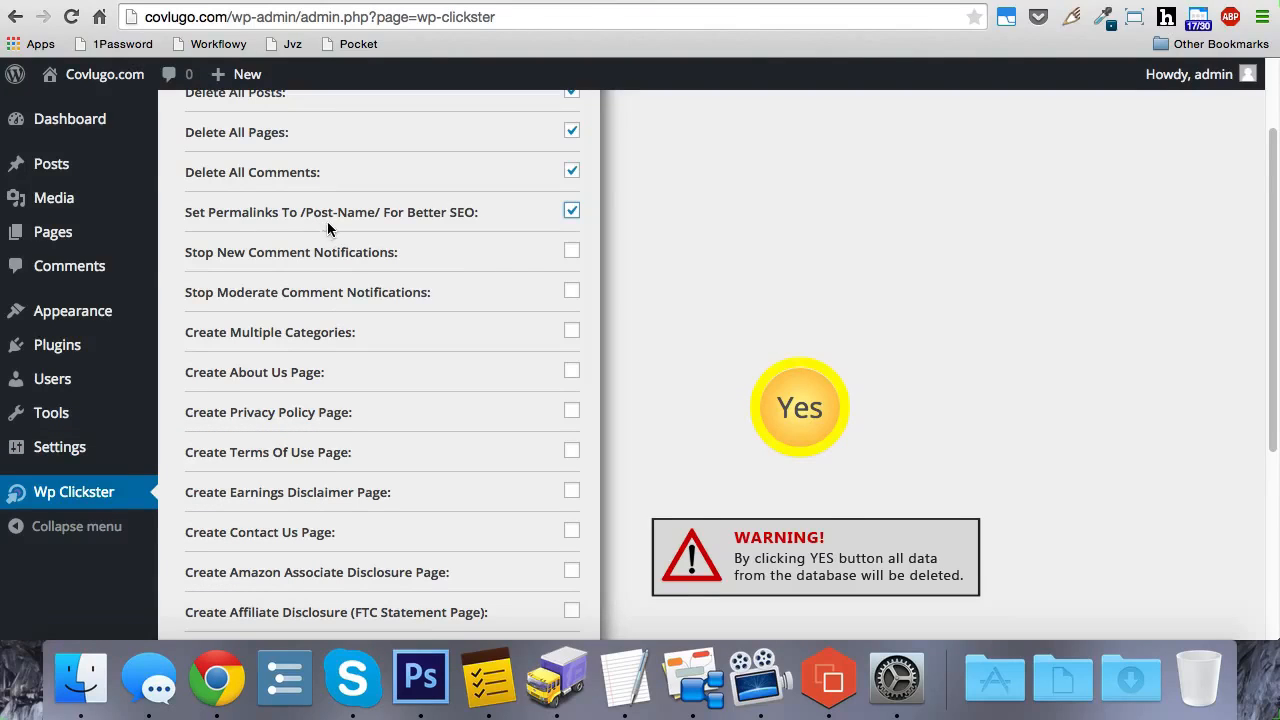
pyautogui.scroll(-1, 519, 249)
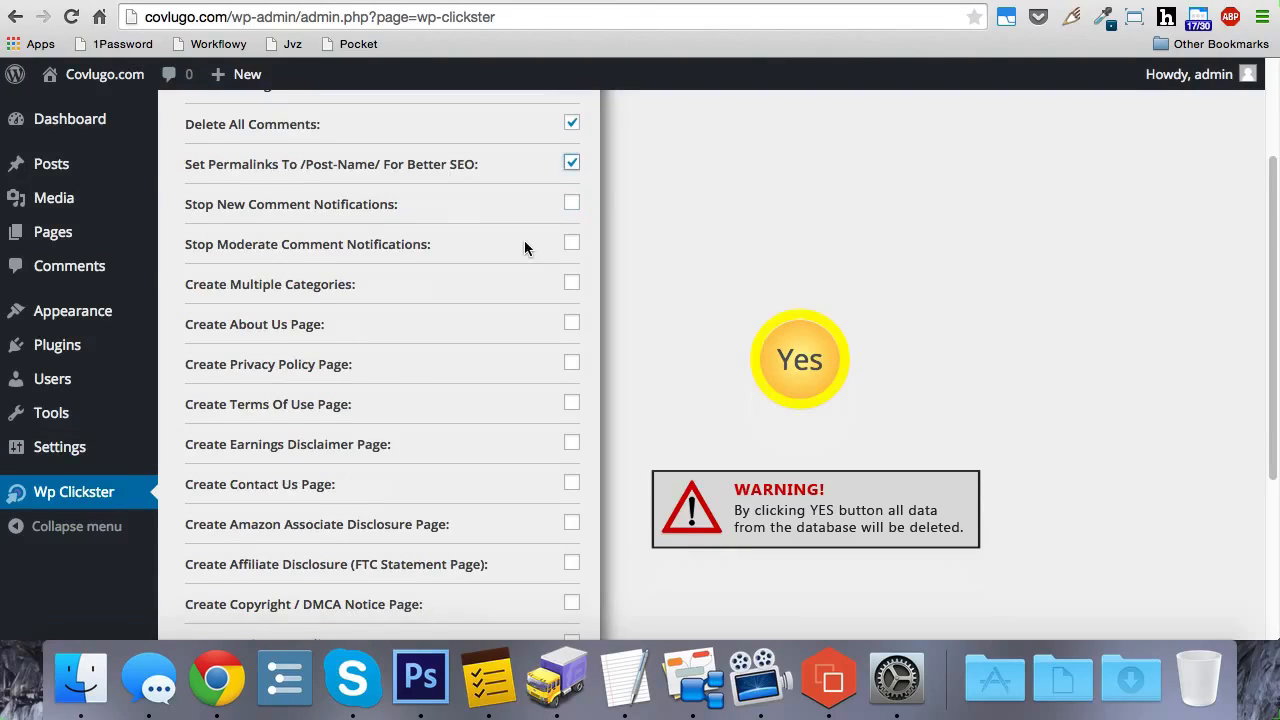
pyautogui.click(572, 200)
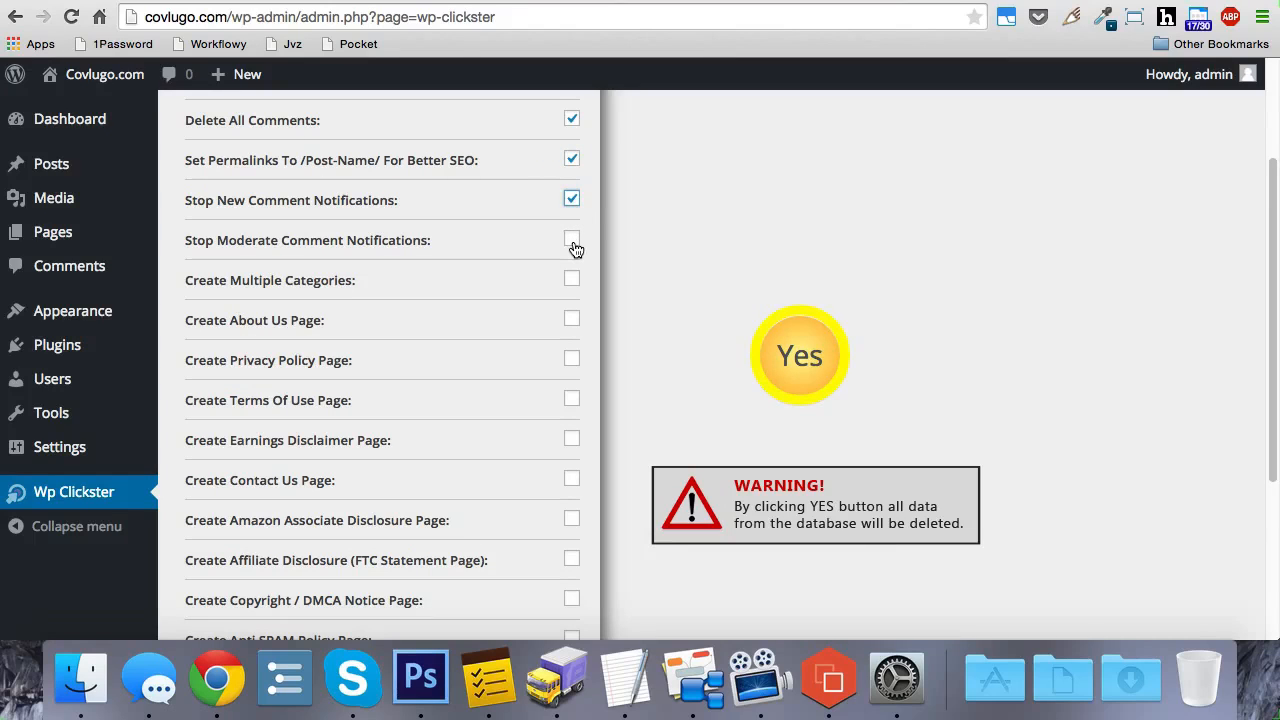
pyautogui.click(572, 241)
# Step: Enable creating multiple categories and enter "Category 1, Category 2, Dog Training, Baseball" as their names
pyautogui.click(571, 280)
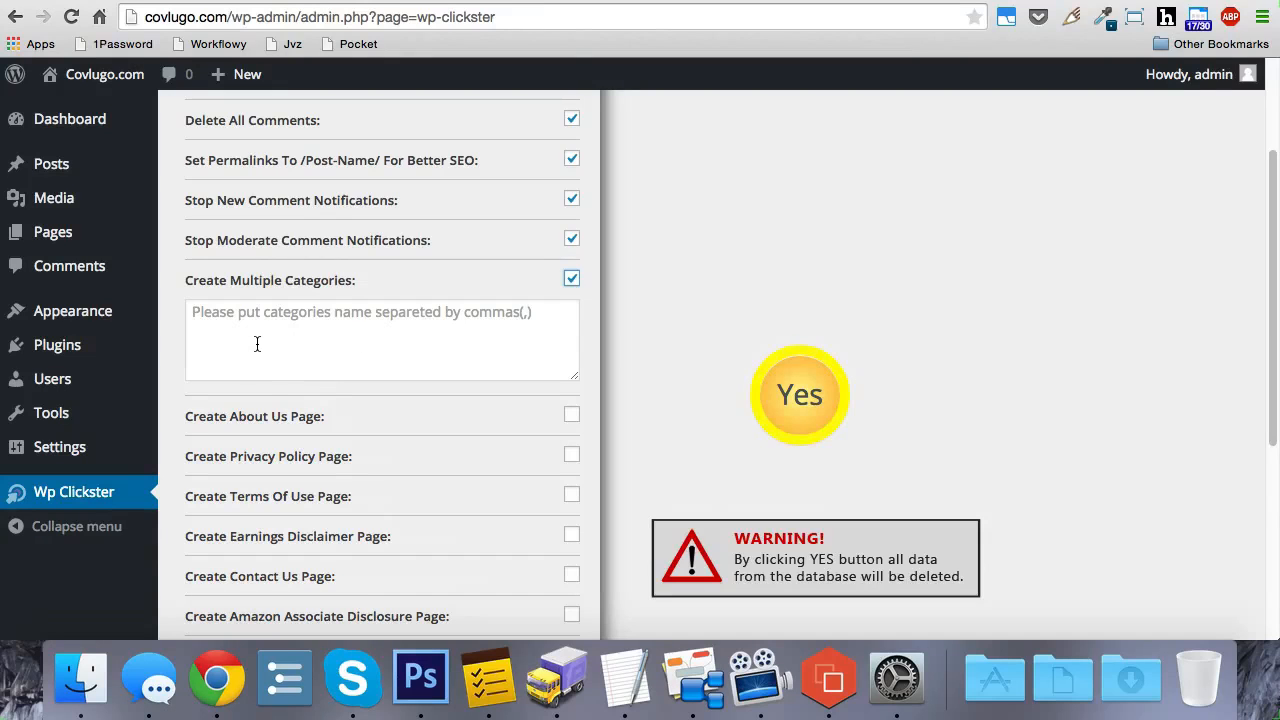
pyautogui.click(297, 335)
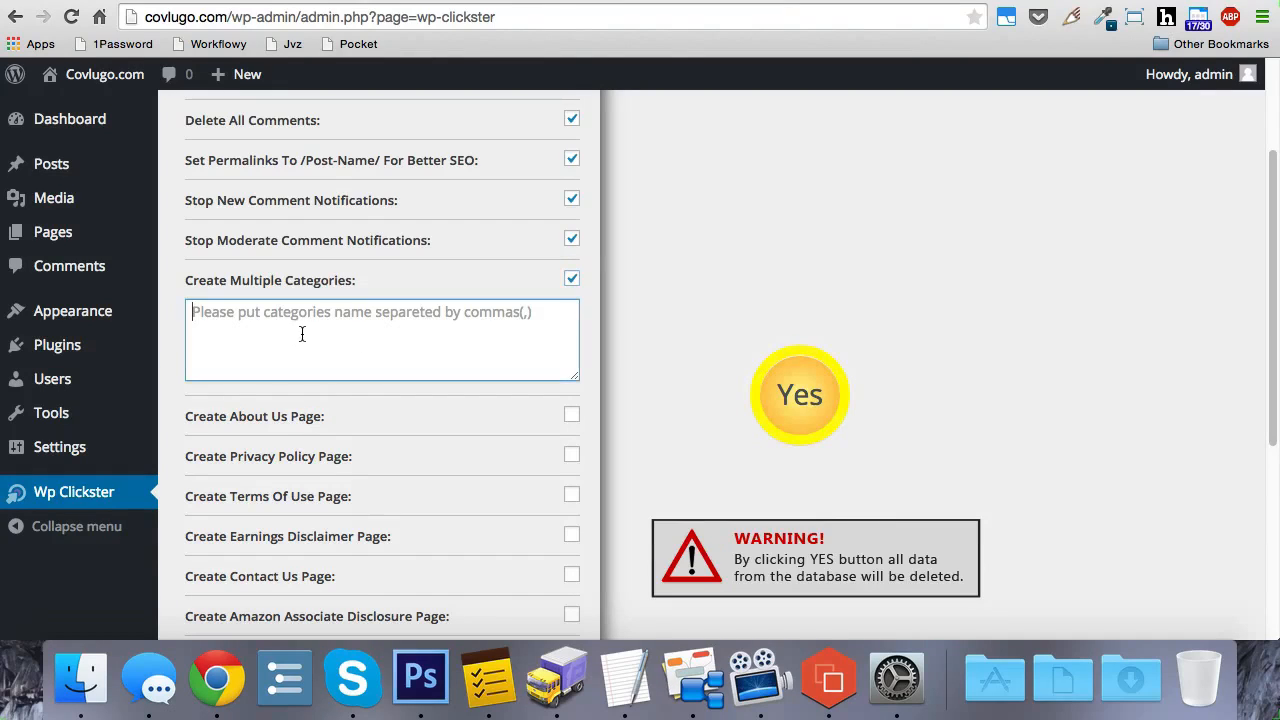
pyautogui.write('Categ')
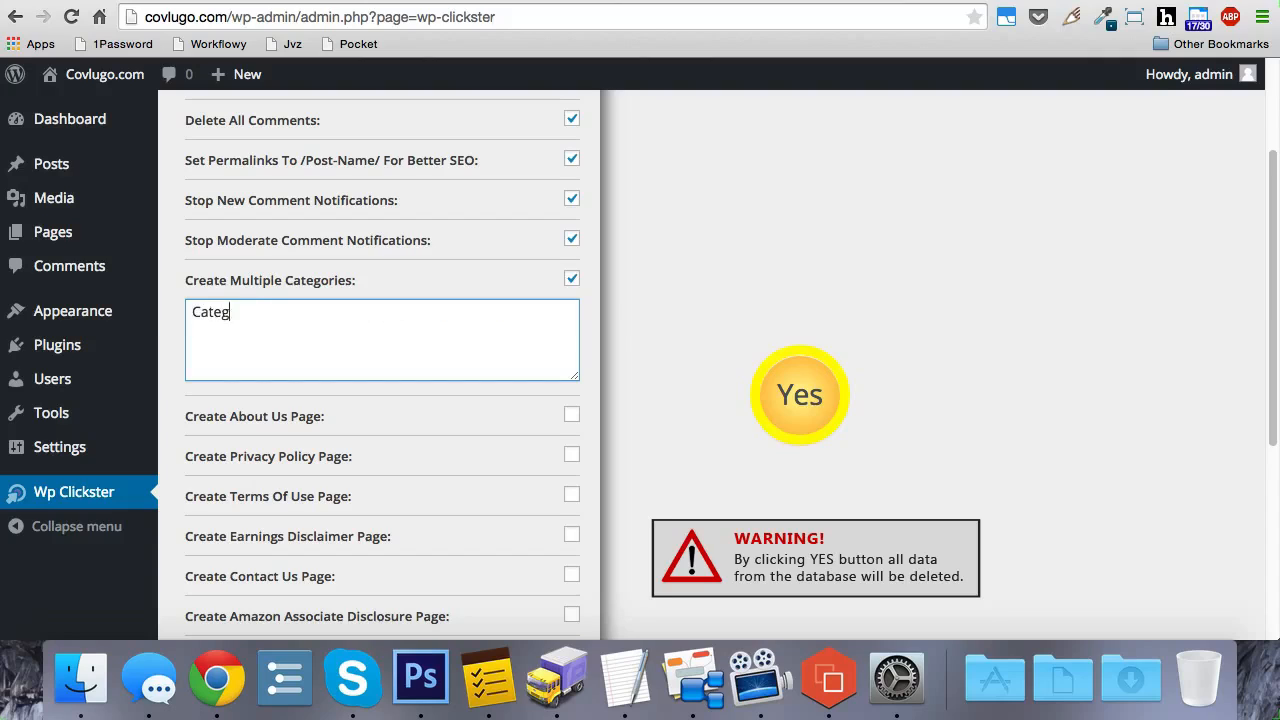
pyautogui.write('ory 1, Category 2, D')
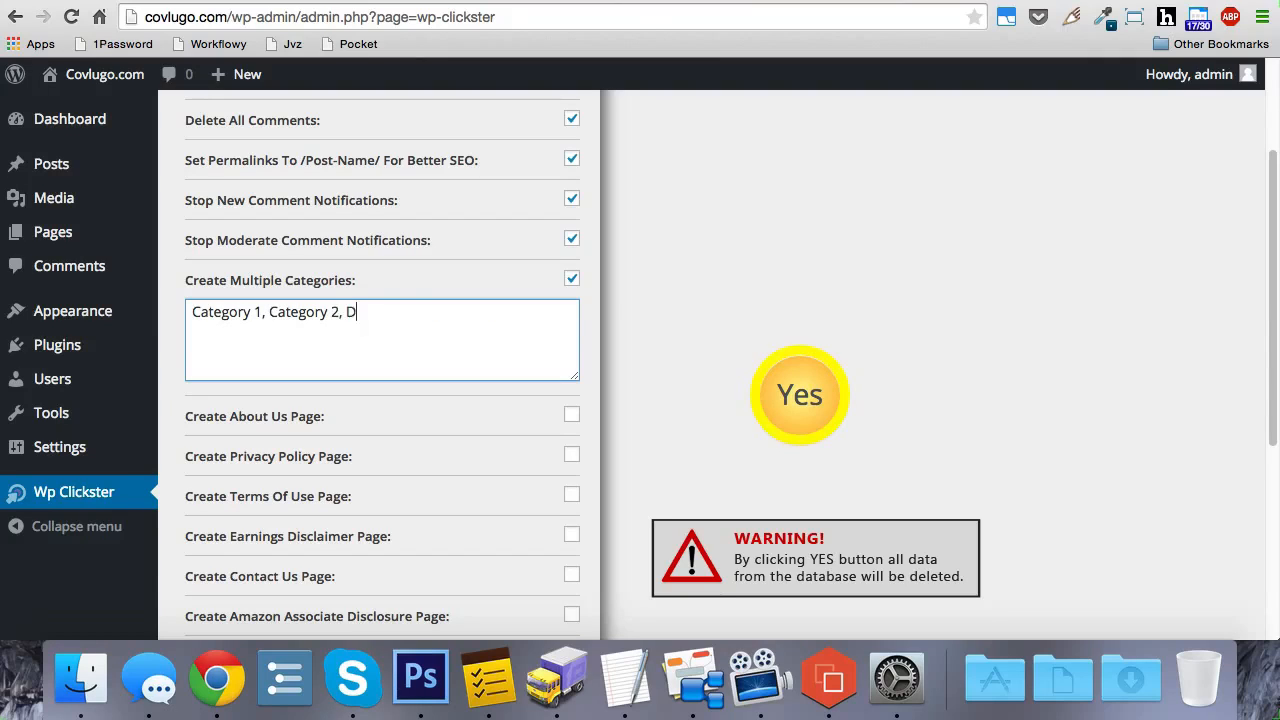
pyautogui.write('og Training, Baseball')
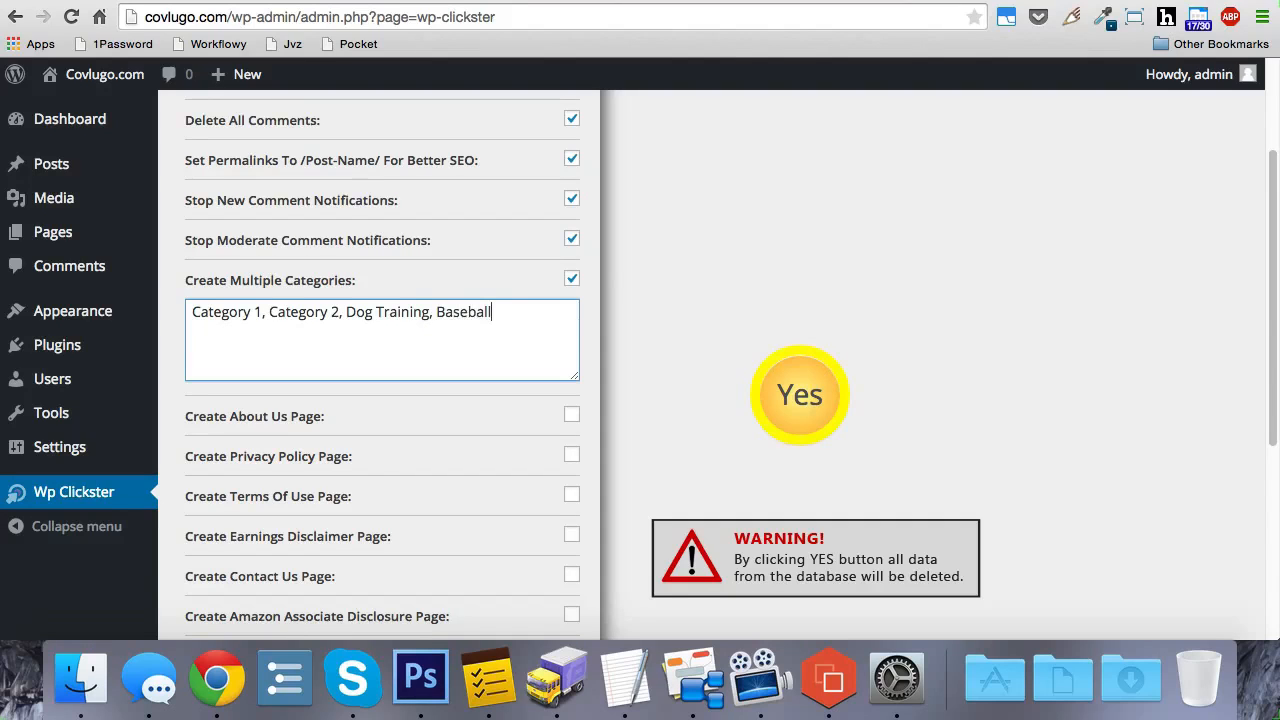
# Step: Enable creation of the About Us, Privacy Policy, Terms Of Use, Earnings Disclaimer and Contact Us pages
pyautogui.scroll(-2, 612, 241)
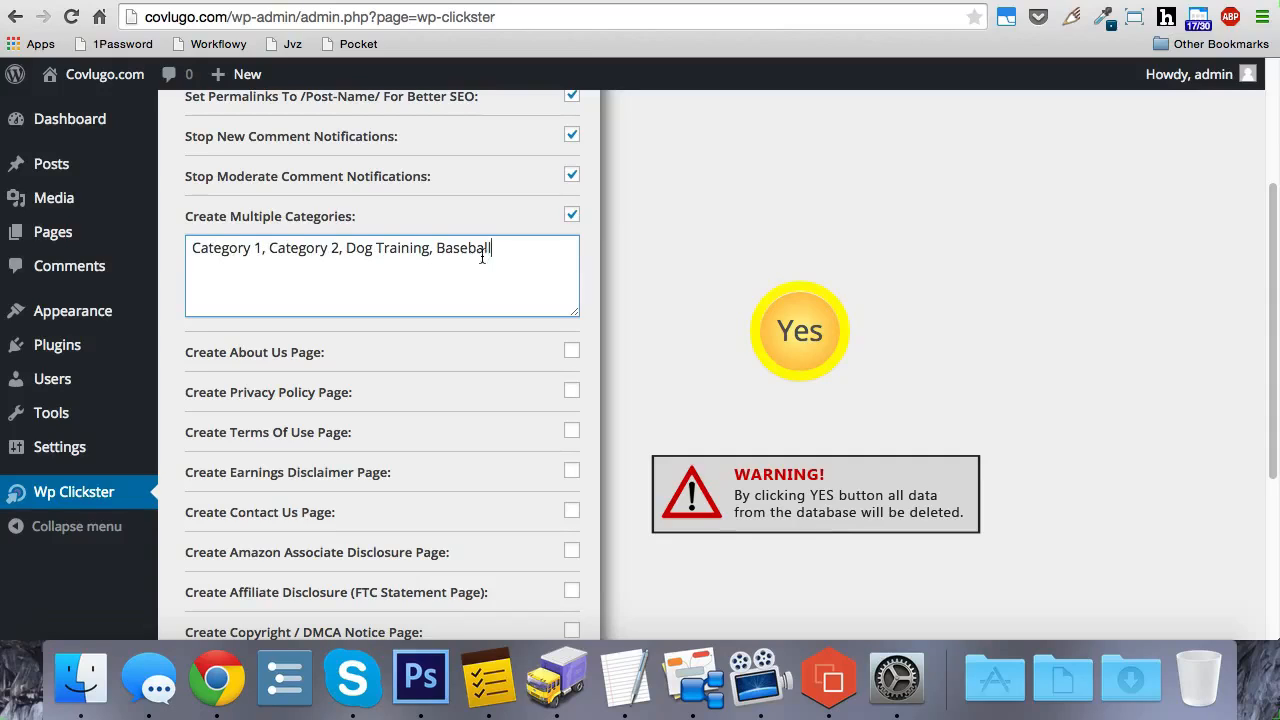
pyautogui.scroll(-3, 650, 243)
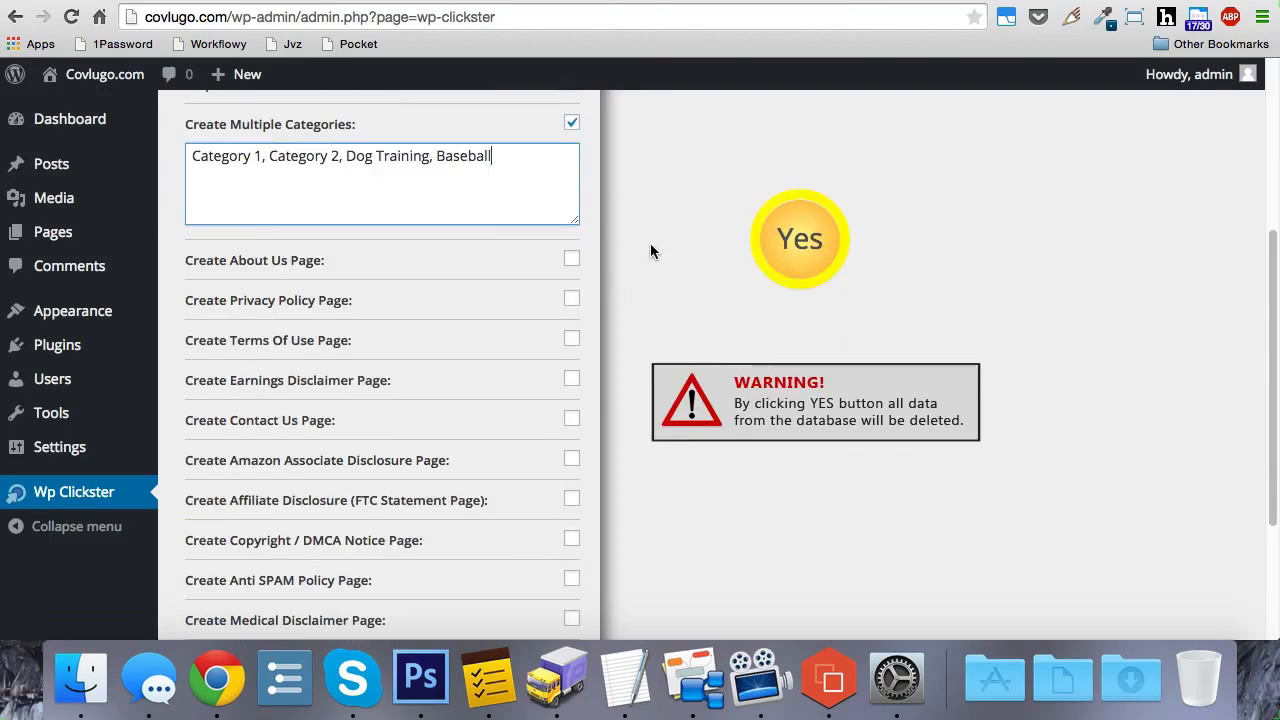
pyautogui.click(572, 257)
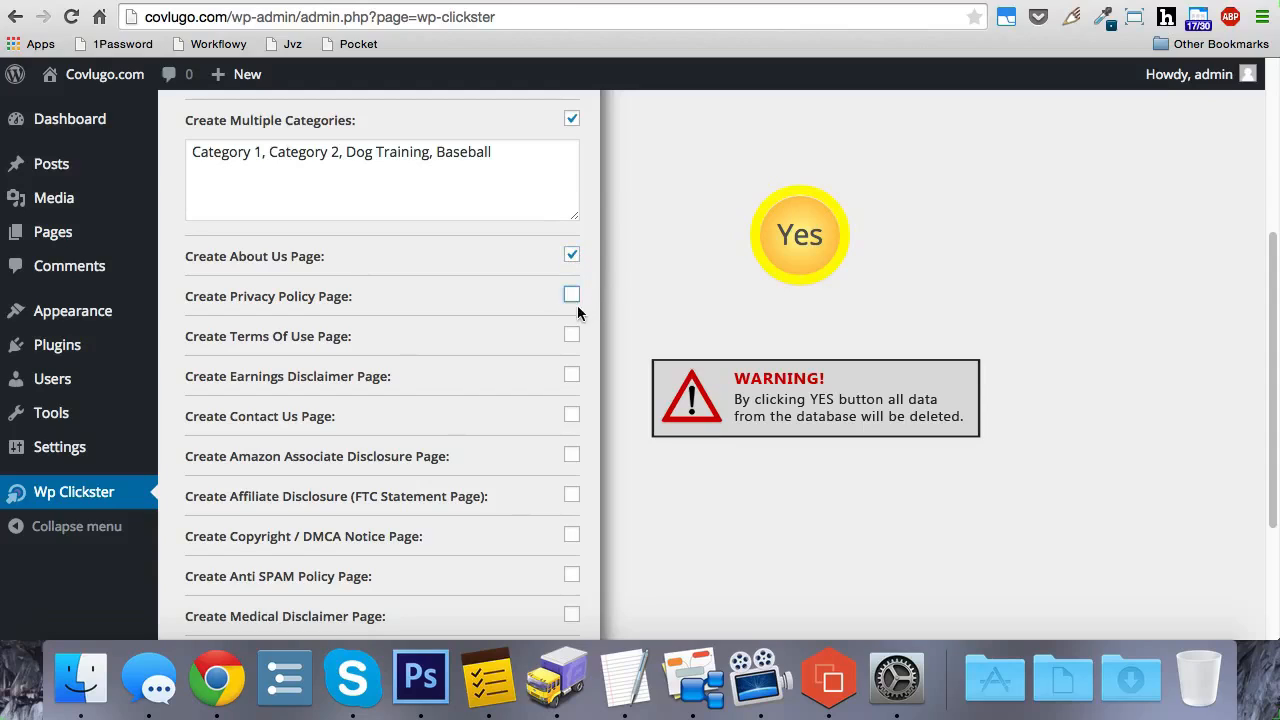
pyautogui.click(571, 295)
pyautogui.click(571, 336)
pyautogui.click(571, 375)
pyautogui.click(571, 416)
# Step: Enable the Amazon Associate Disclosure page, keeping Amazon US as its store after viewing the available countries
pyautogui.scroll(-1, 618, 355)
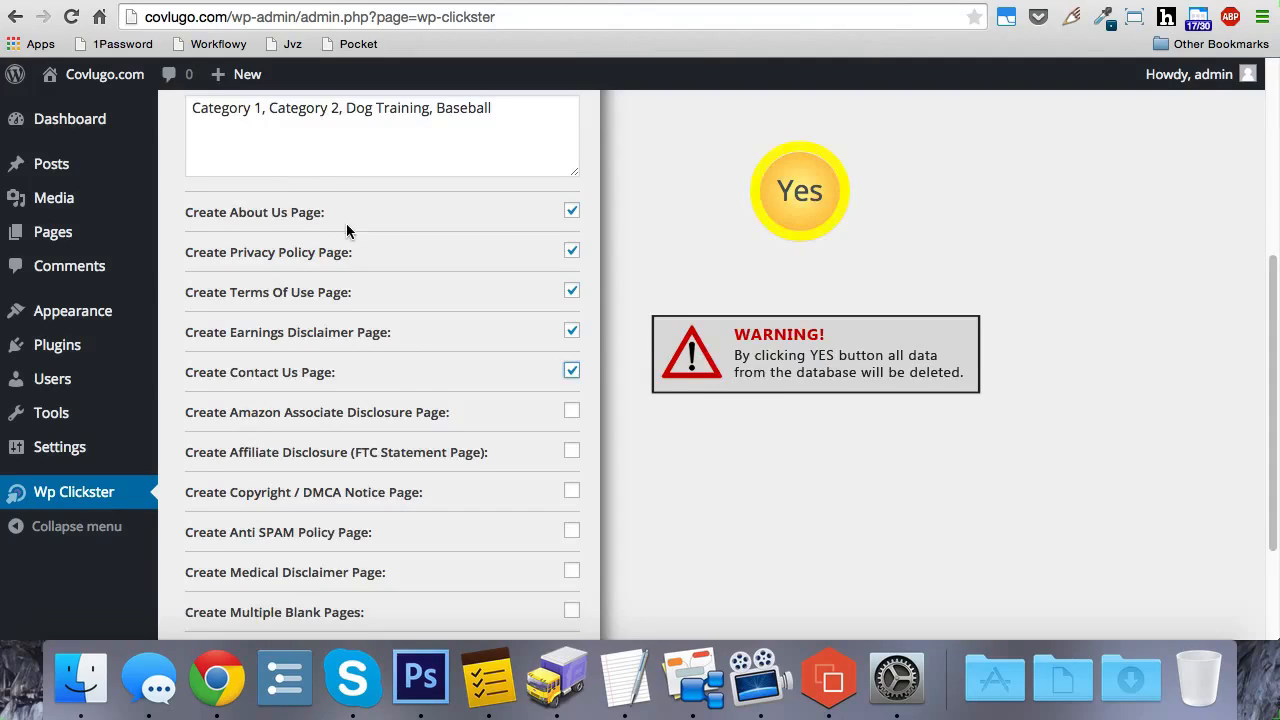
pyautogui.scroll(-5, 360, 232)
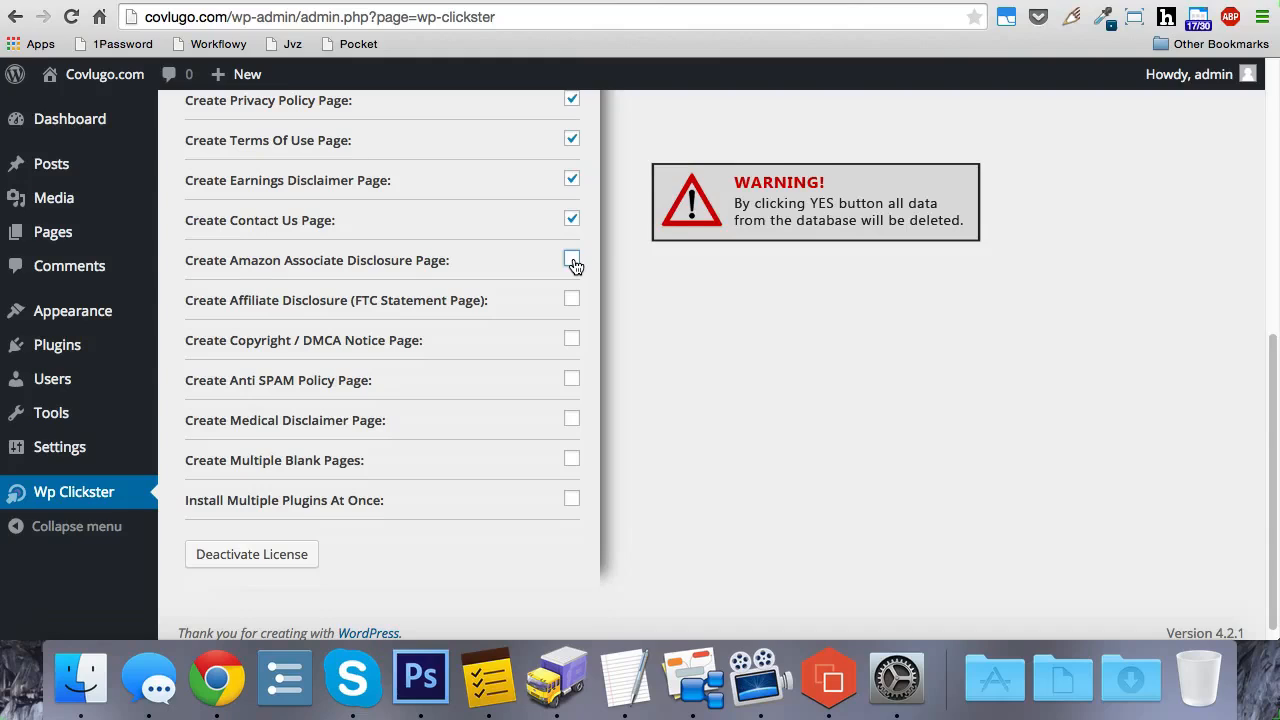
pyautogui.click(572, 260)
pyautogui.click(529, 293)
pyautogui.click(529, 295)
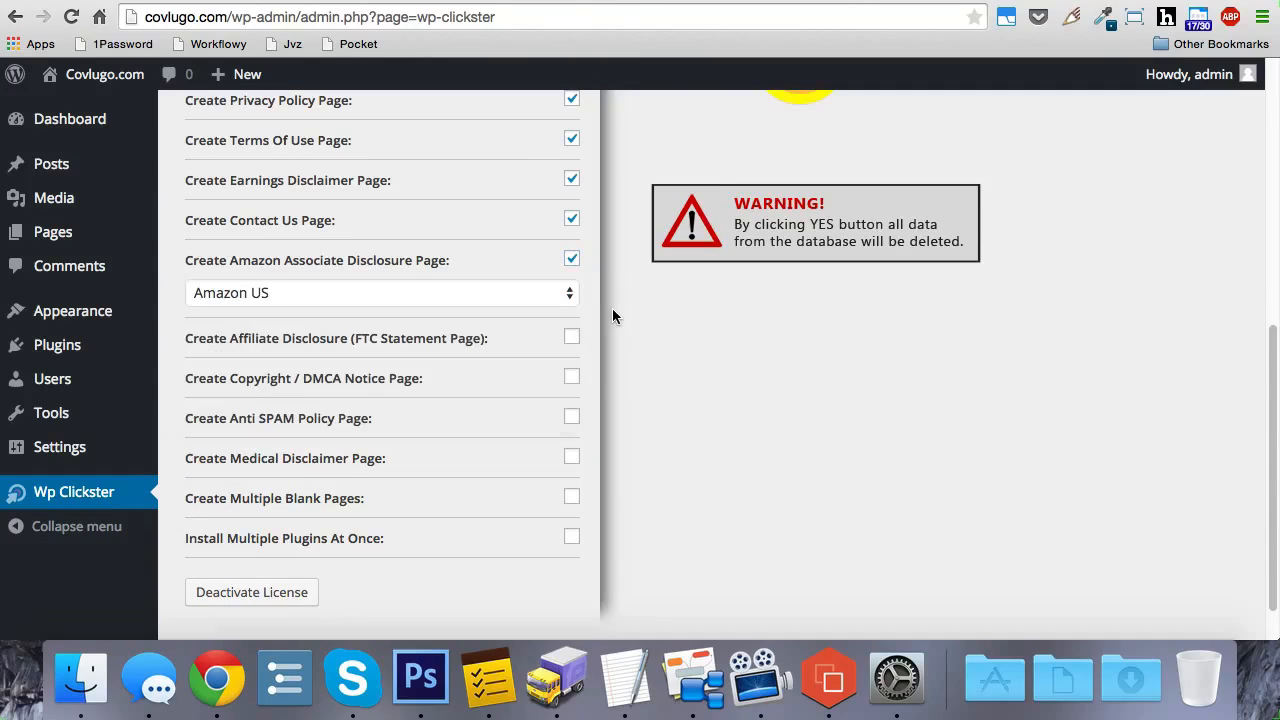
pyautogui.click(558, 303)
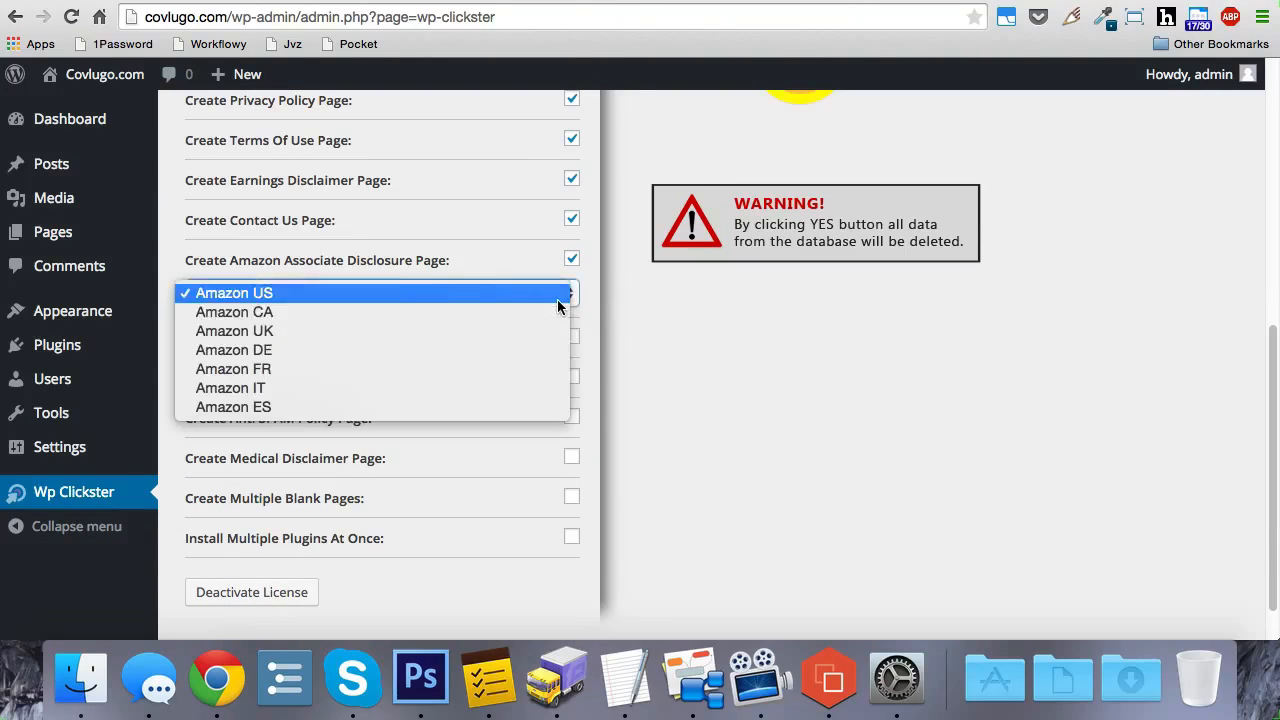
pyautogui.click(586, 350)
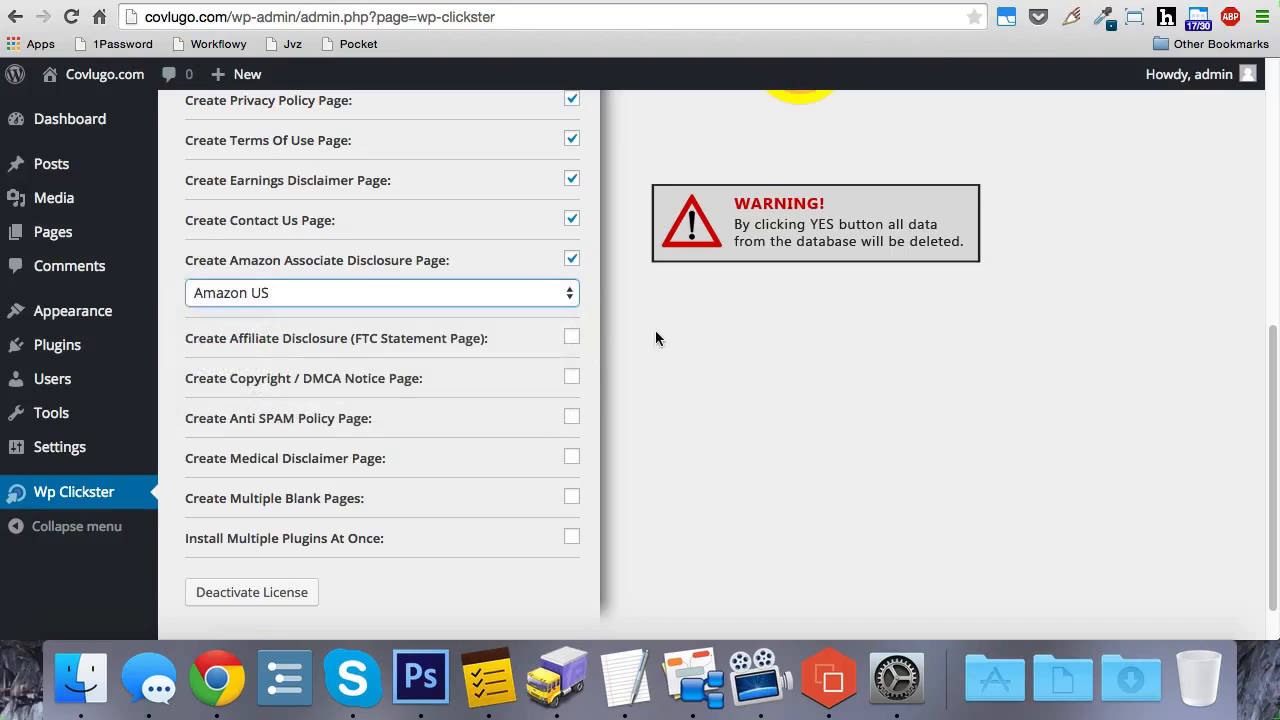
# Step: Enable creation of the Affiliate Disclosure, Copyright / DMCA Notice, Anti SPAM Policy and Medical Disclaimer pages
pyautogui.click(571, 340)
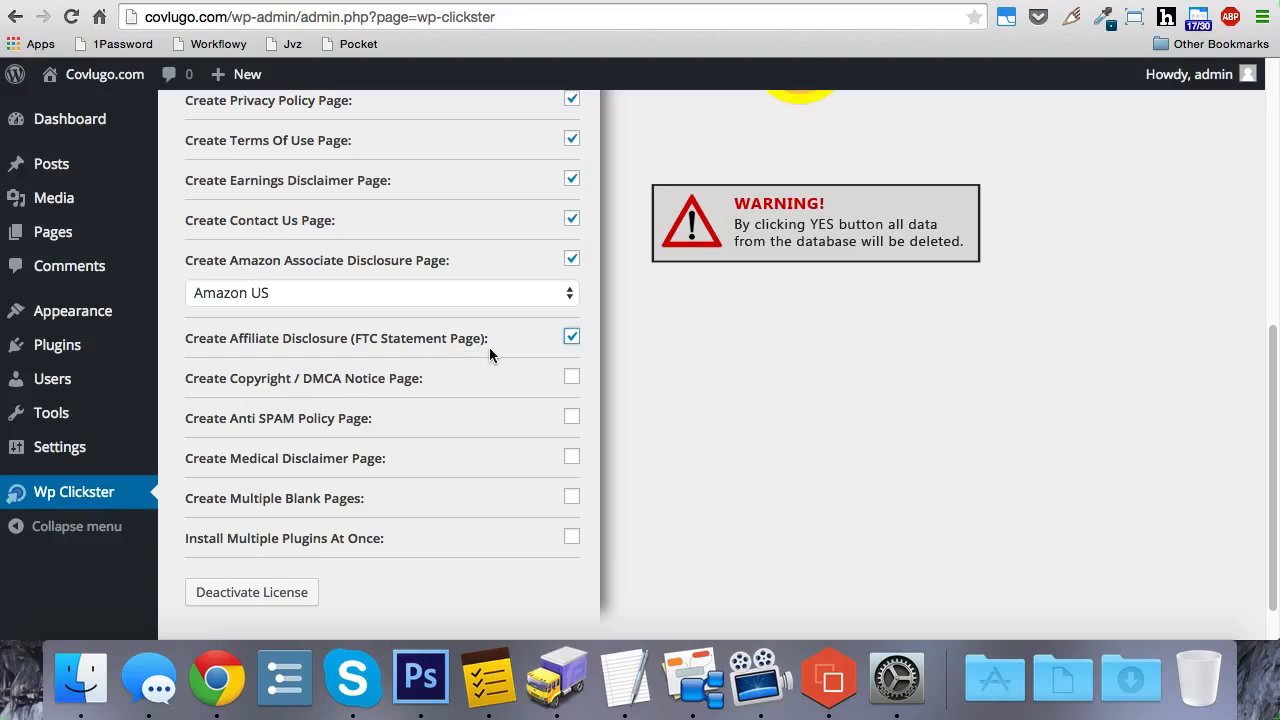
pyautogui.click(570, 384)
pyautogui.click(572, 460)
# Step: Enable creating multiple blank pages and enter "Page 1, Page 2, Cool, Wordpress, Plugin" as their names
pyautogui.click(574, 499)
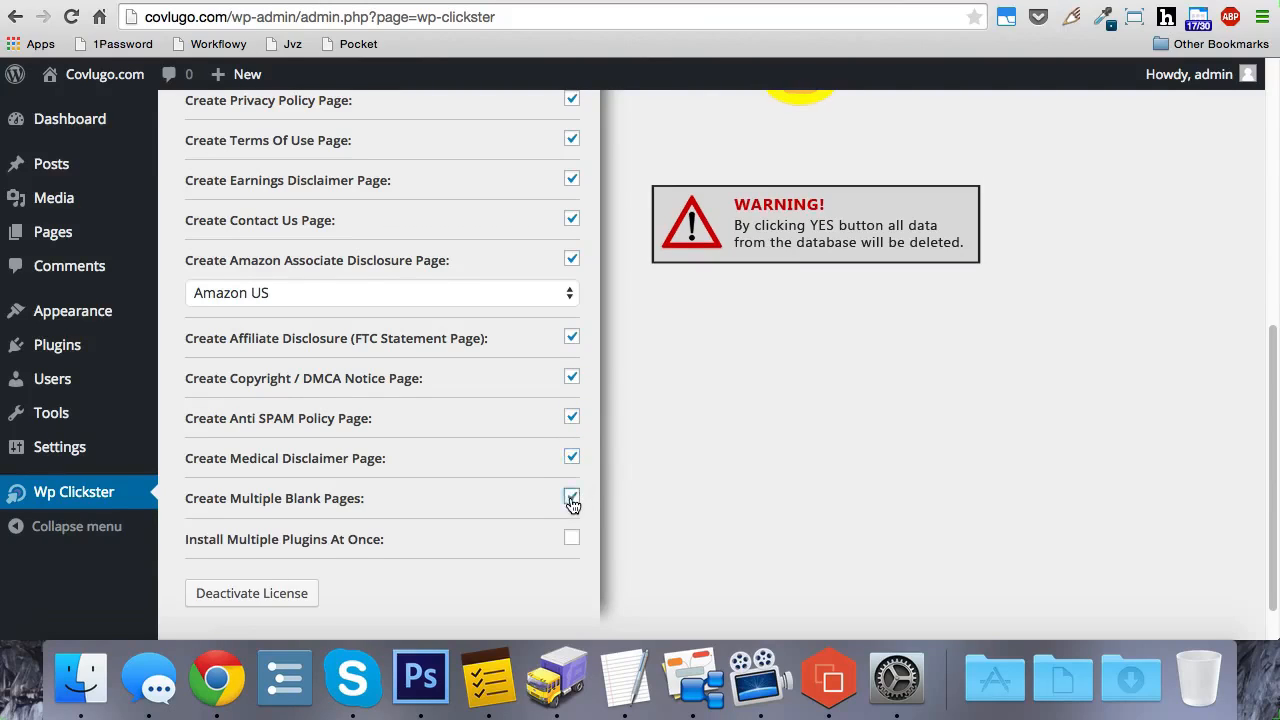
pyautogui.scroll(-2, 660, 450)
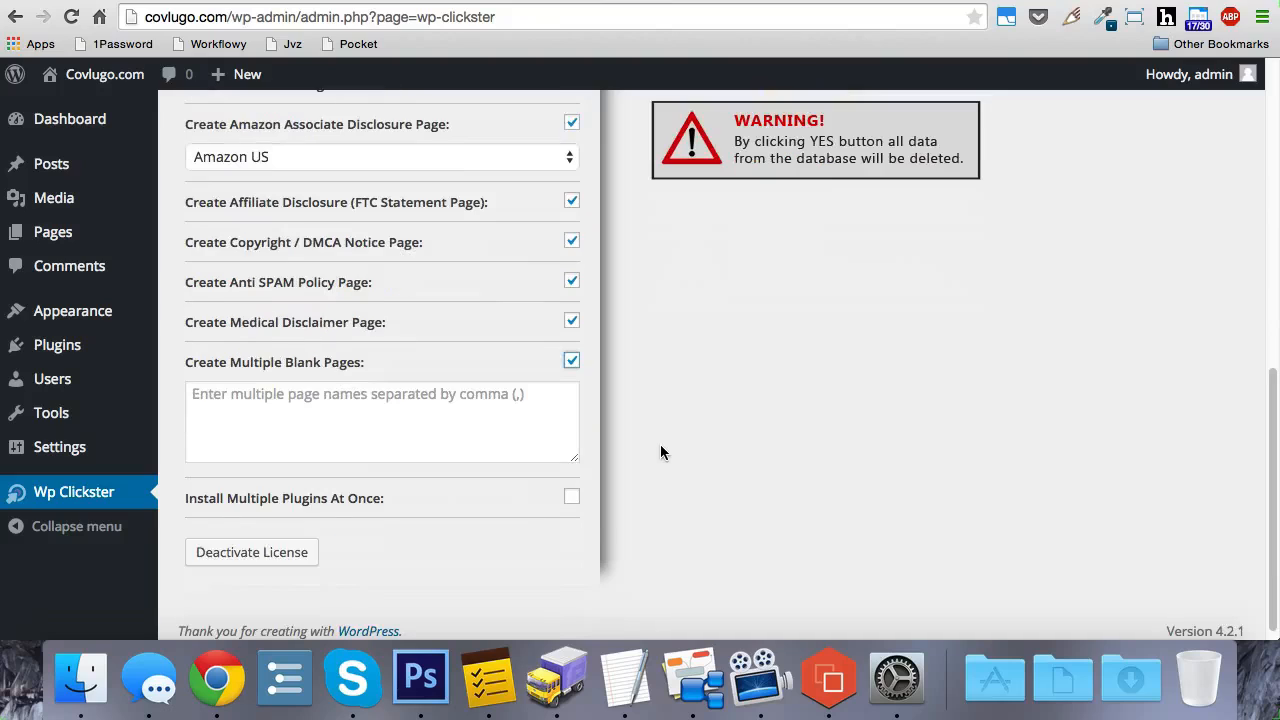
pyautogui.click(453, 423)
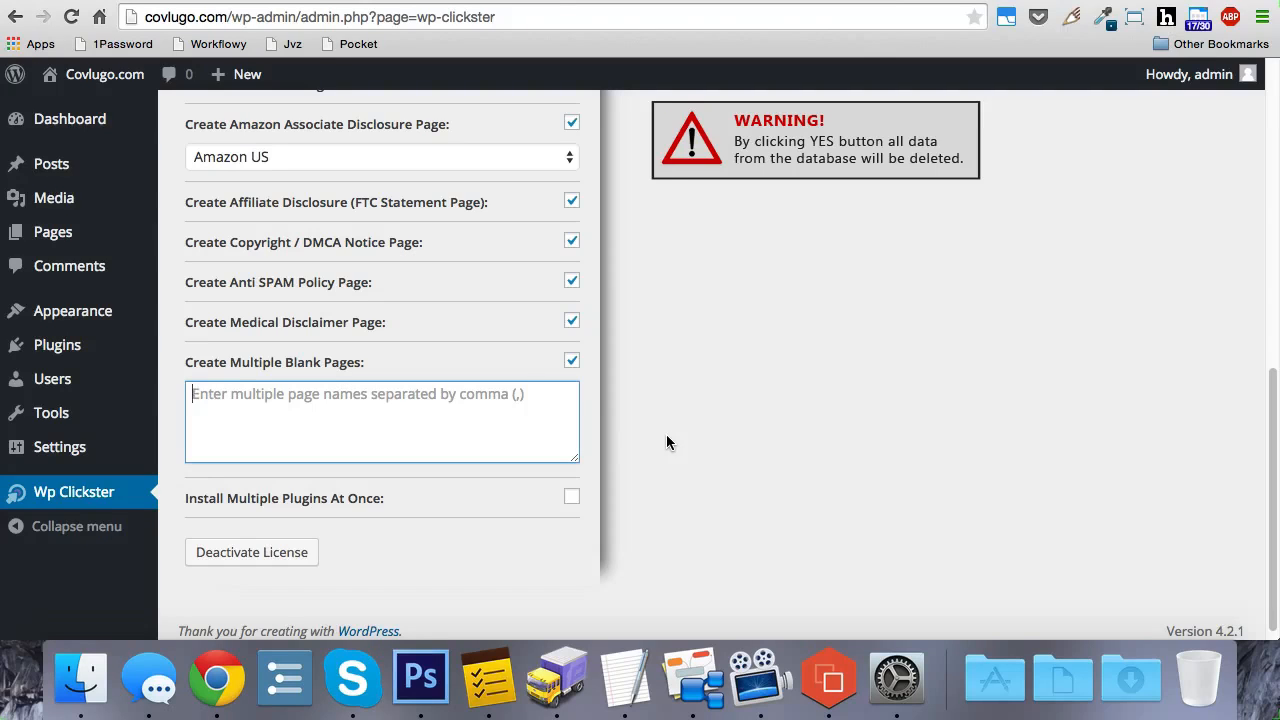
pyautogui.write('Page 1, Page')
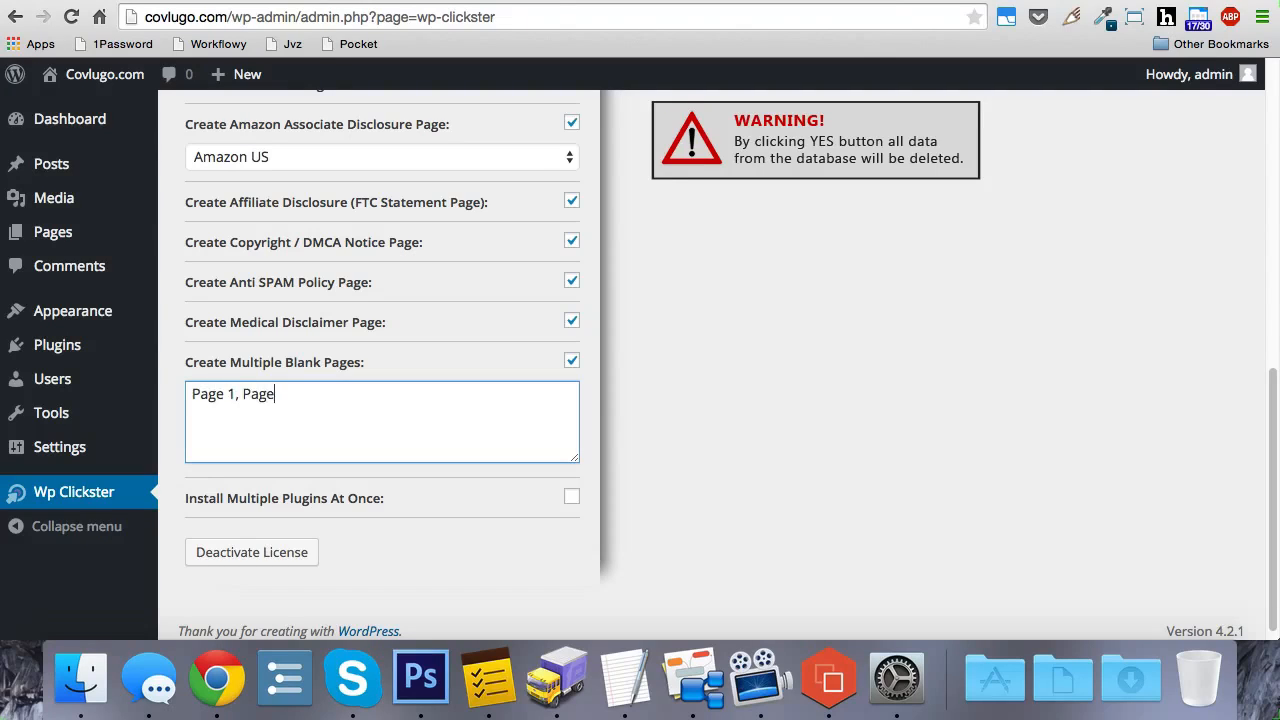
pyautogui.write(' 2, Cool, Wordpress, Plugin')
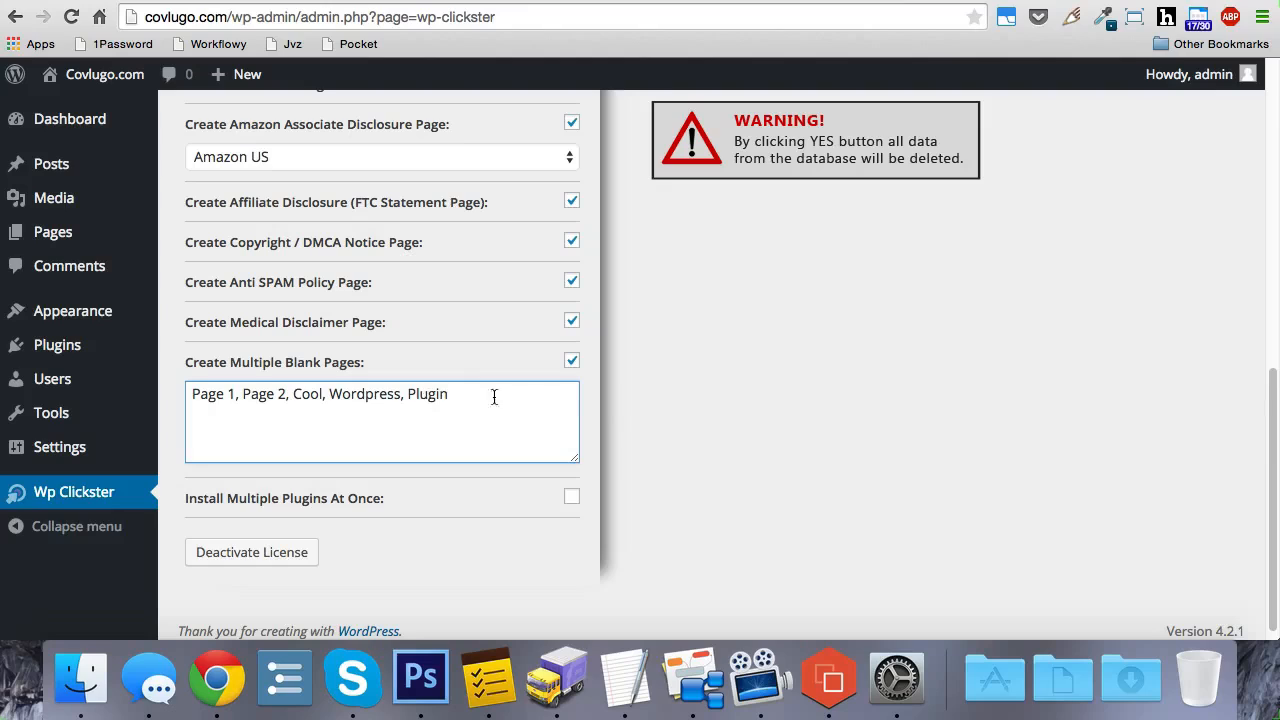
pyautogui.click(629, 399)
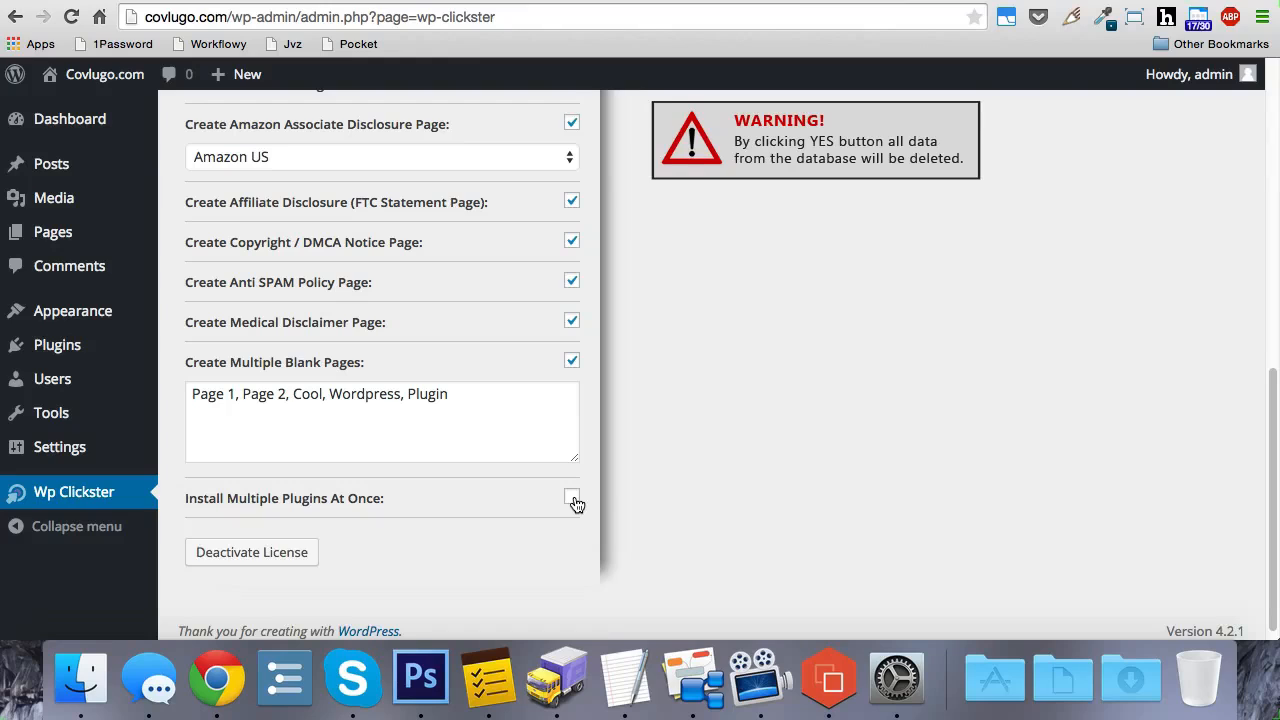
# Step: Enable installing multiple plugins at once and copy the BuddyPress link address from the WordPress.org plugin directory
pyautogui.click(572, 498)
pyautogui.scroll(-2, 646, 451)
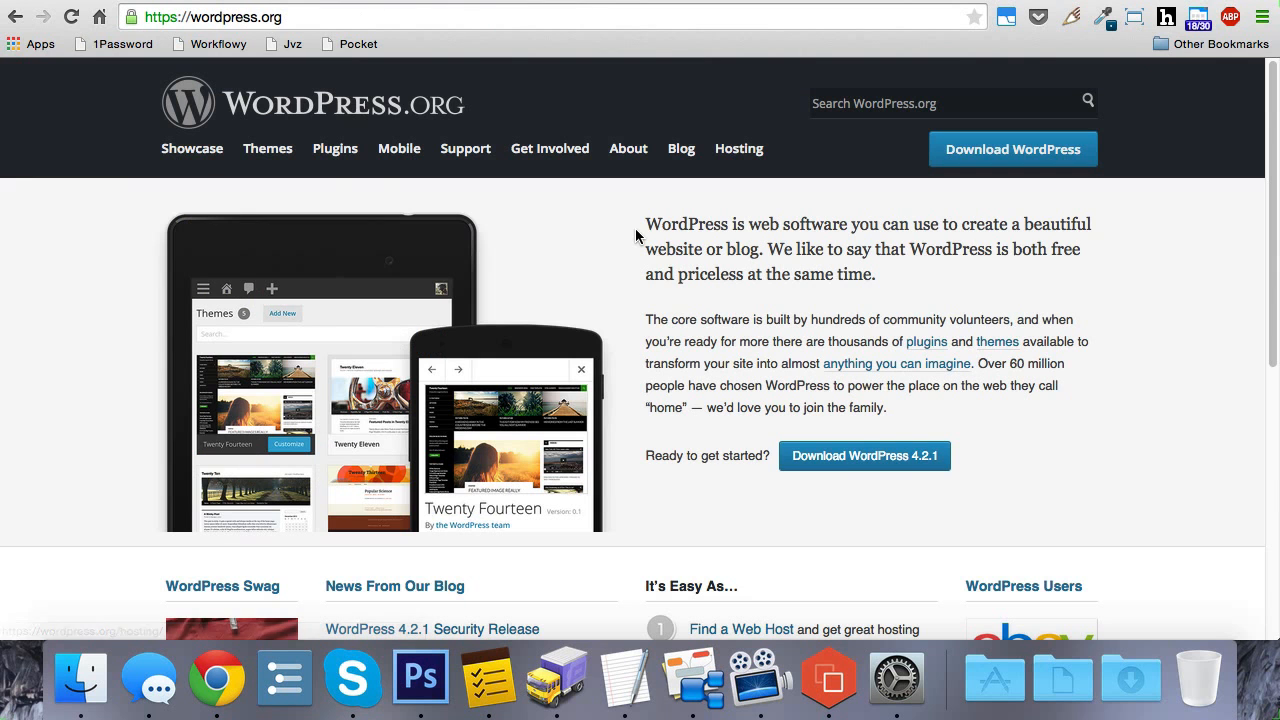
pyautogui.click(335, 155)
pyautogui.scroll(-1, 465, 220)
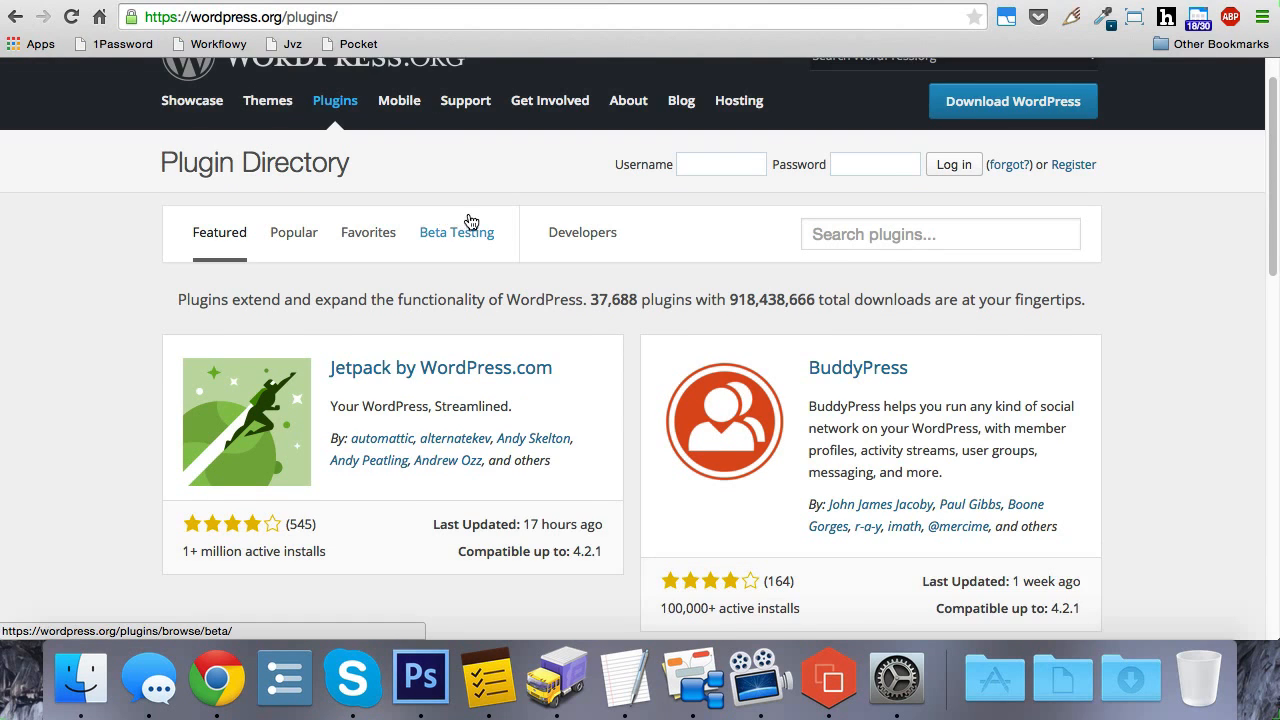
pyautogui.scroll(-1, 471, 220)
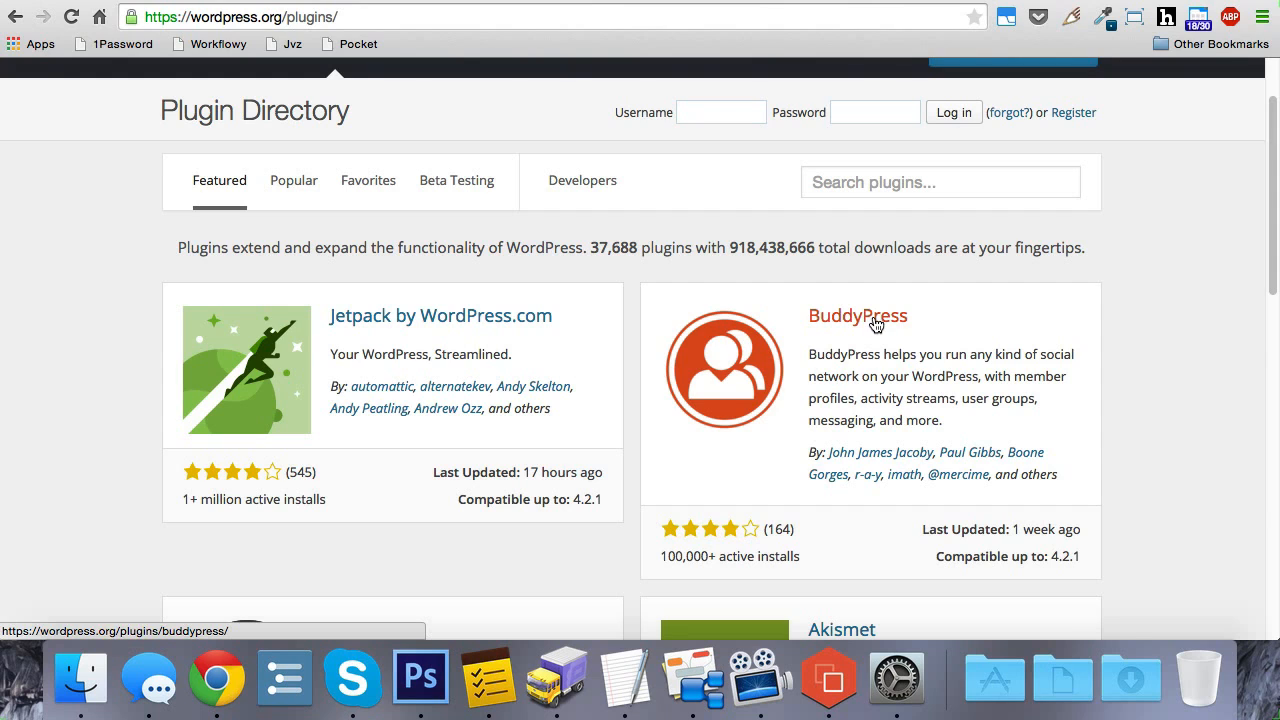
pyautogui.rightClick(873, 319)
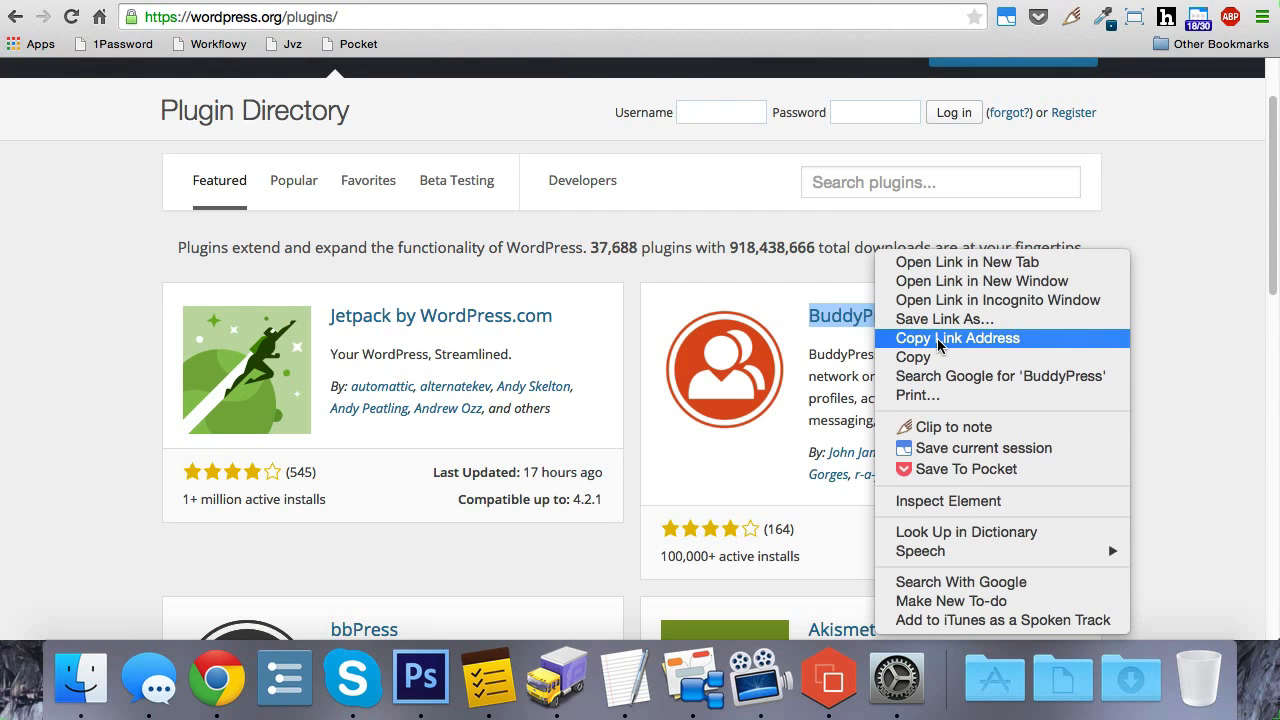
pyautogui.click(940, 340)
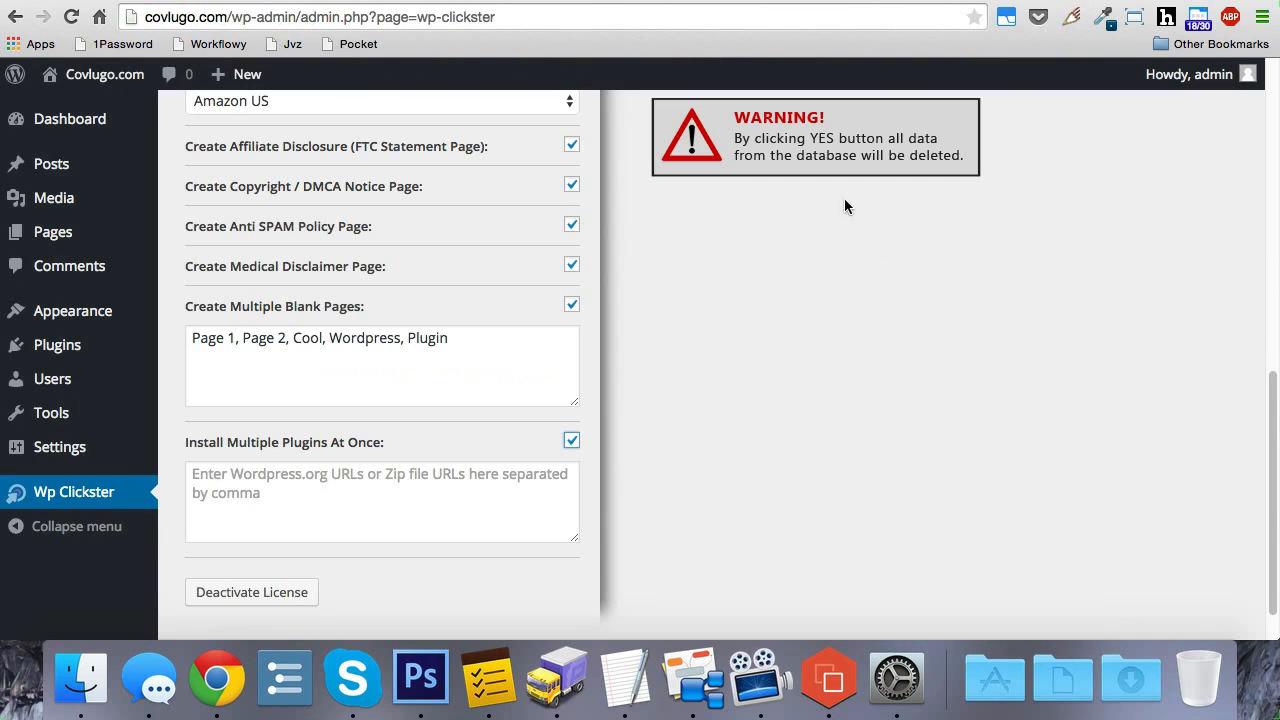
# Step: Paste the BuddyPress URL, followed by a comma, into the list of plugins to install
pyautogui.click(412, 470)
pyautogui.press('super+v')
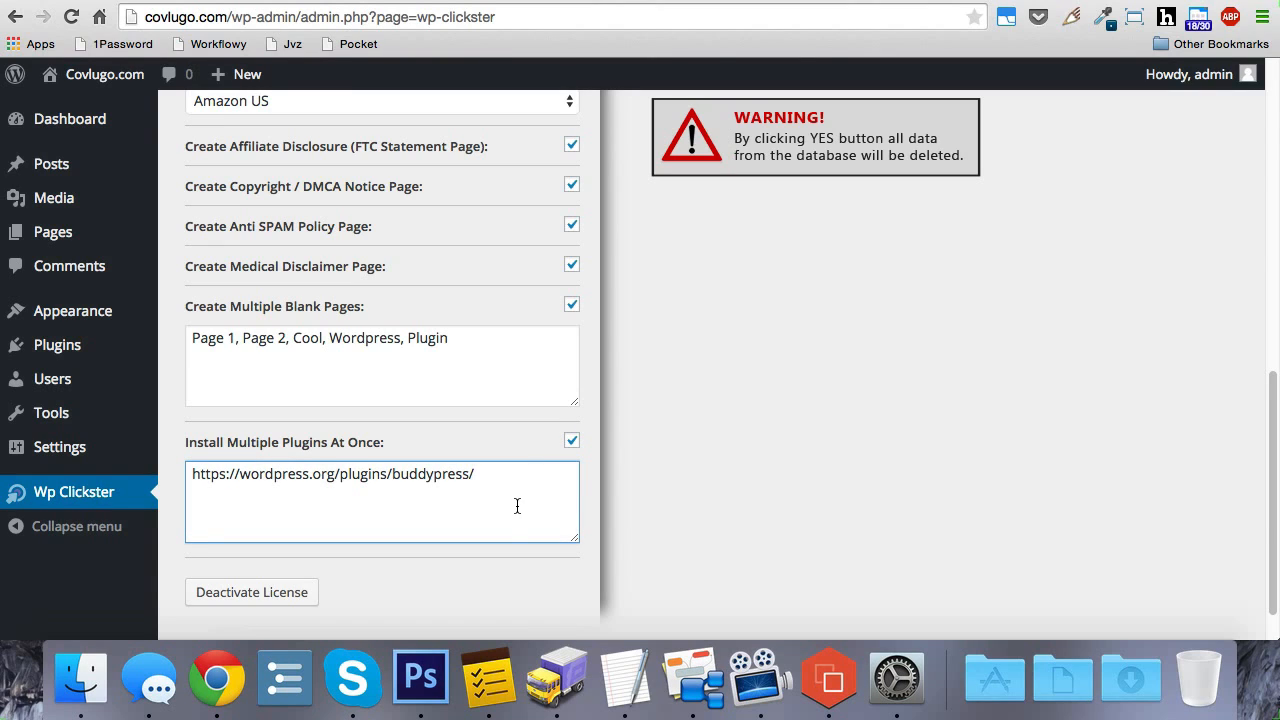
pyautogui.write(',')
# Step: Copy the bbPress link address from the WordPress.org plugin directory
pyautogui.click(1116, 2)
pyautogui.scroll(-6, 1063, 186)
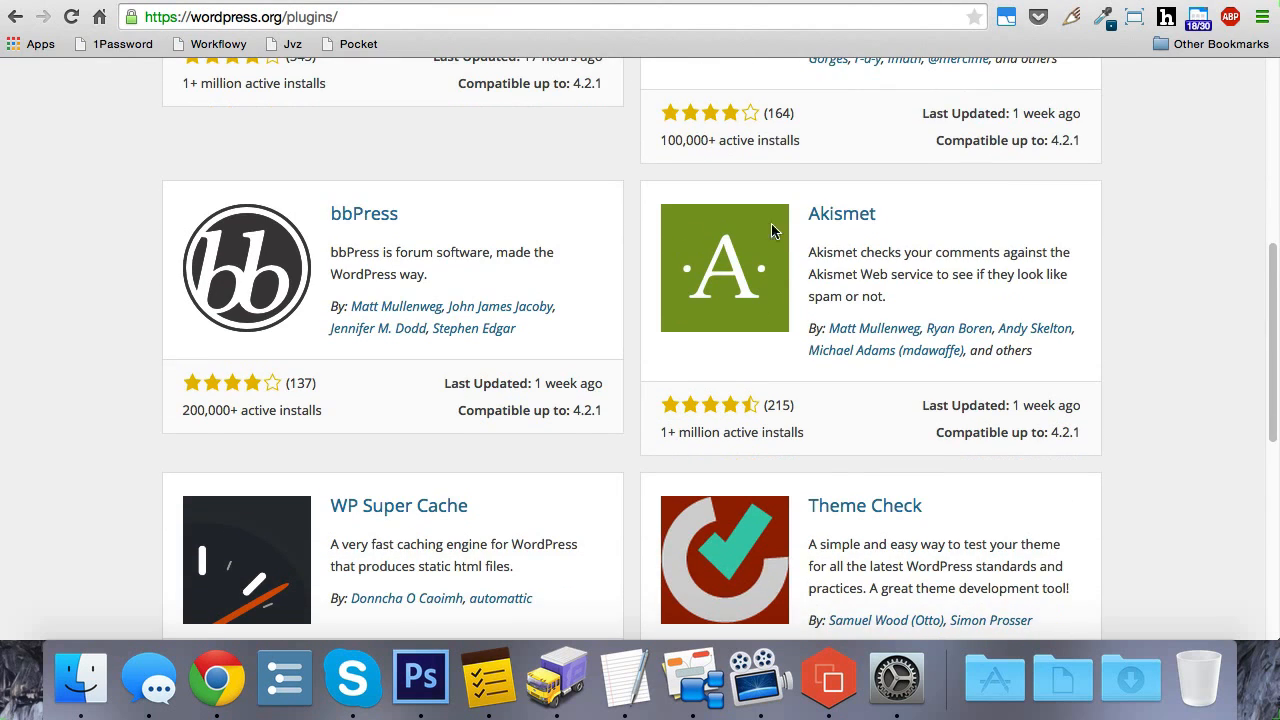
pyautogui.rightClick(370, 218)
pyautogui.click(451, 303)
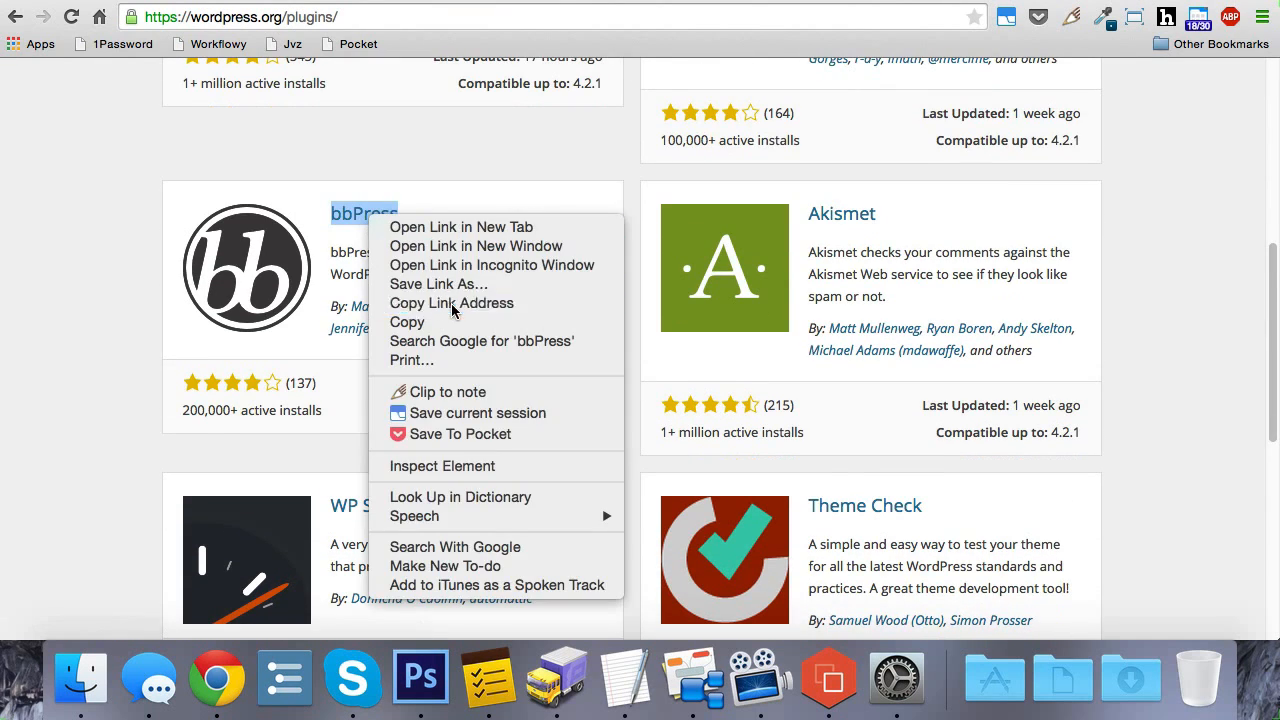
# Step: Add the copied bbPress URL and the Theme Check link address from the WordPress.org directory to the comma-separated list of plugins to install
pyautogui.click(1078, 2)
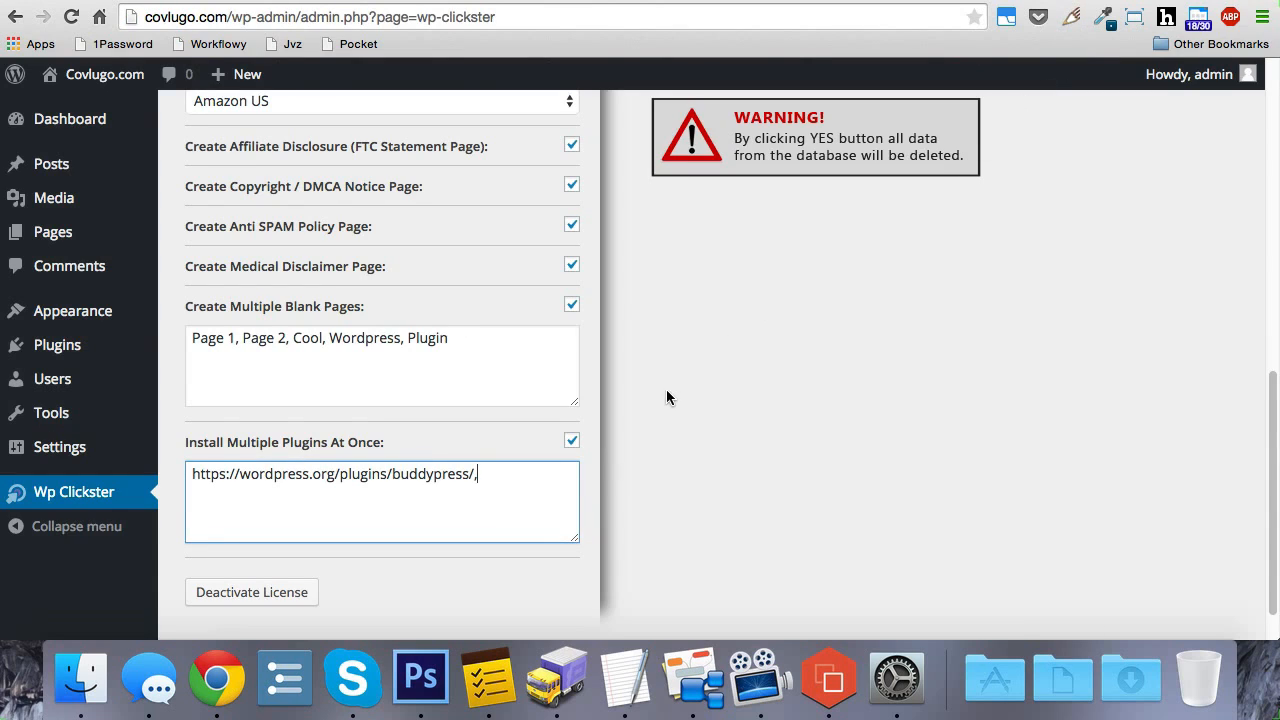
pyautogui.press('super+v')
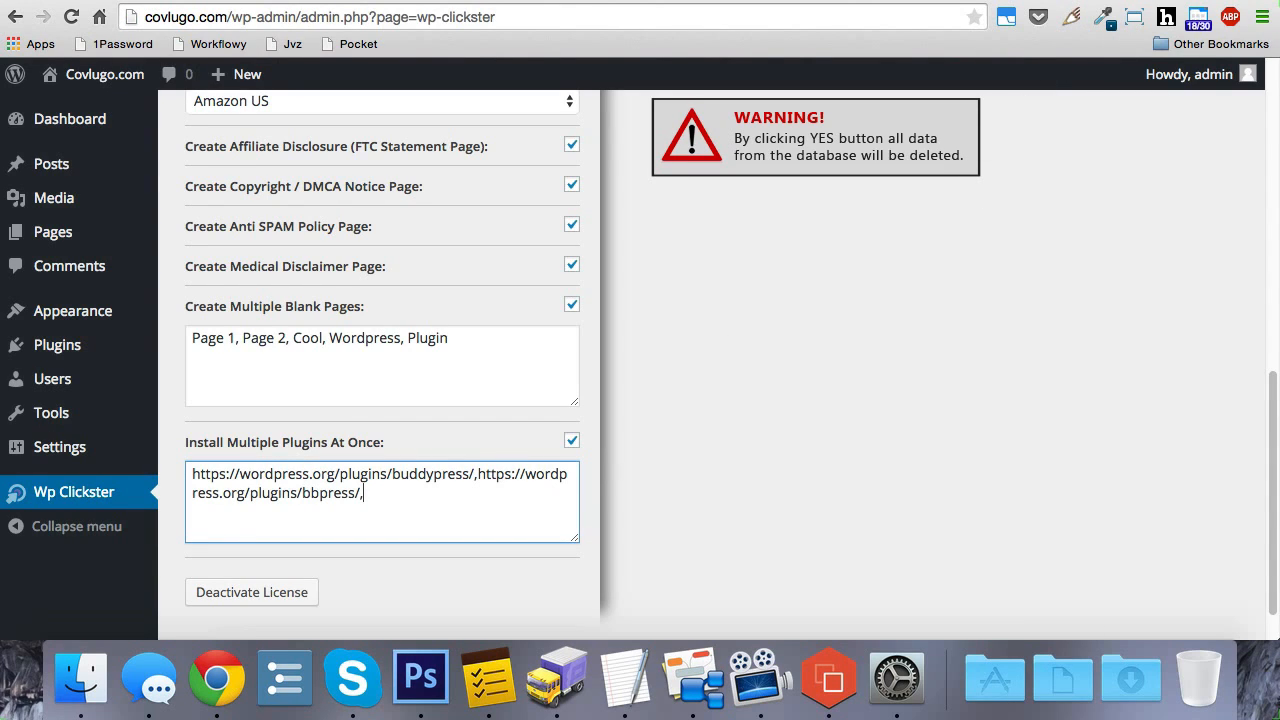
pyautogui.click(1128, 2)
pyautogui.scroll(-3, 1025, 176)
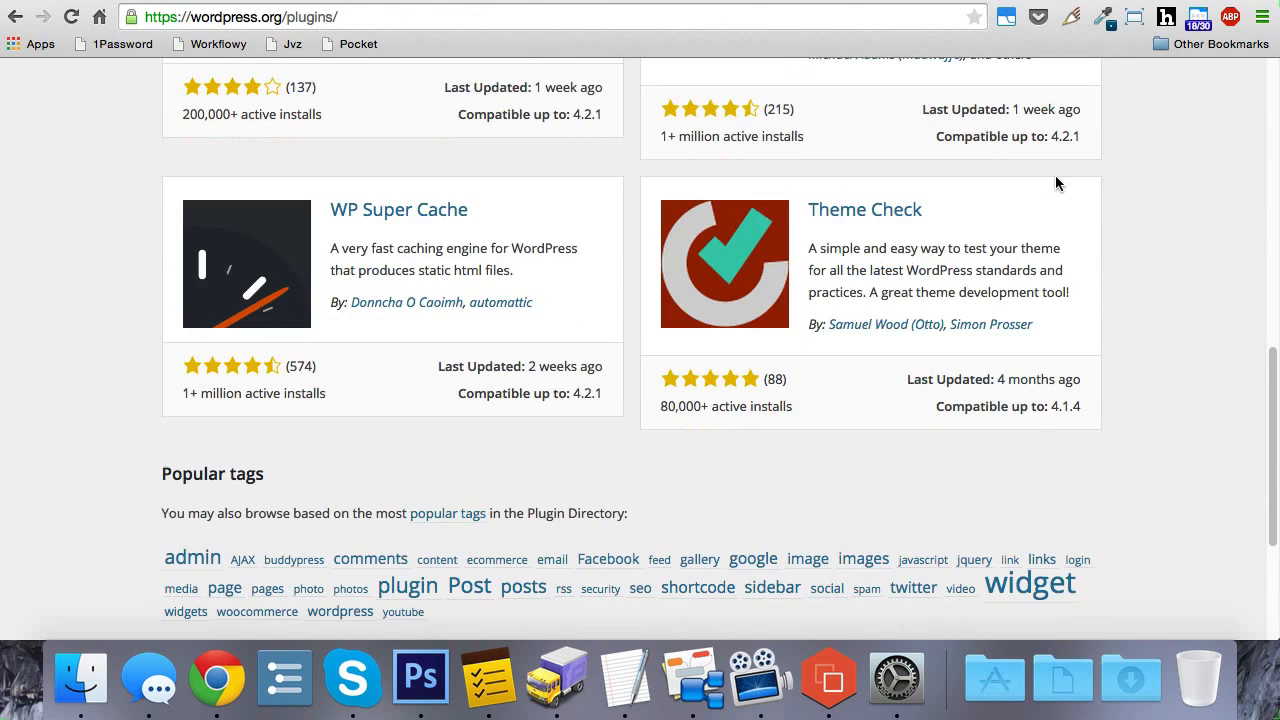
pyautogui.rightClick(866, 215)
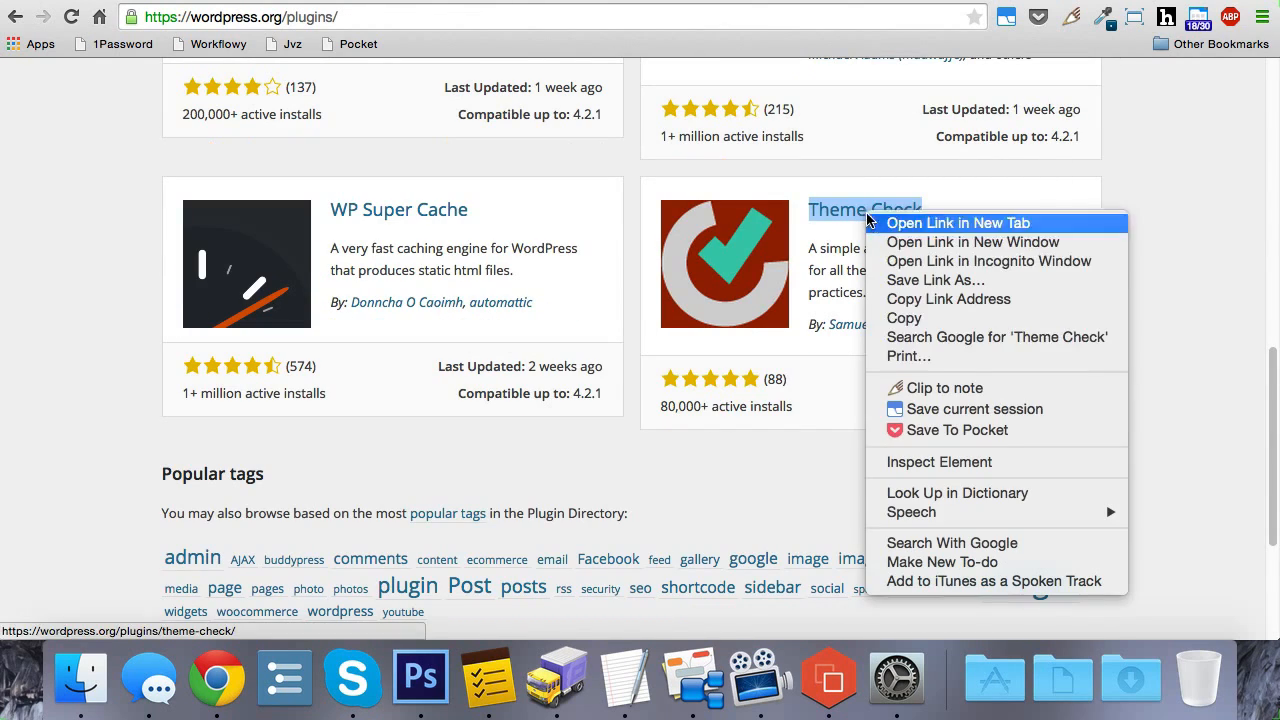
pyautogui.click(948, 299)
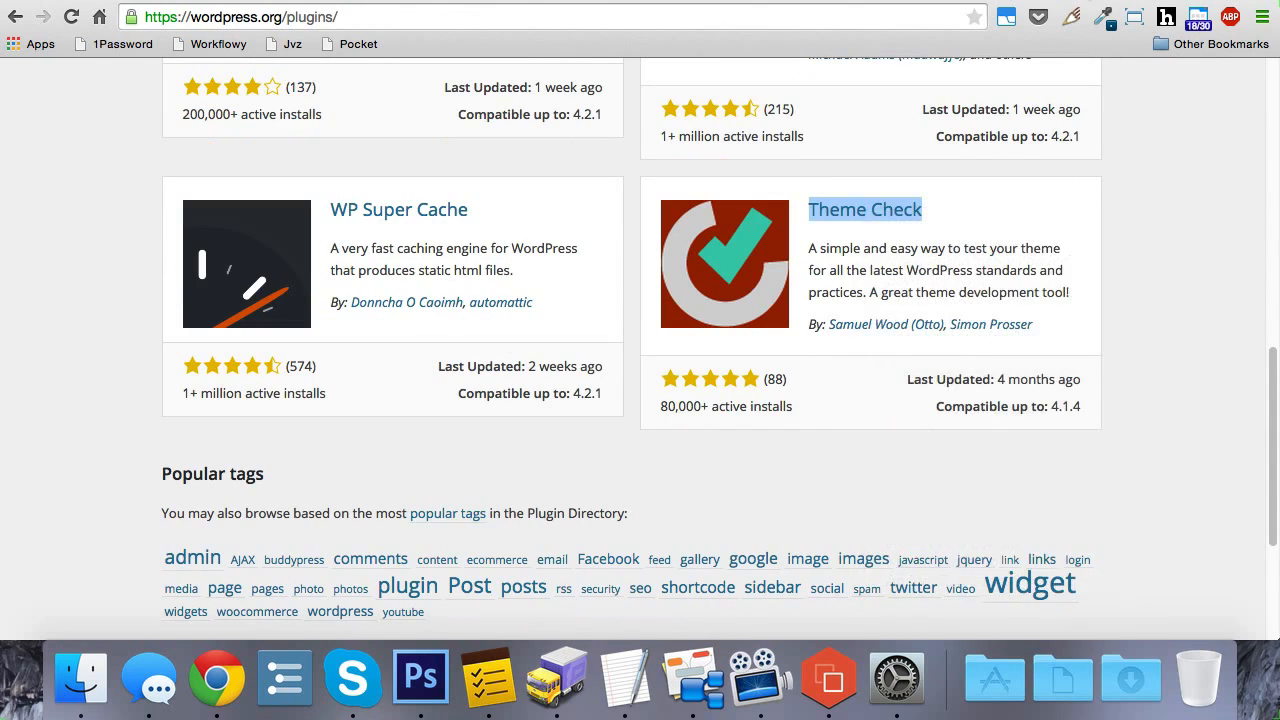
pyautogui.hotkey('ctrl', 'shift', 'Tab')
pyautogui.press('super+v')
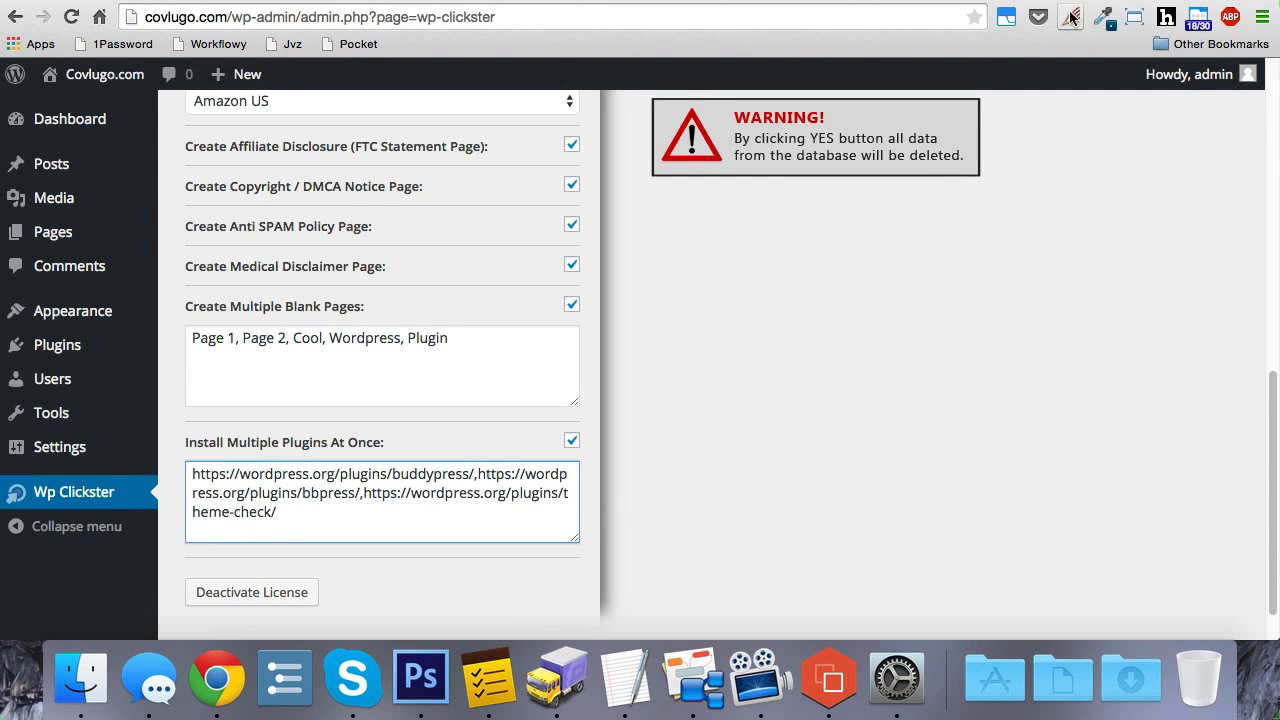
# Step: Copy the WP Super Cache link address from the WordPress.org plugin directory and append it to the install list after a comma
pyautogui.click(1136, 3)
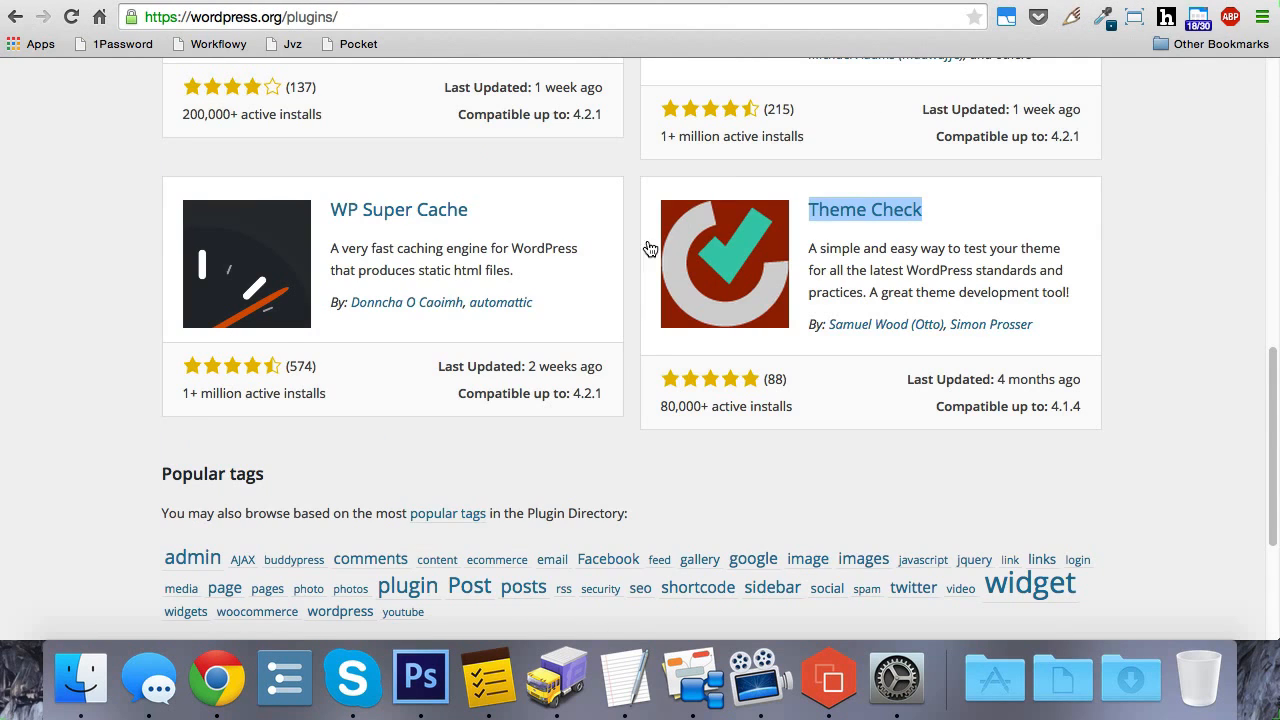
pyautogui.rightClick(431, 213)
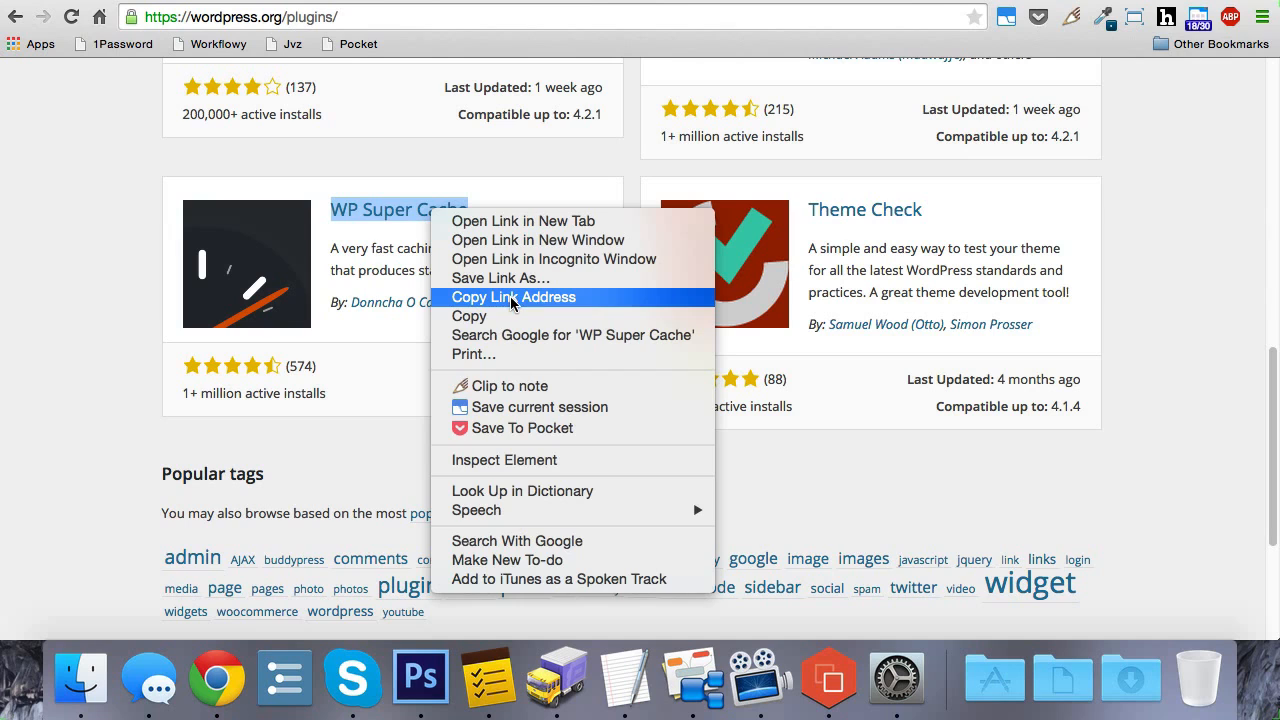
pyautogui.click(511, 298)
pyautogui.click(912, 3)
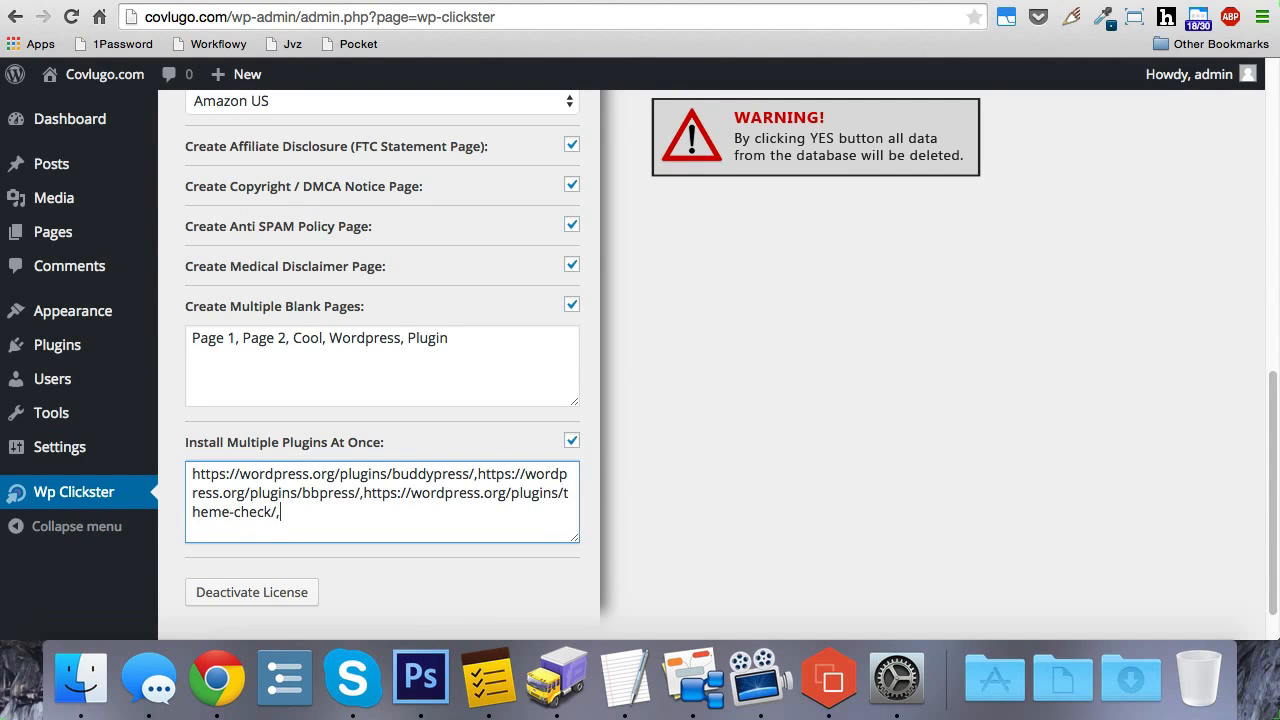
pyautogui.hotkey('ctrl', 'v')
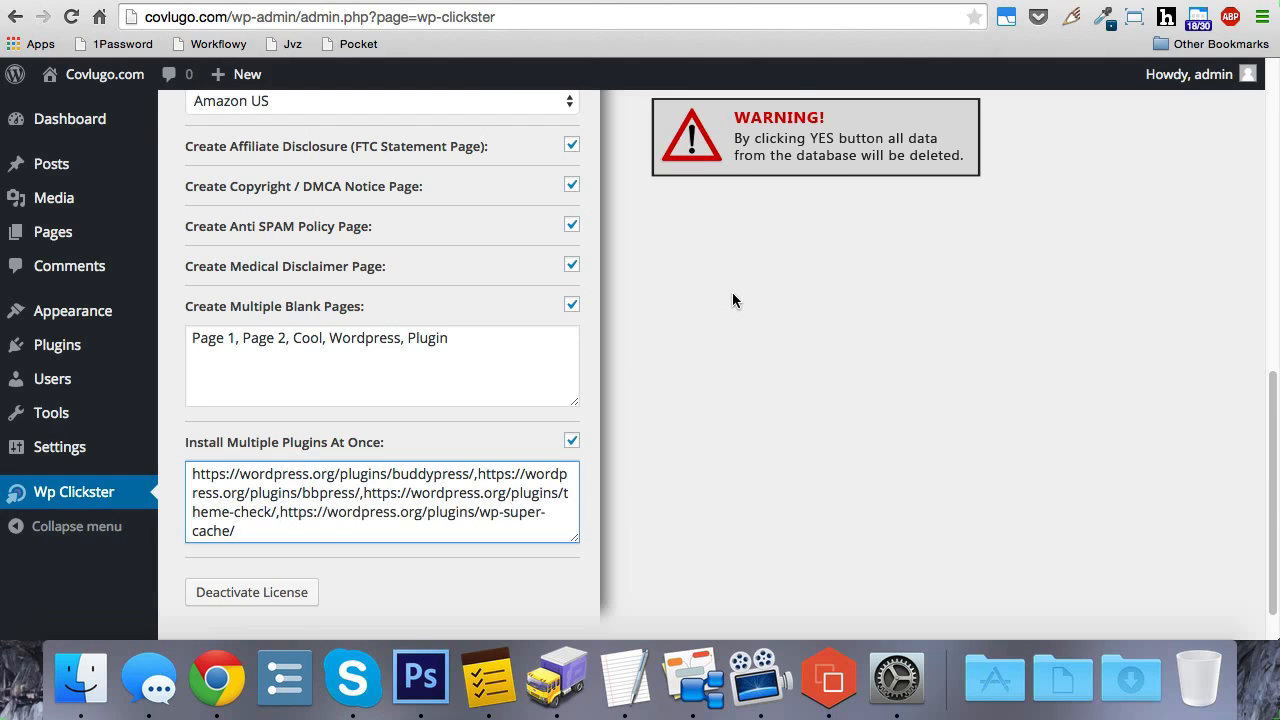
# Step: Review the comma-separated plugin URLs in the Install Multiple Plugins At Once list
pyautogui.scroll(-1, 422, 525)
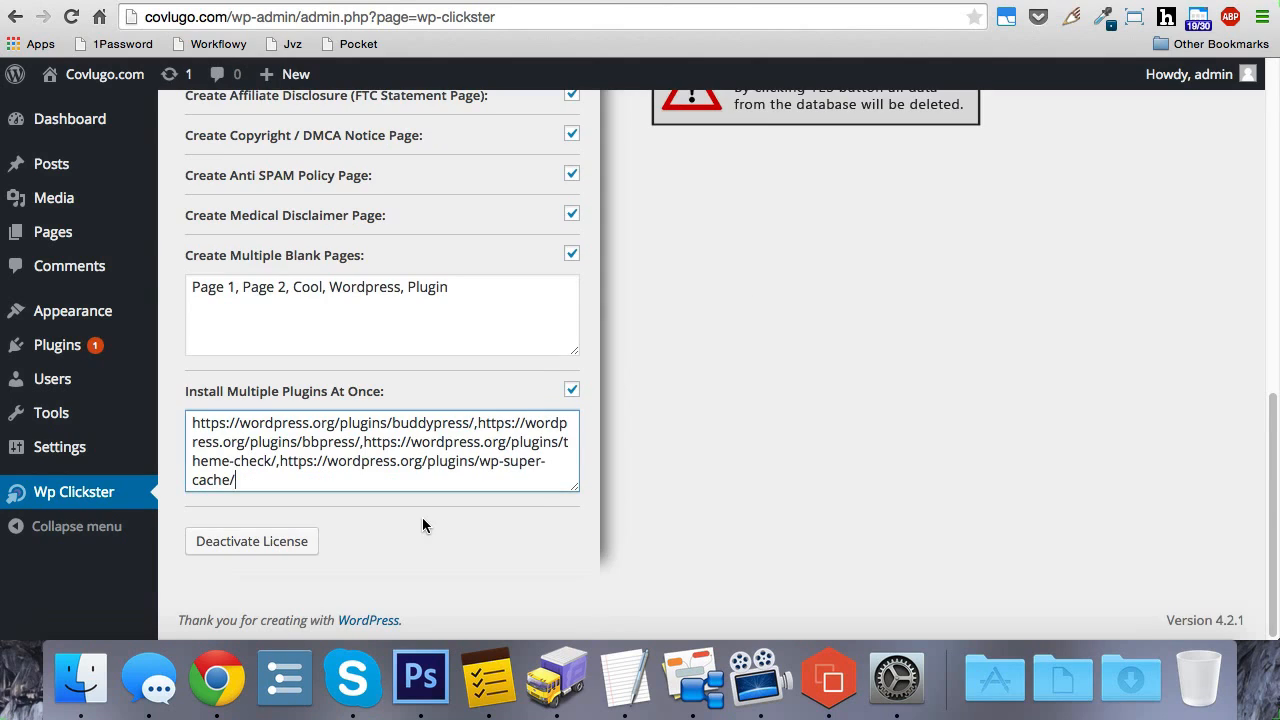
pyautogui.moveTo(284, 484); pyautogui.dragTo(192, 422)
pyautogui.click(300, 478)
pyautogui.moveTo(290, 478); pyautogui.dragTo(283, 467)
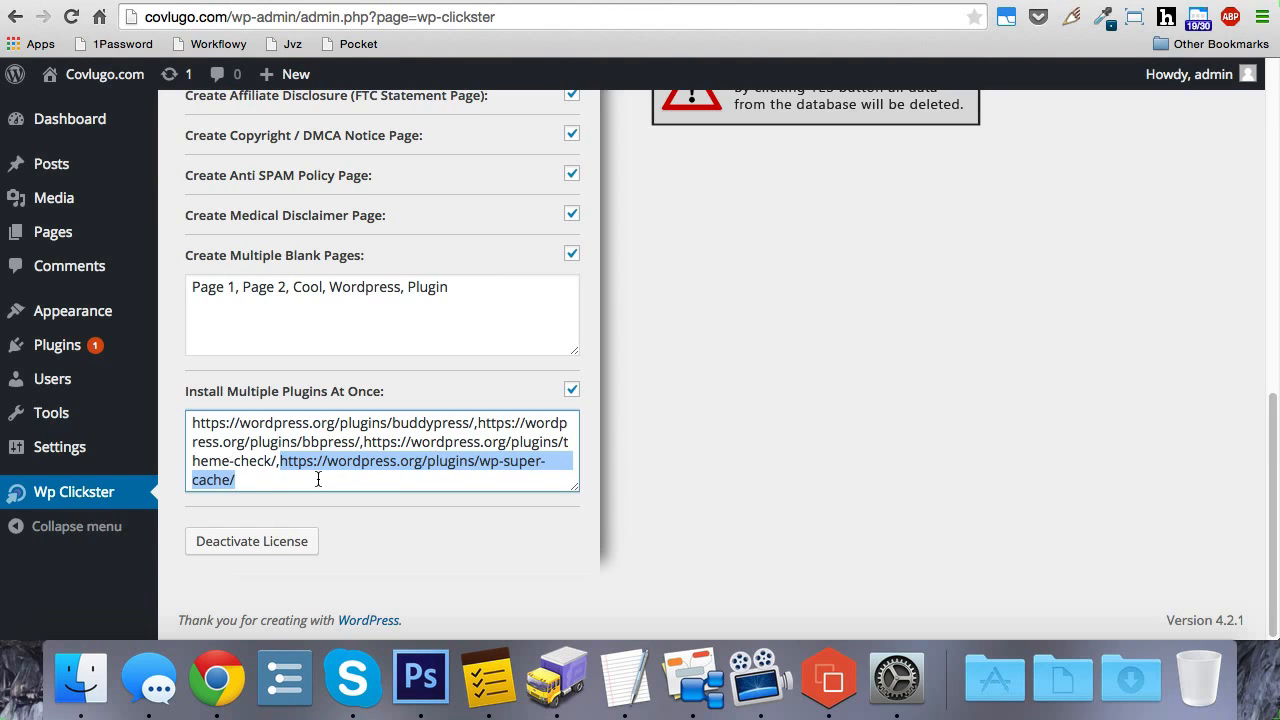
pyautogui.click(324, 474)
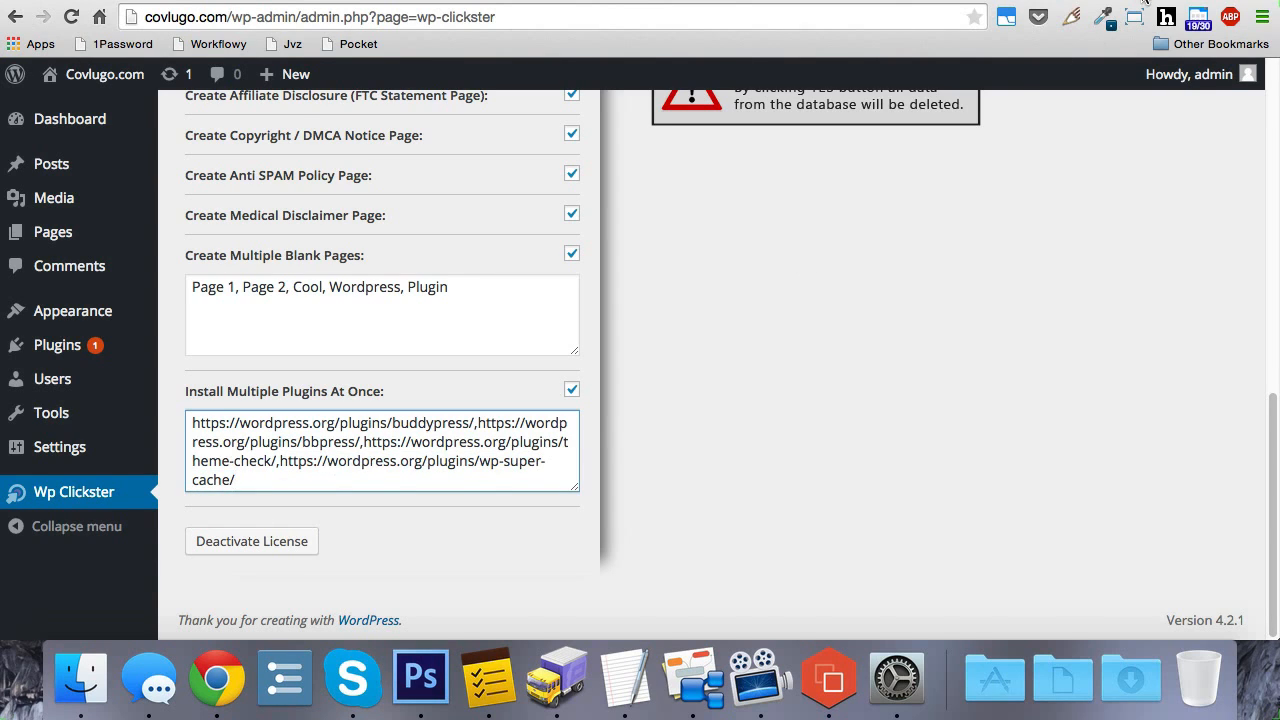
pyautogui.click(1142, 2)
pyautogui.click(1097, 3)
# Step: Look over the selected deletion, permalink, comment notification, category and page creation options before running the setup
pyautogui.scroll(5, 1045, 322)
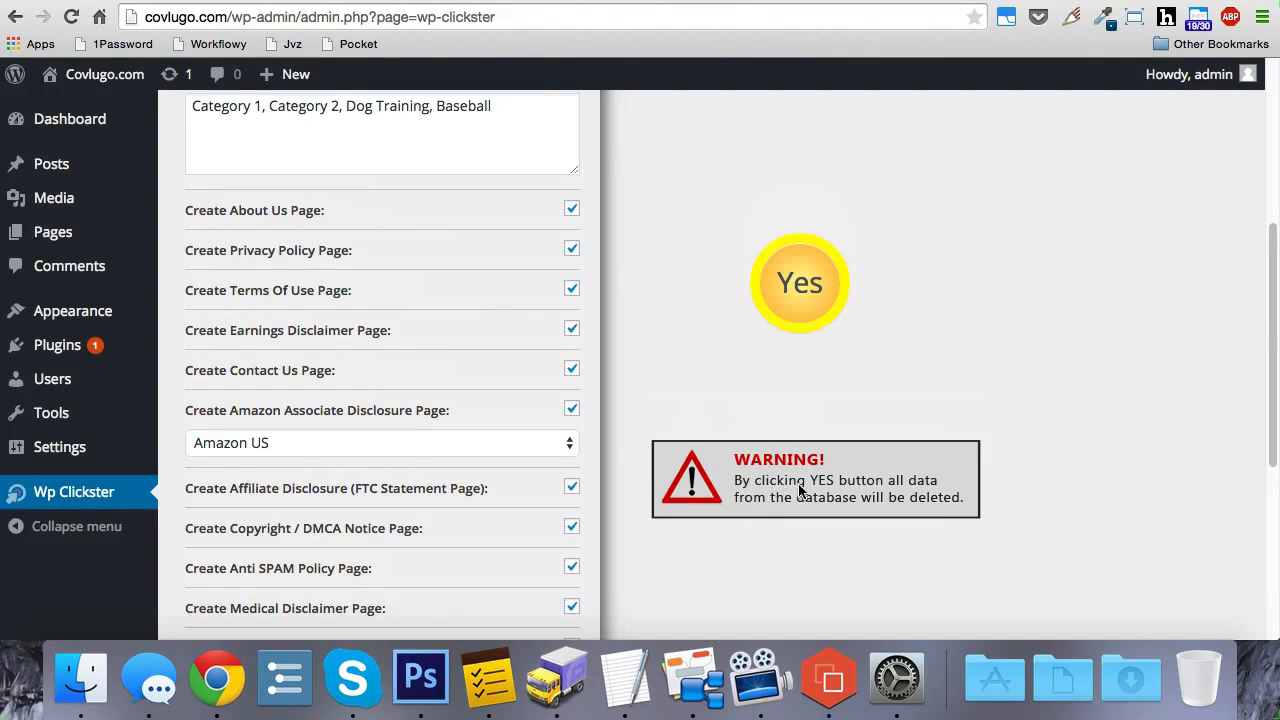
pyautogui.scroll(5, 970, 443)
pyautogui.scroll(4, 970, 437)
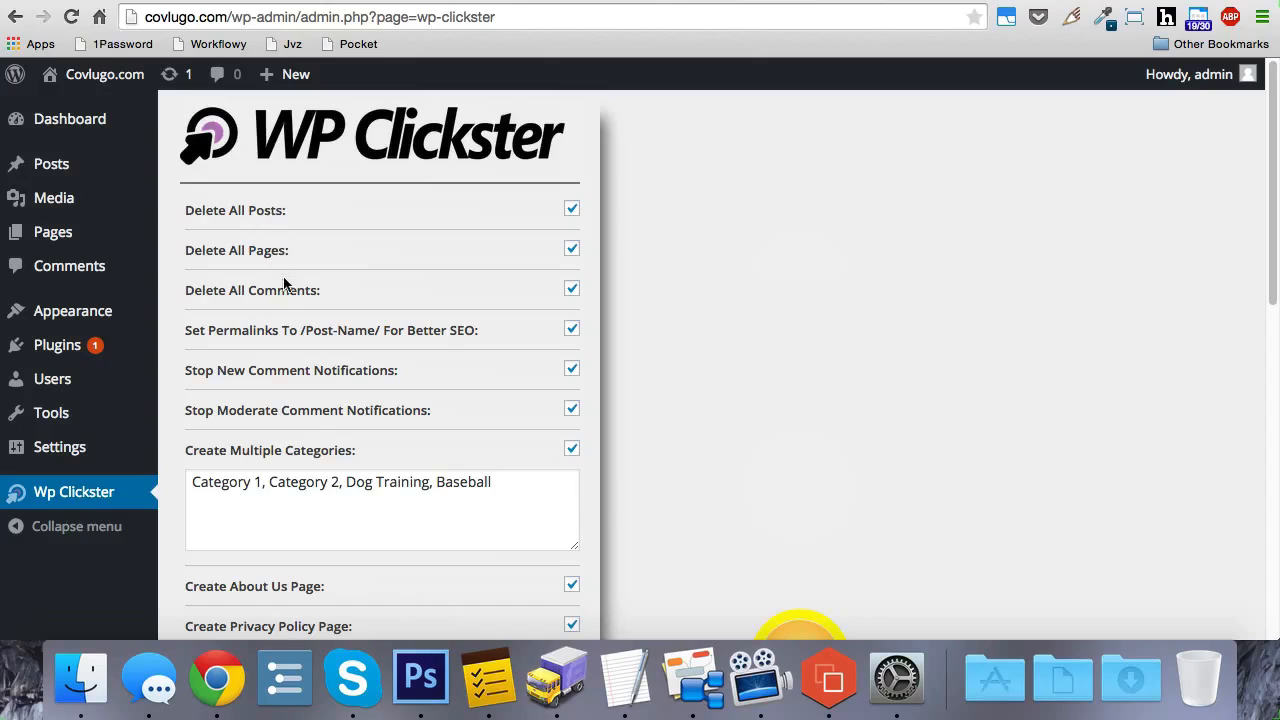
pyautogui.scroll(-5, 666, 283)
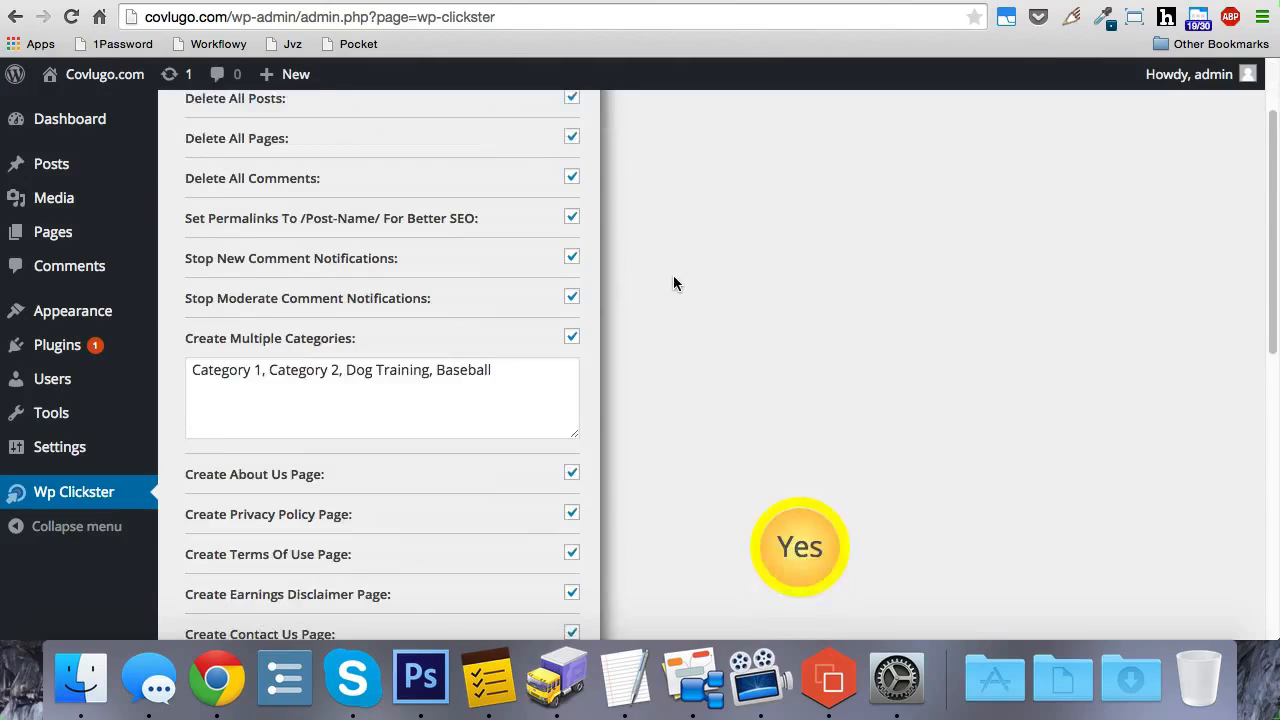
pyautogui.scroll(1, 679, 292)
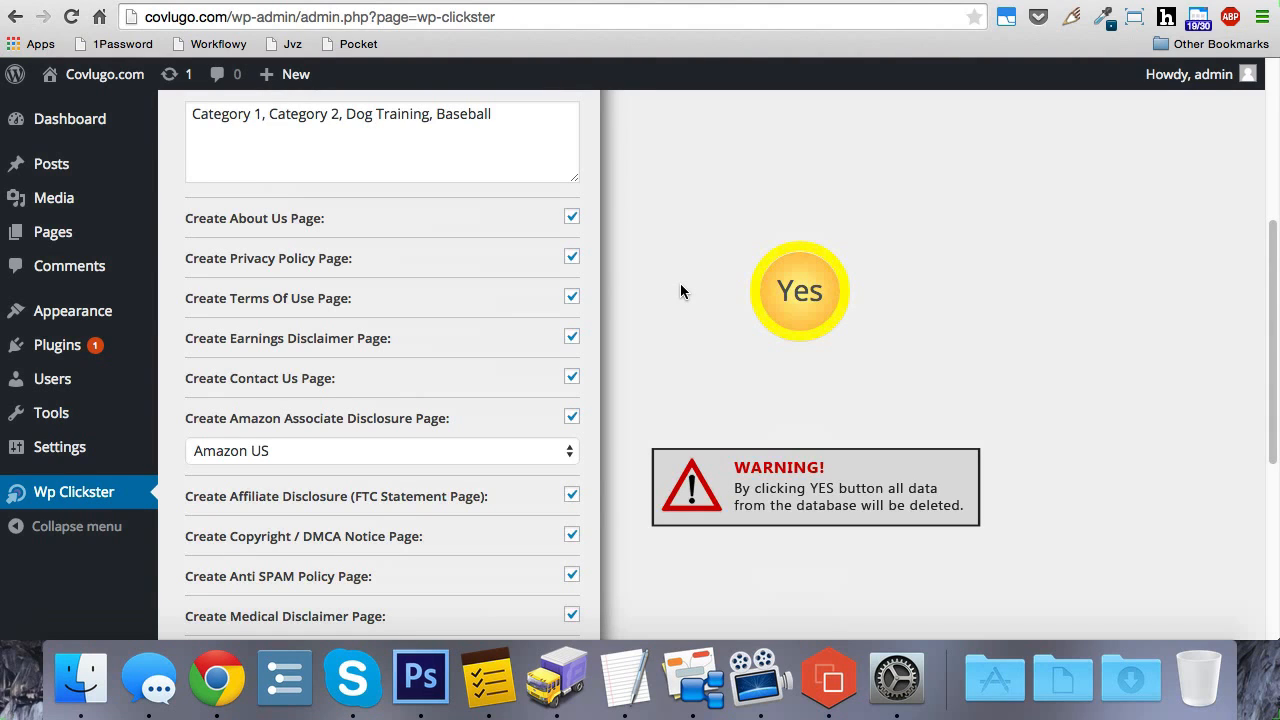
pyautogui.scroll(5, 676, 292)
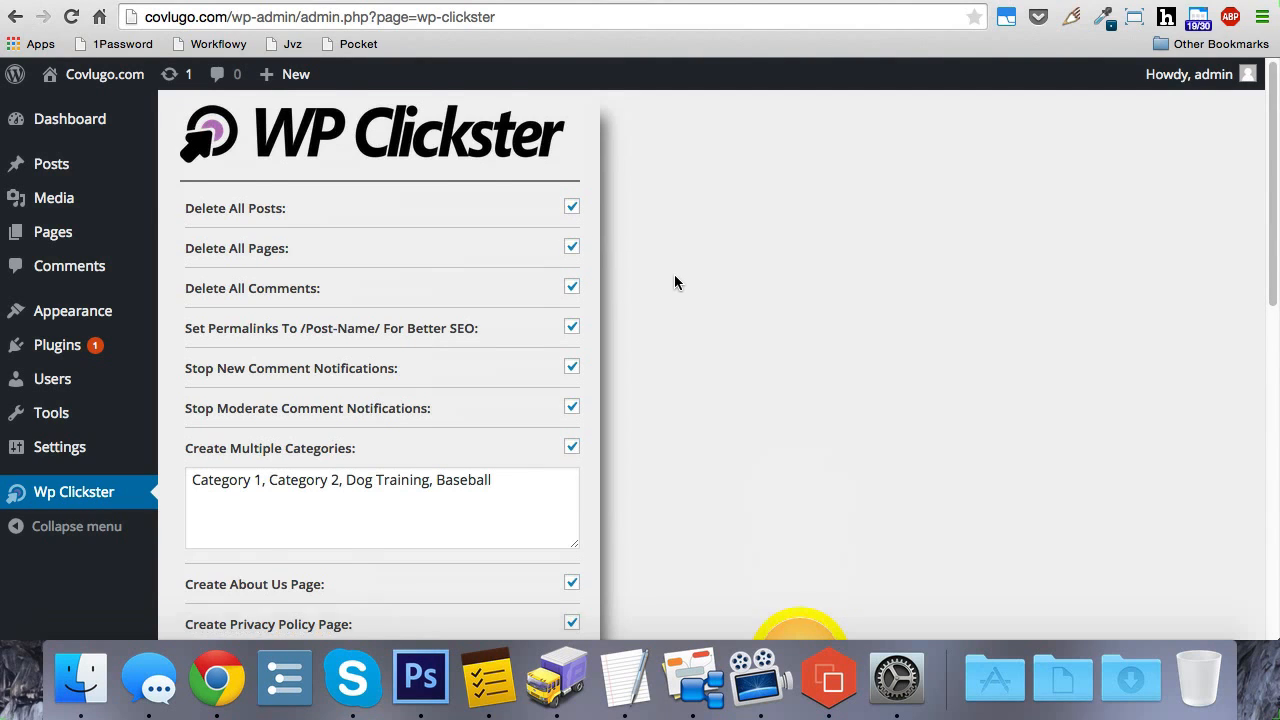
pyautogui.scroll(-2, 676, 282)
pyautogui.scroll(-2, 410, 305)
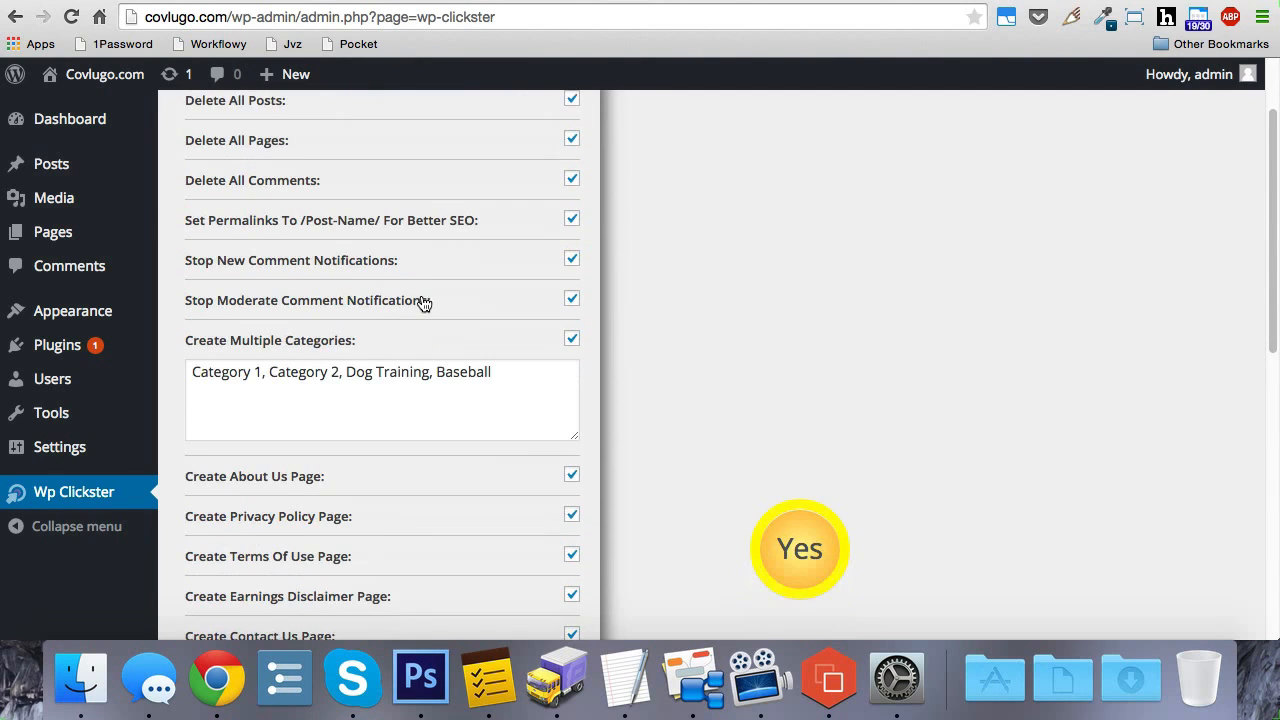
pyautogui.scroll(-3, 550, 275)
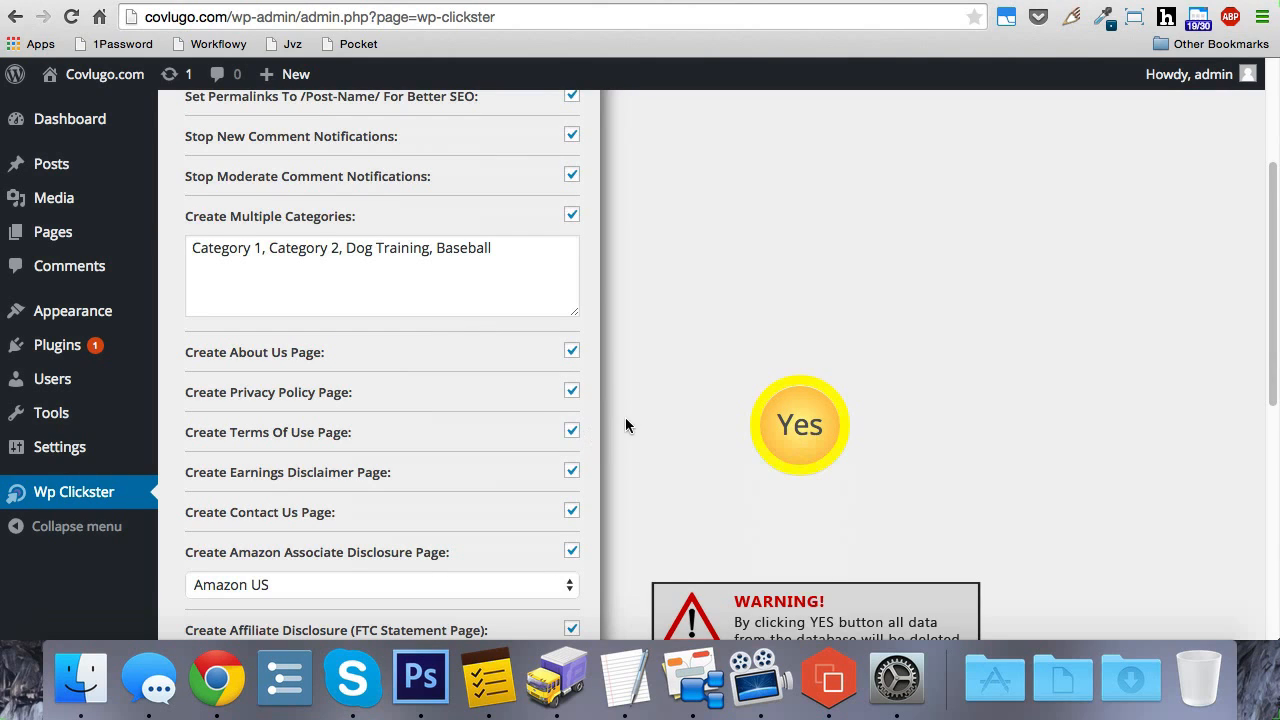
pyautogui.scroll(-1, 635, 400)
pyautogui.scroll(6, 647, 377)
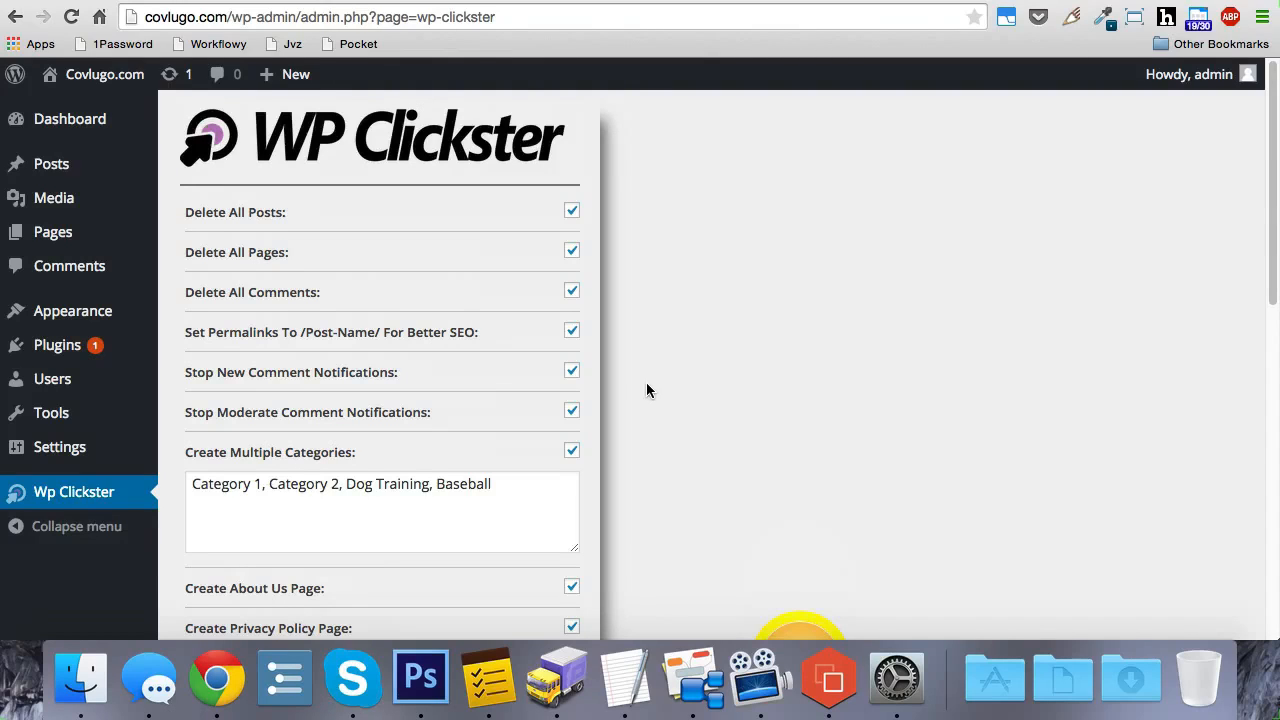
# Step: Run the WP Clickster setup with all selected options by choosing Yes
pyautogui.scroll(-5, 650, 383)
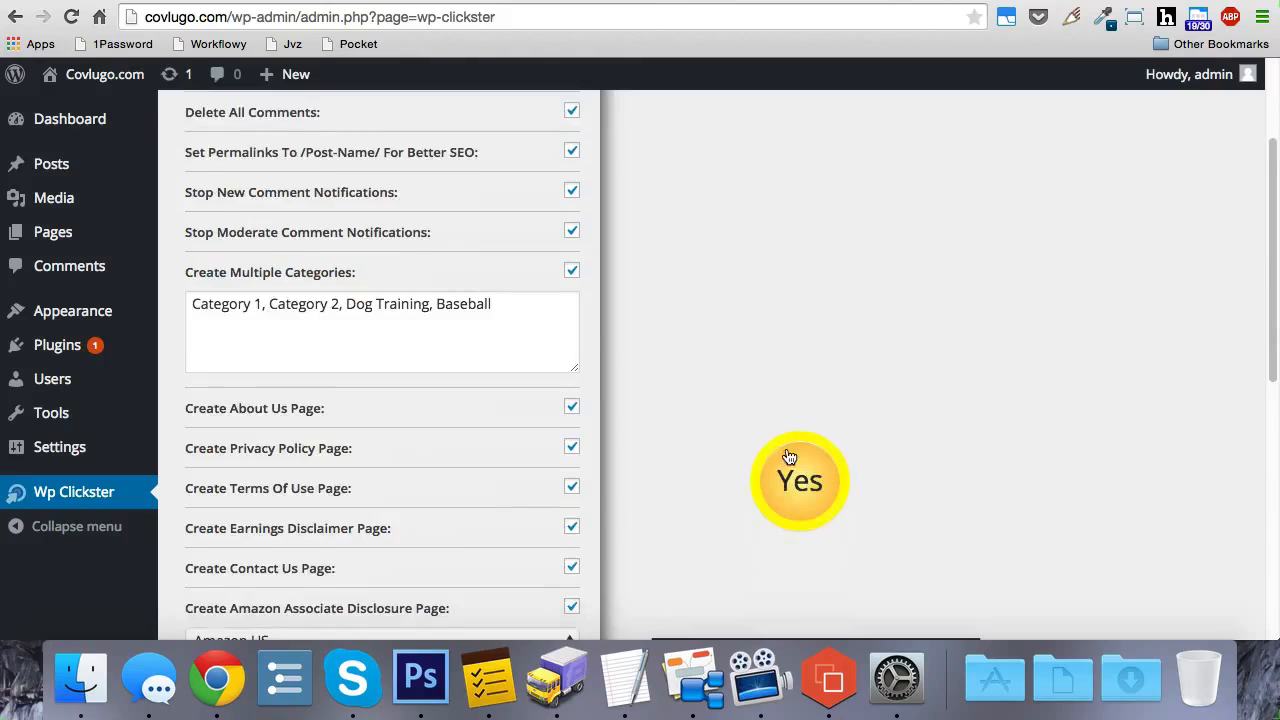
pyautogui.scroll(-3, 789, 457)
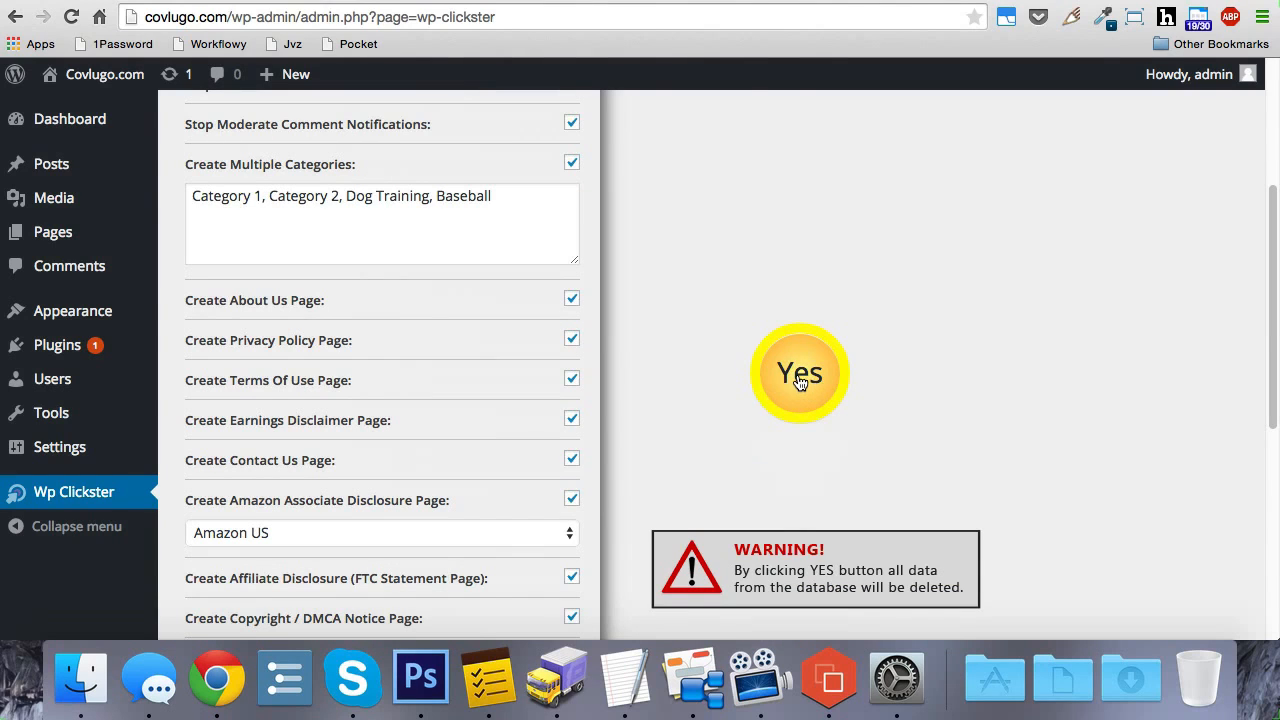
pyautogui.click(800, 383)
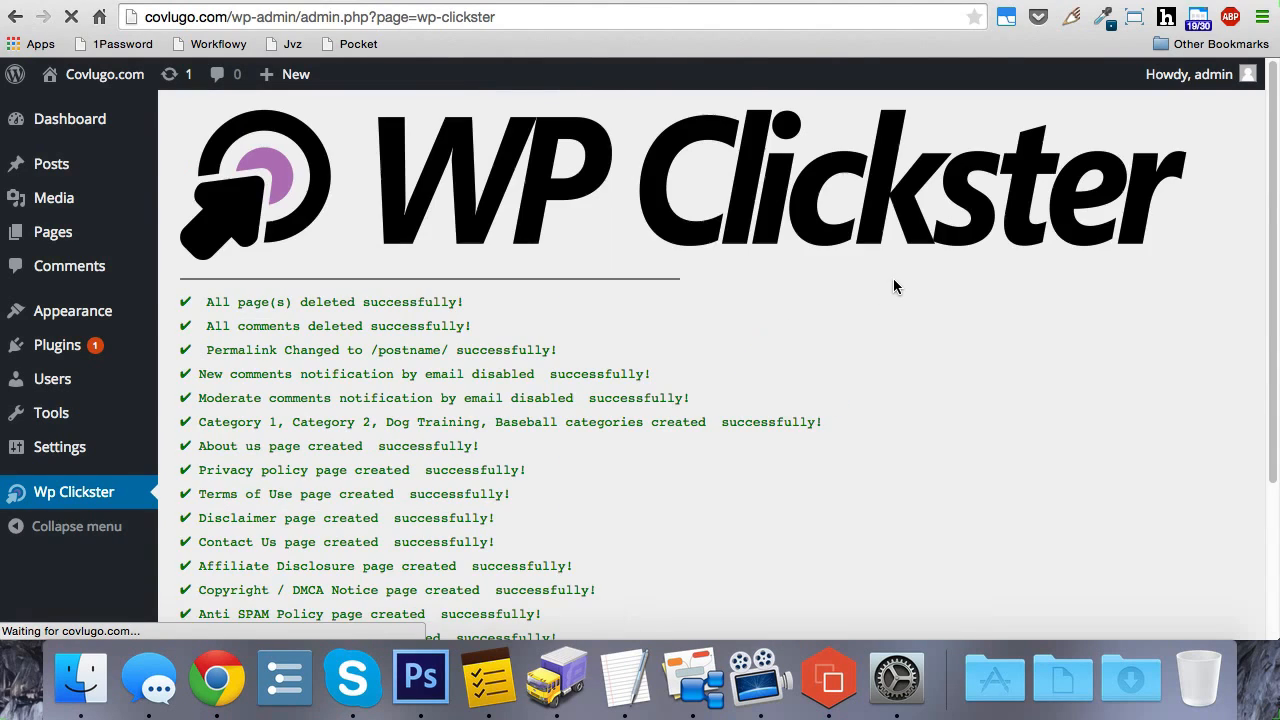
# Step: Examine the result messages for the deleted content, changed settings, and created categories and pages
pyautogui.scroll(-2, 894, 286)
pyautogui.scroll(-2, 892, 278)
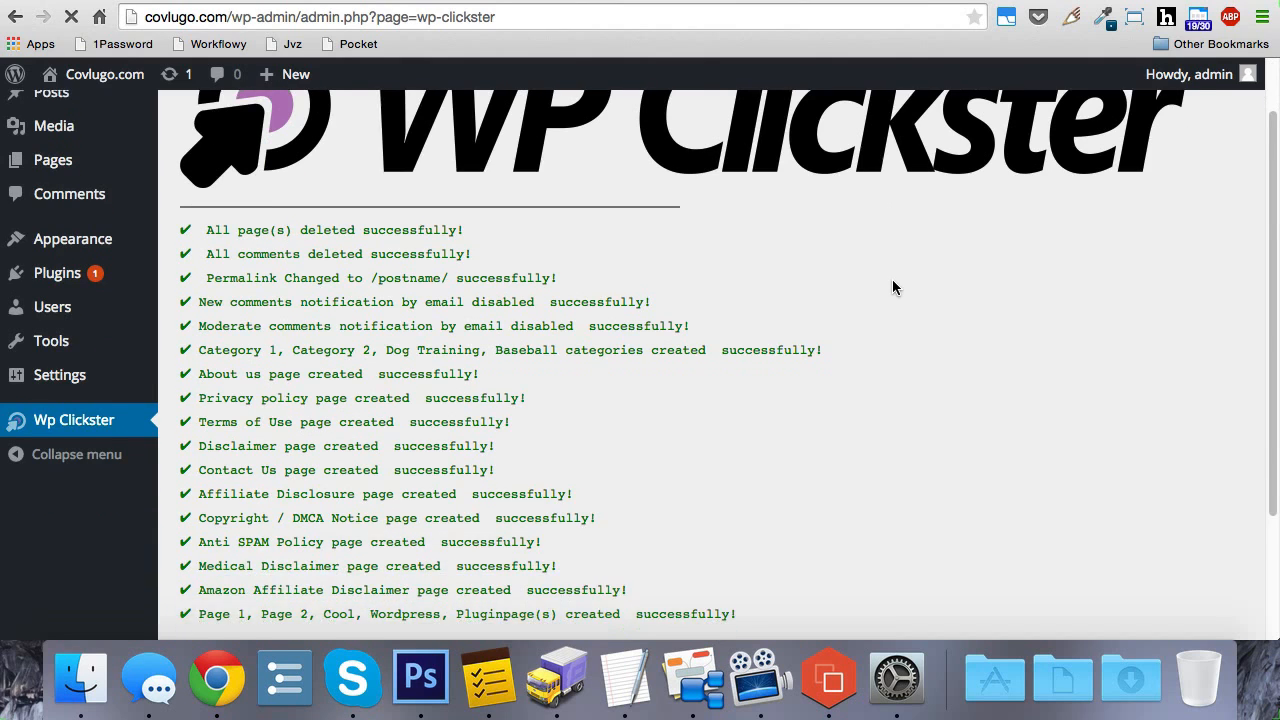
pyautogui.moveTo(206, 190); pyautogui.dragTo(776, 583)
pyautogui.click(776, 583)
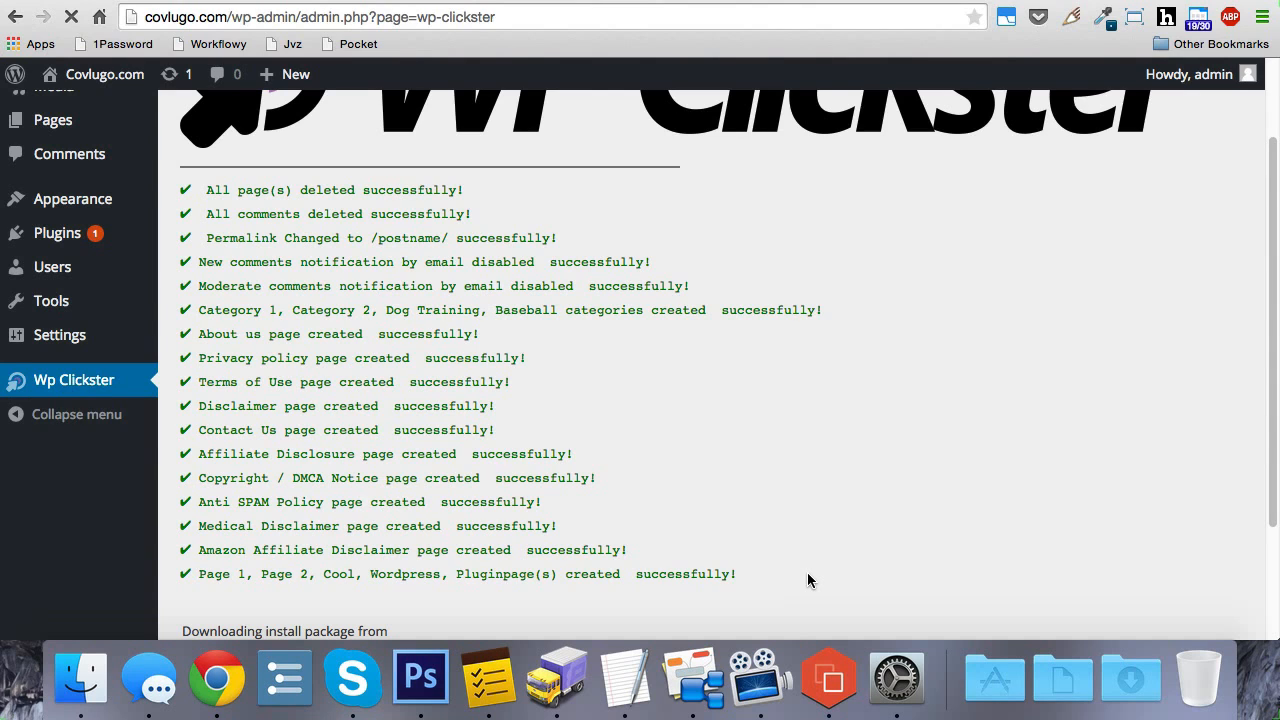
# Step: Check the installation log of each plugin and the choice of pages offered for the footer
pyautogui.scroll(-7, 807, 572)
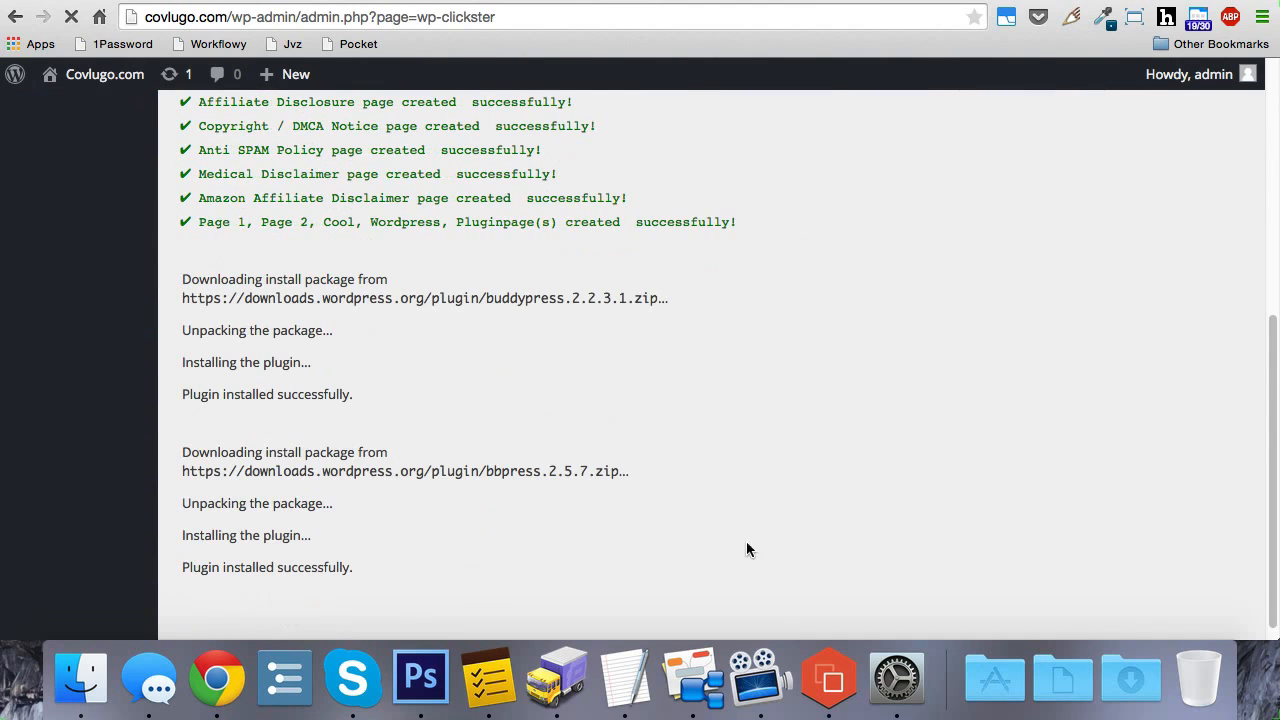
pyautogui.moveTo(190, 396); pyautogui.dragTo(370, 396)
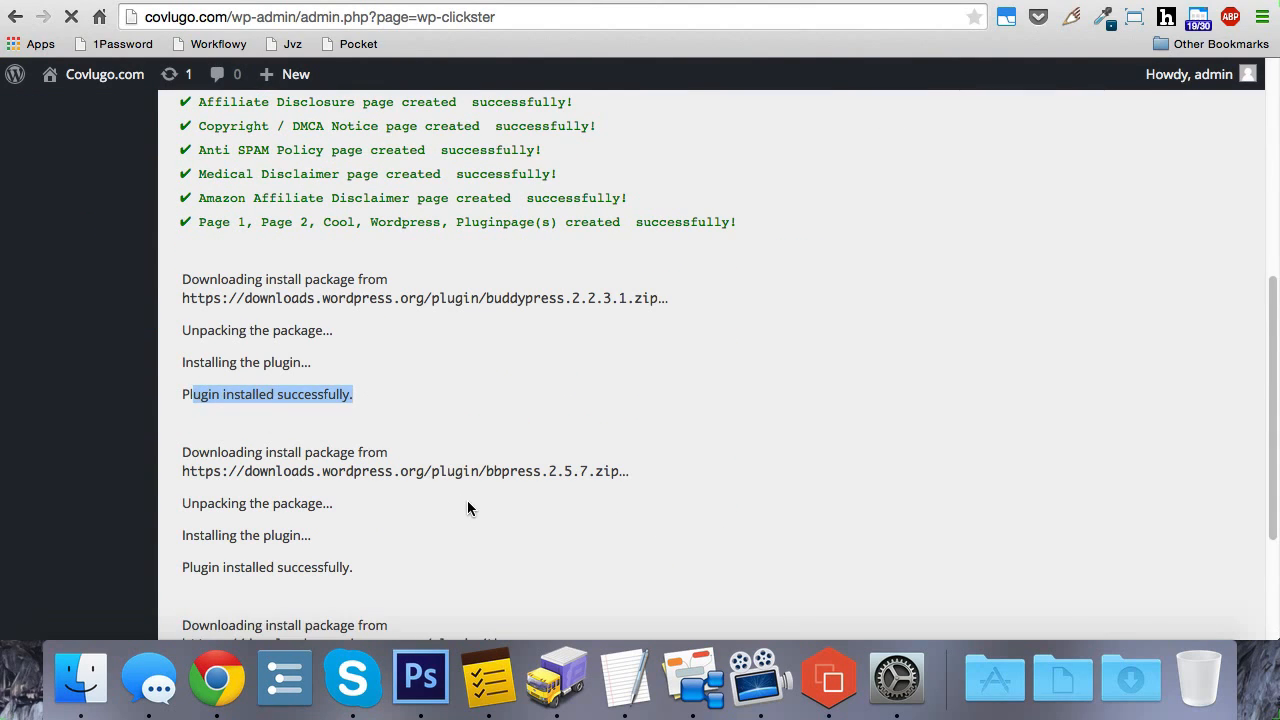
pyautogui.click(467, 502)
pyautogui.scroll(-2, 507, 490)
pyautogui.scroll(-4, 507, 490)
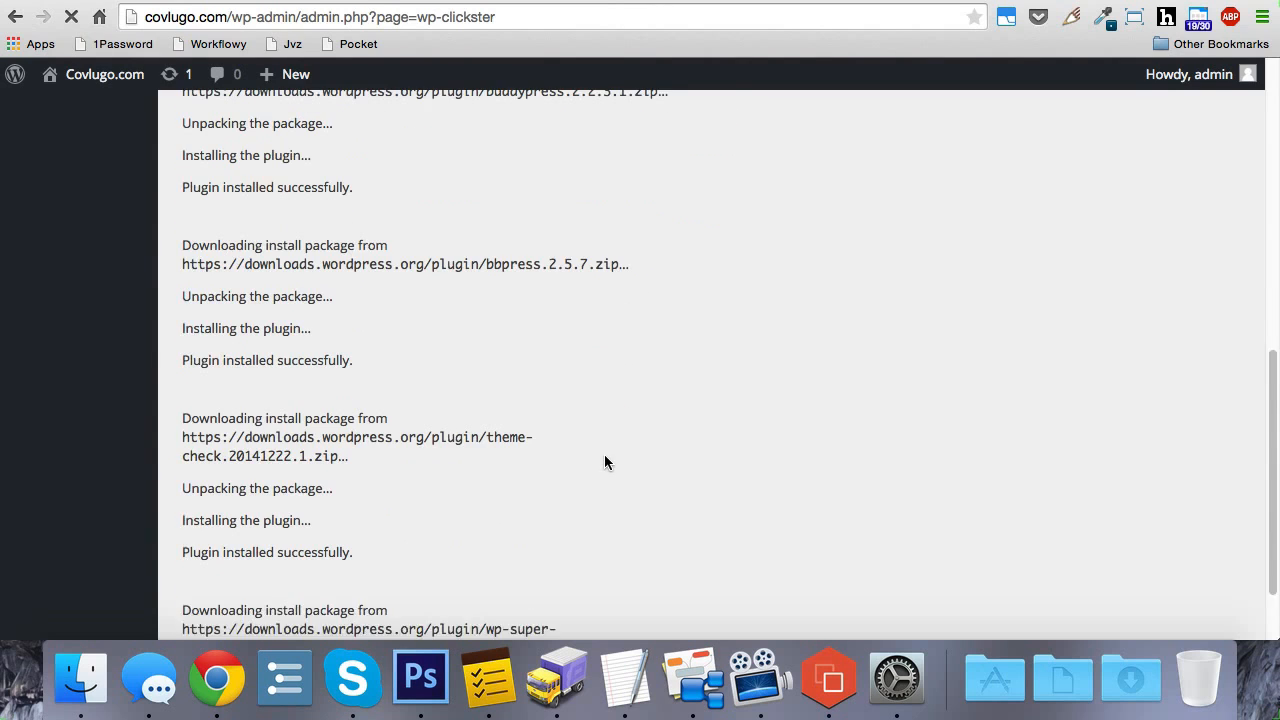
pyautogui.scroll(-4, 616, 438)
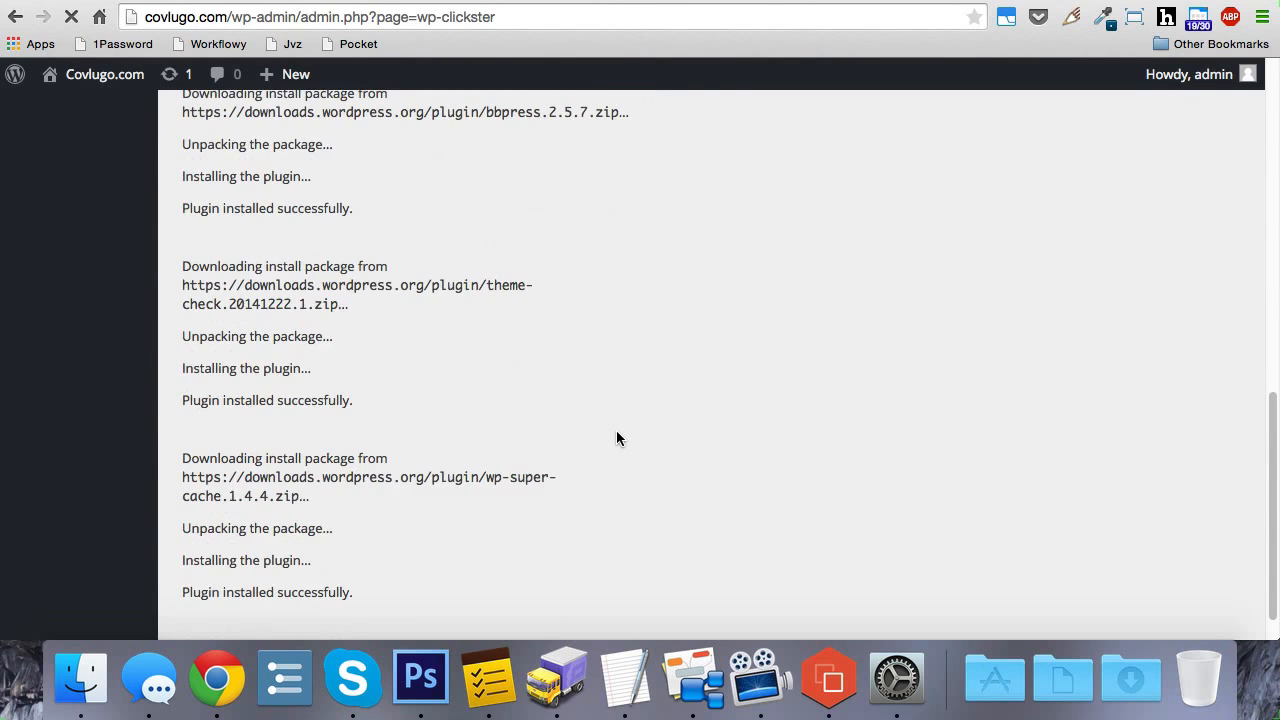
pyautogui.scroll(-3, 616, 438)
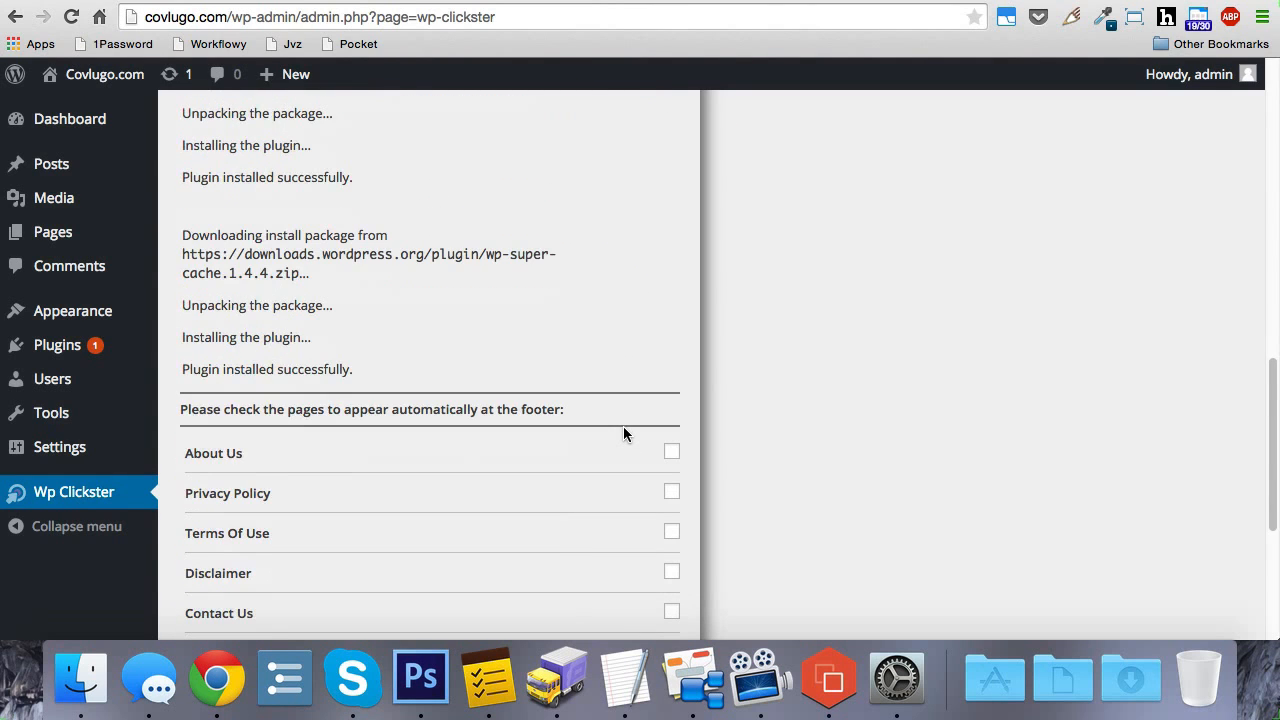
pyautogui.scroll(-2, 579, 448)
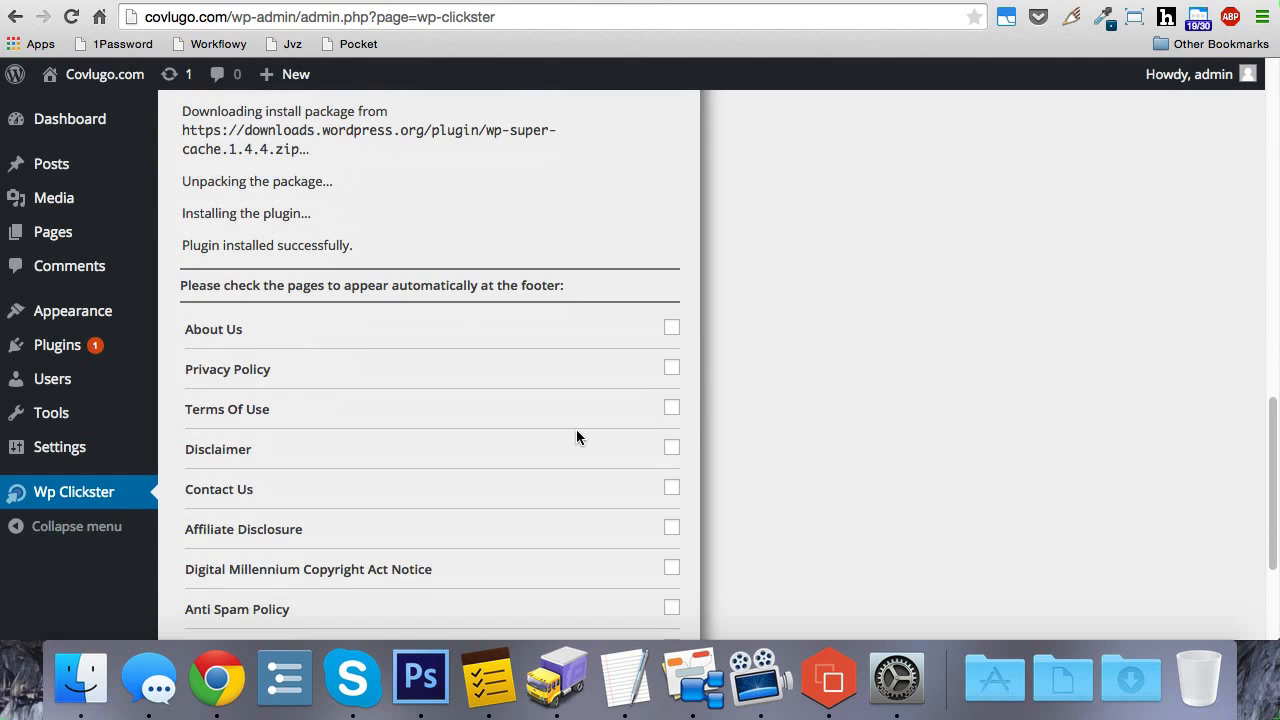
# Step: Open the site's list of installed plugins to check the newly installed ones
pyautogui.scroll(12, 578, 429)
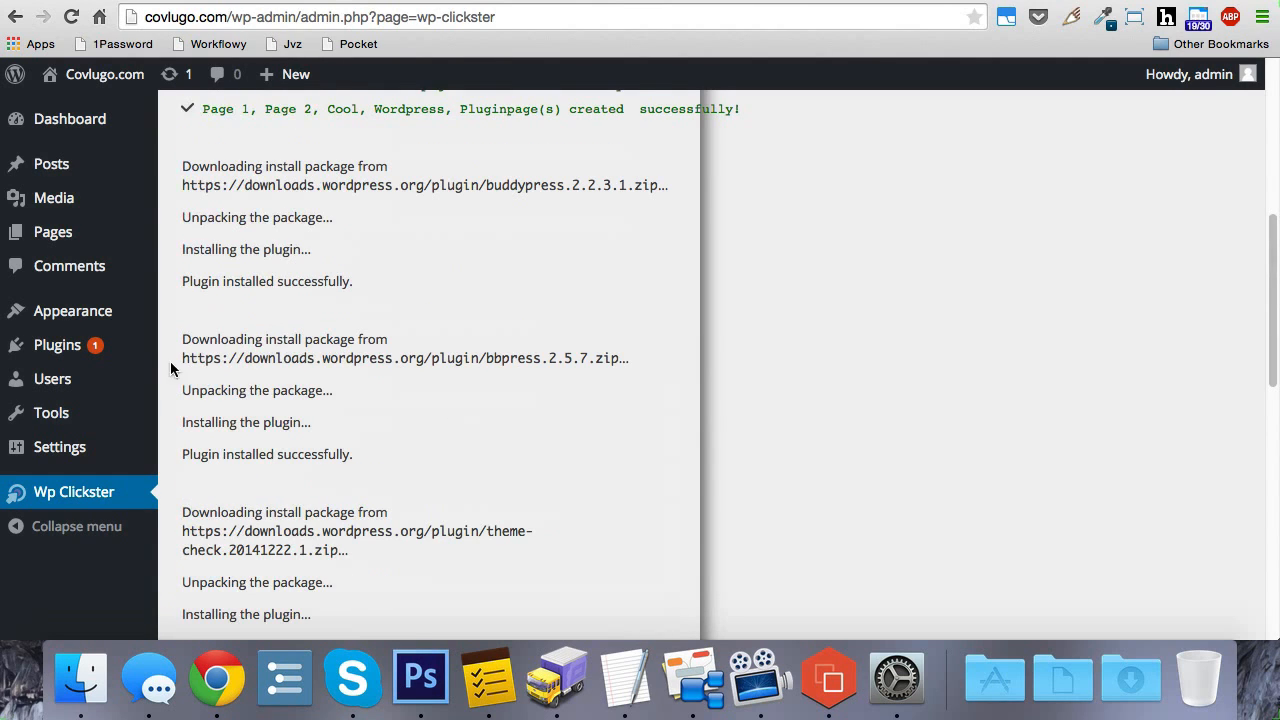
pyautogui.click(66, 349)
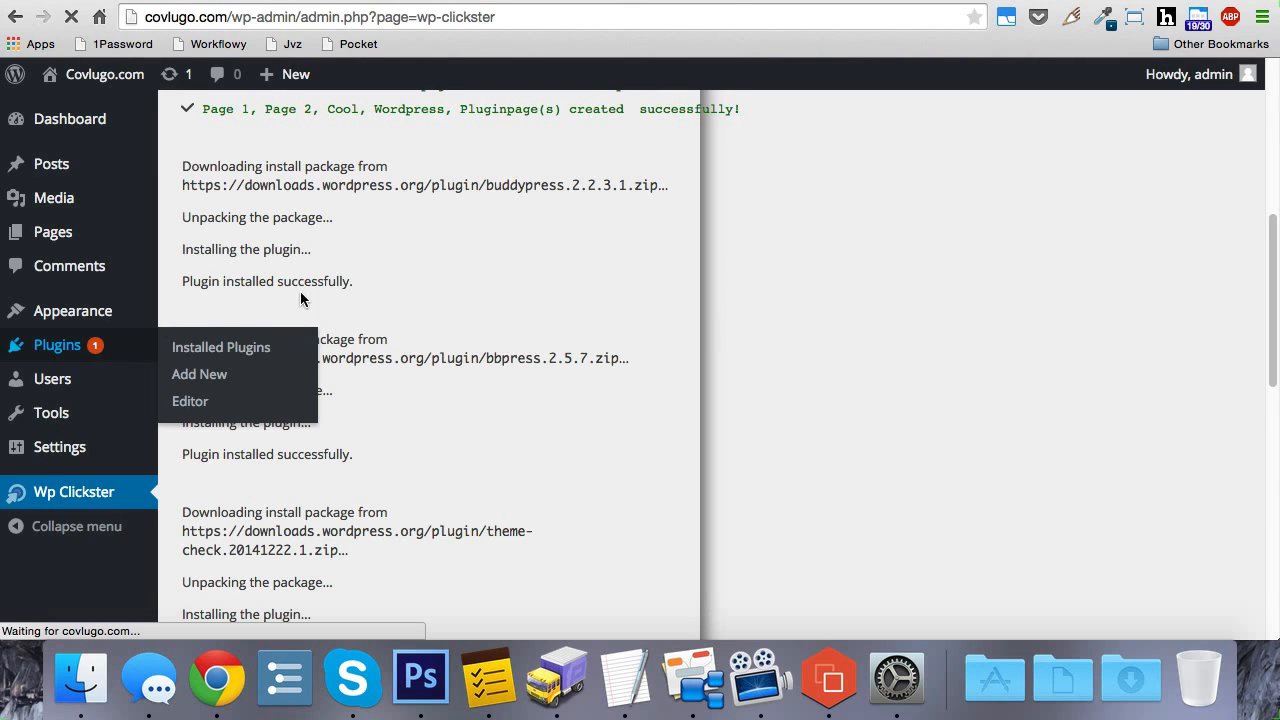
pyautogui.scroll(-2, 508, 329)
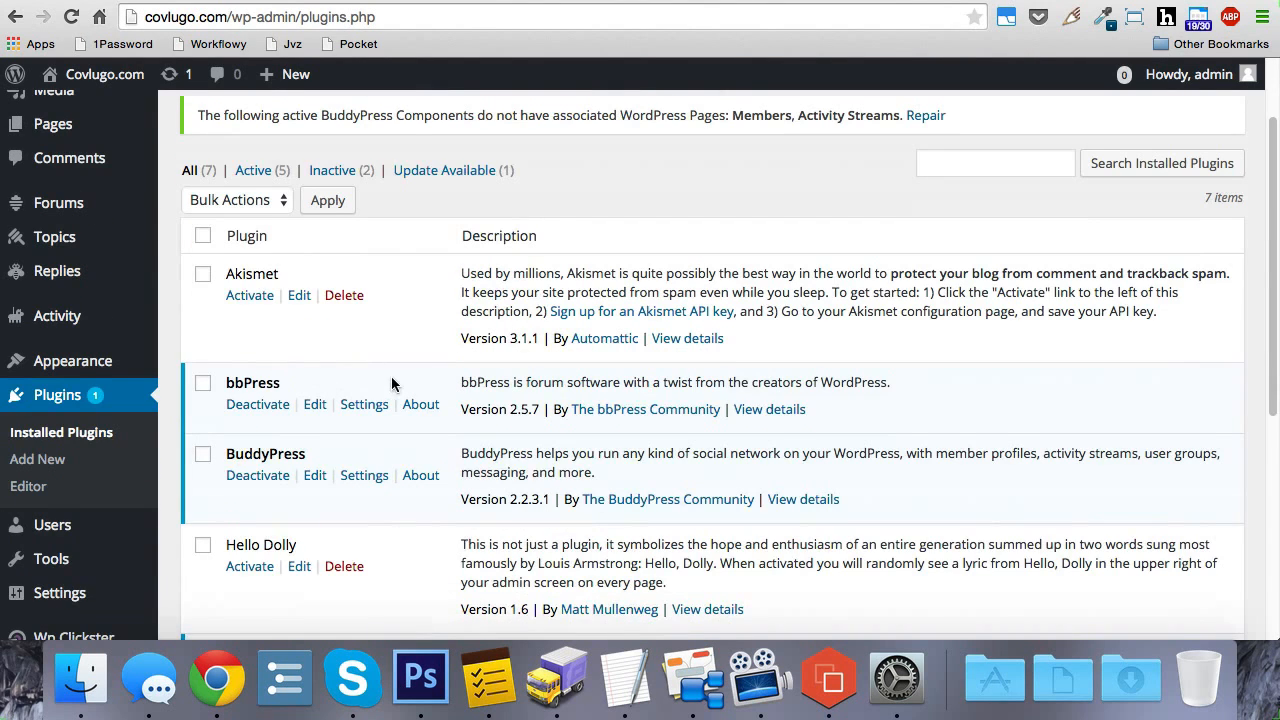
# Step: Compare the site's installed plugins with the featured plugins in the WordPress.org Plugin Directory
pyautogui.scroll(-3, 391, 380)
pyautogui.scroll(-4, 364, 407)
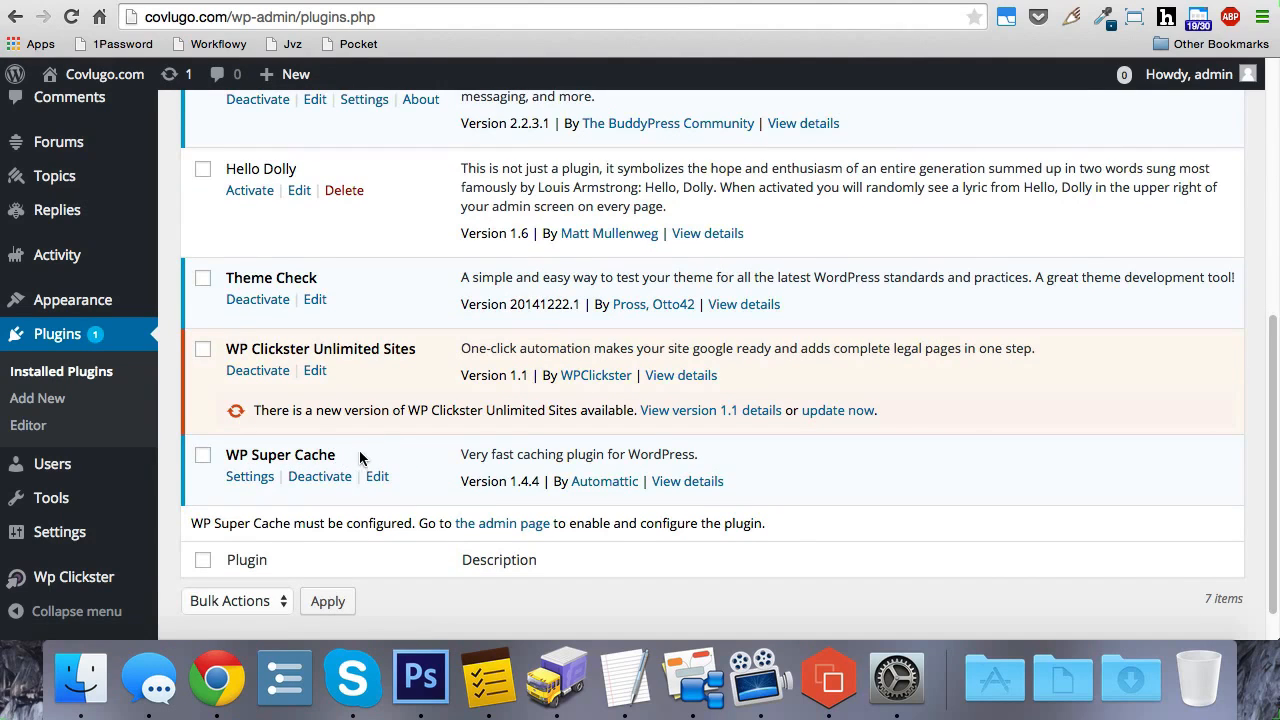
pyautogui.hotkey('ctrl', 'Tab')
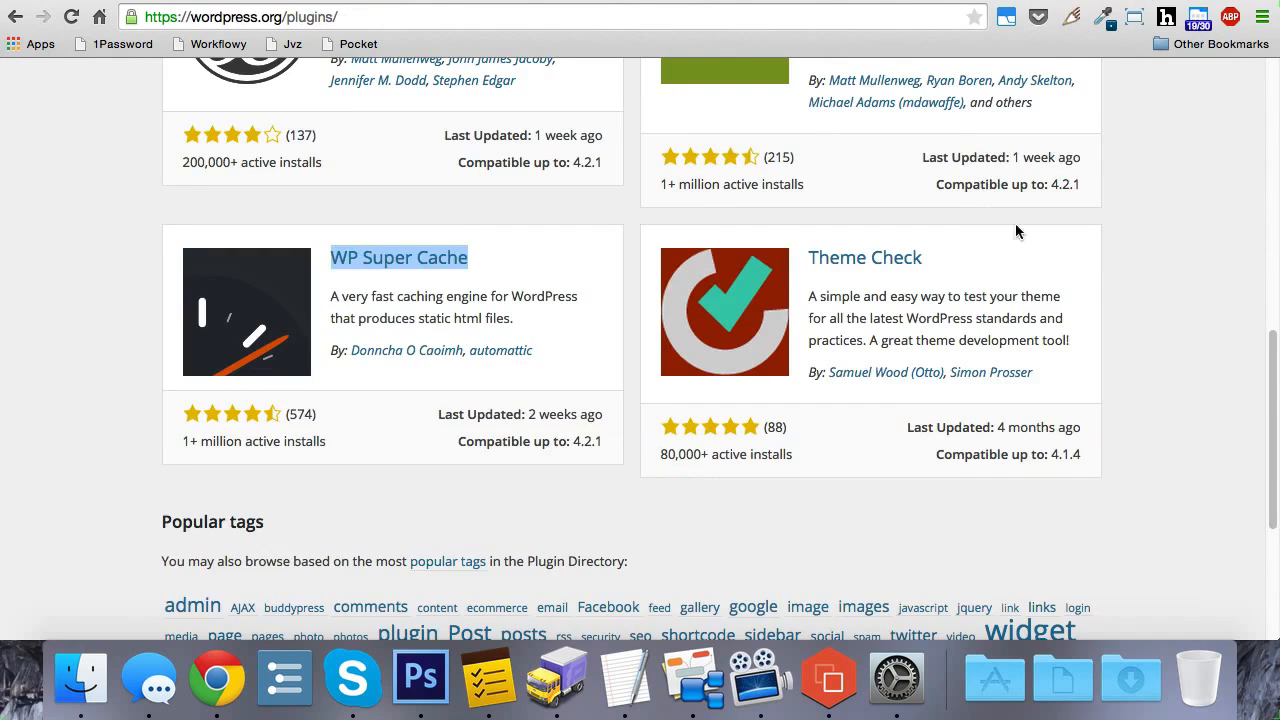
pyautogui.scroll(10, 1058, 236)
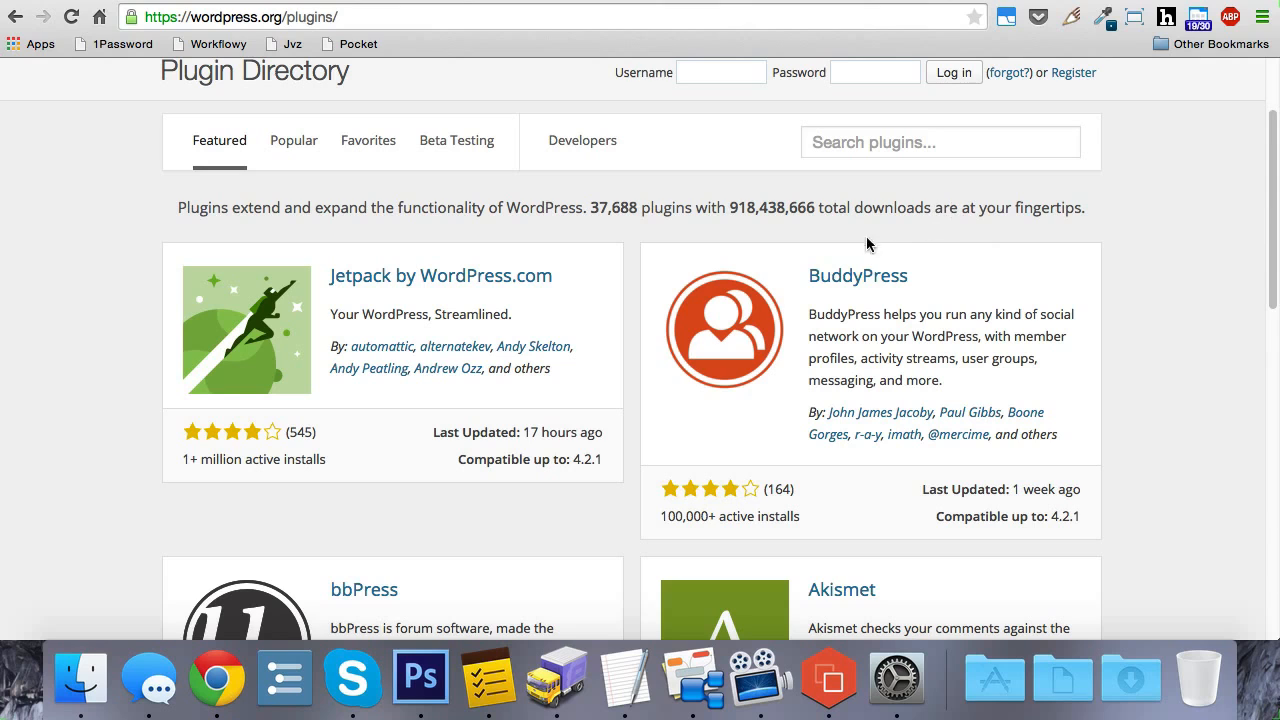
pyautogui.hotkey('ctrl', 'shift', 'Tab')
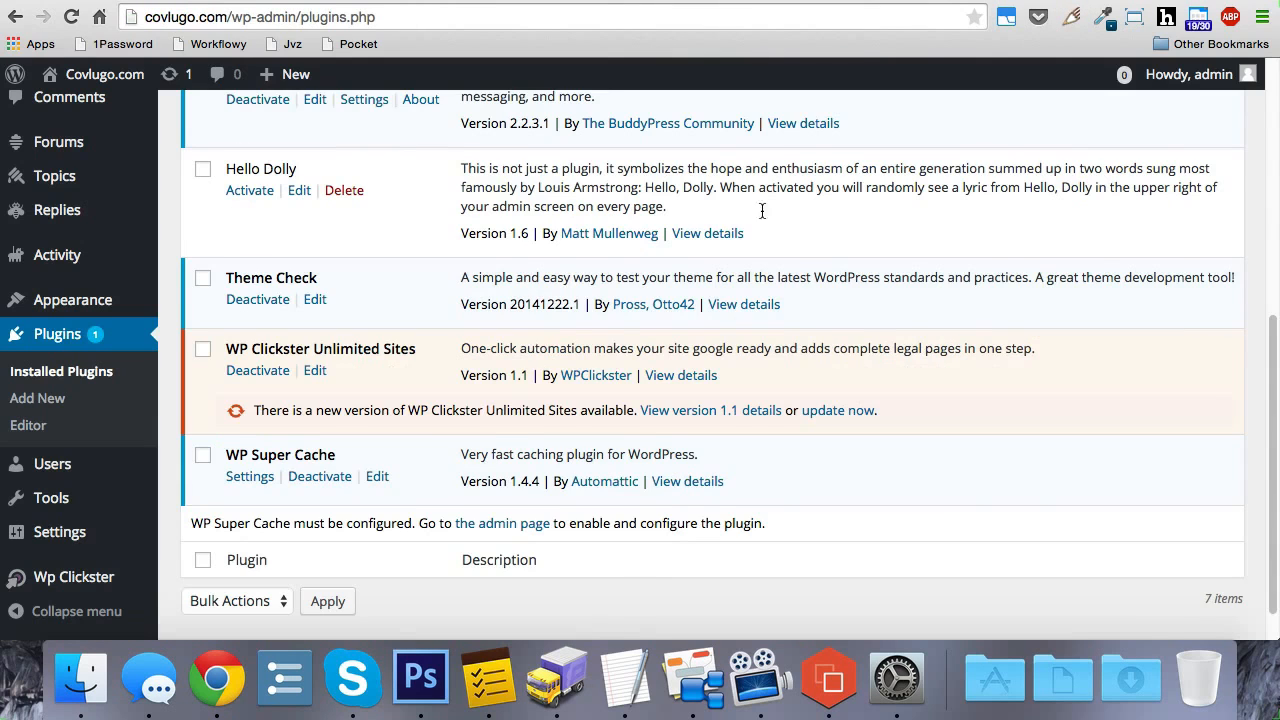
pyautogui.scroll(-1, 530, 305)
# Step: Open the site's permalink settings and check which URL structure is selected
pyautogui.moveTo(103, 534)
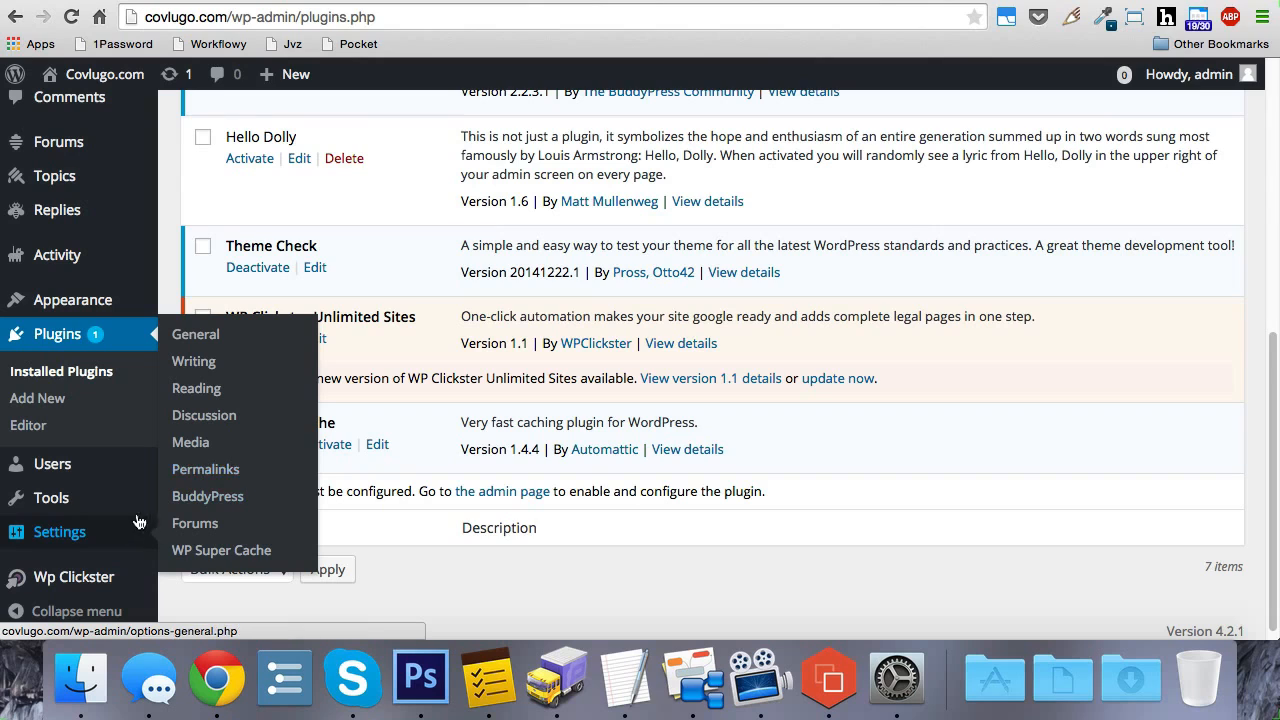
pyautogui.click(218, 474)
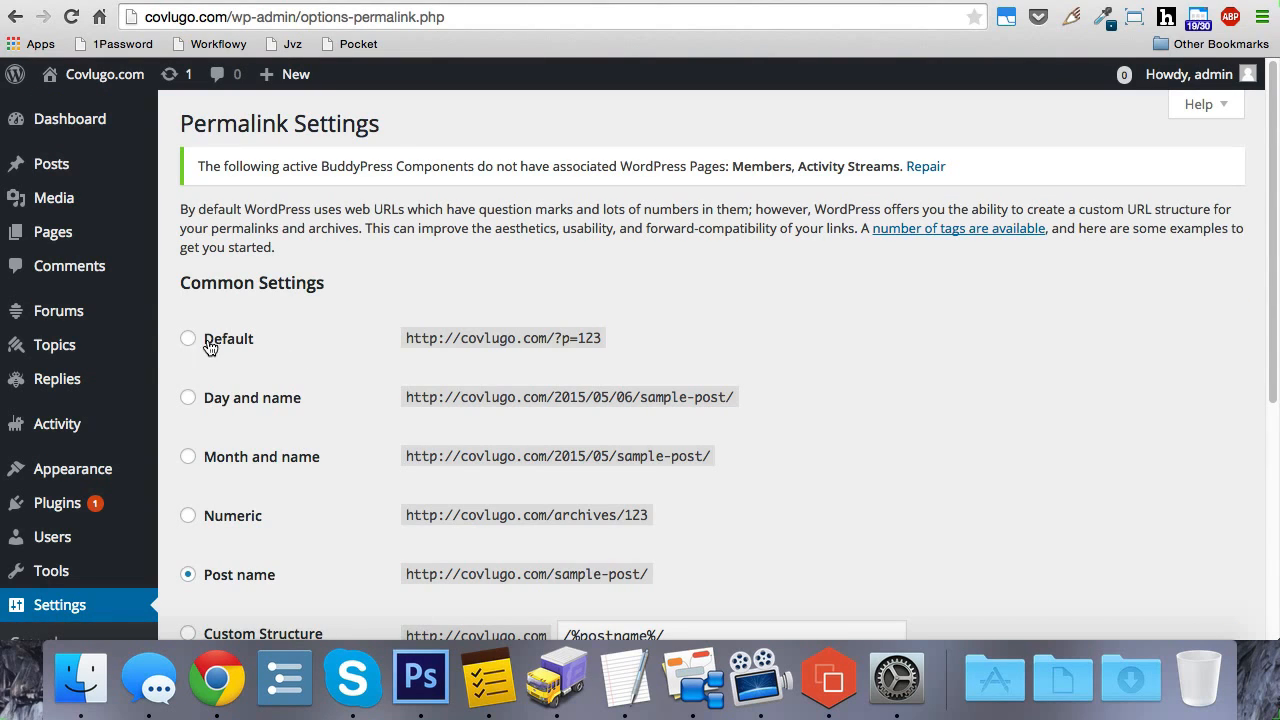
pyautogui.scroll(-2, 283, 343)
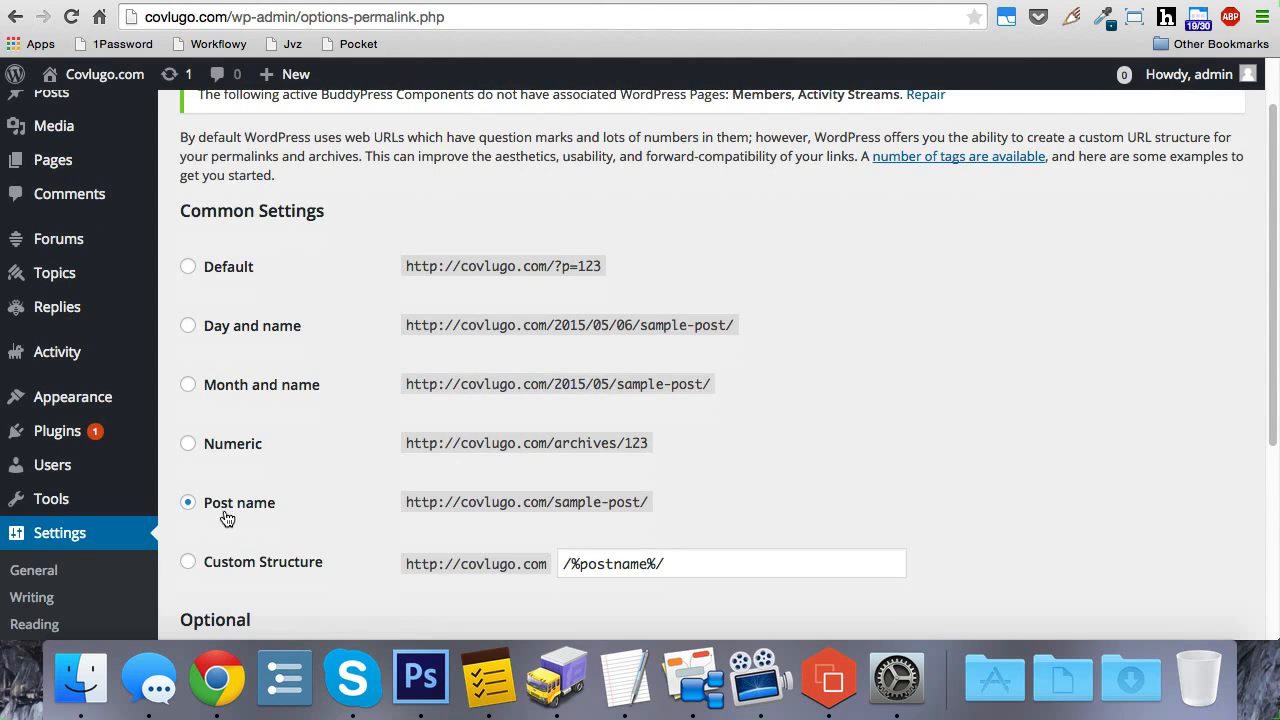
# Step: Open the discussion settings and check the e-mail notification options for new and held comments
pyautogui.scroll(-1, 282, 486)
pyautogui.scroll(-1, 240, 505)
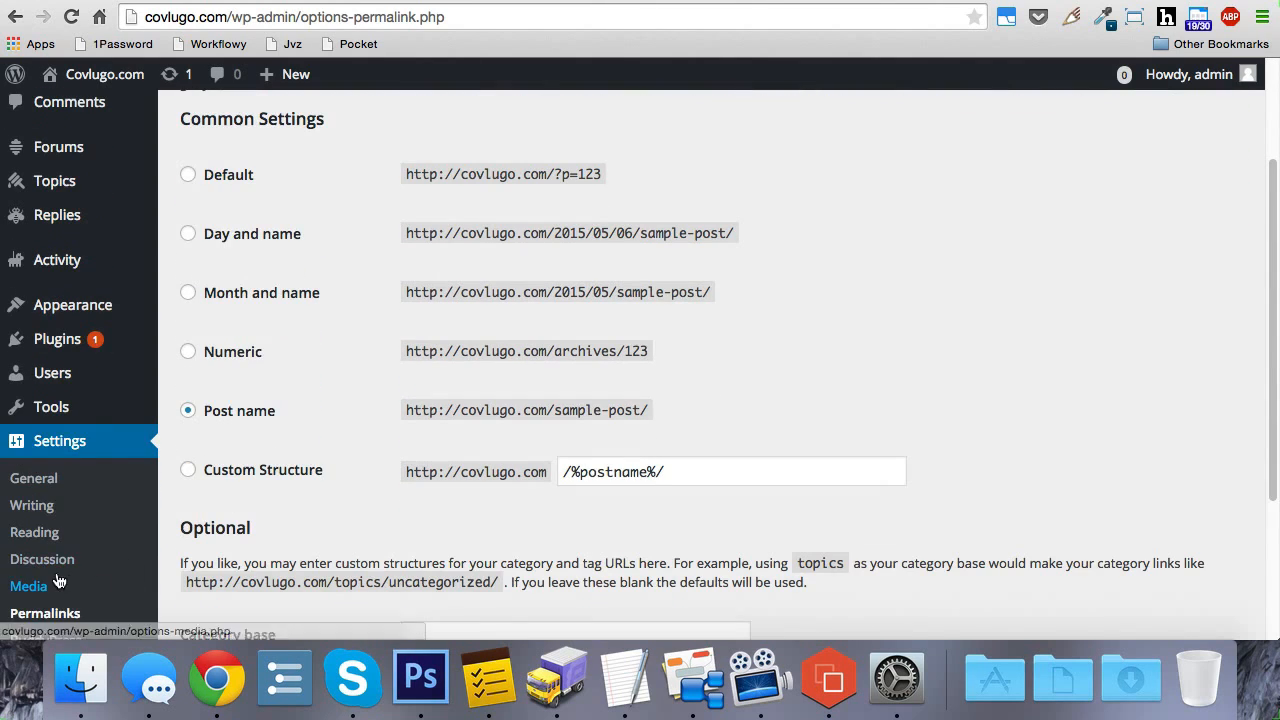
pyautogui.click(42, 560)
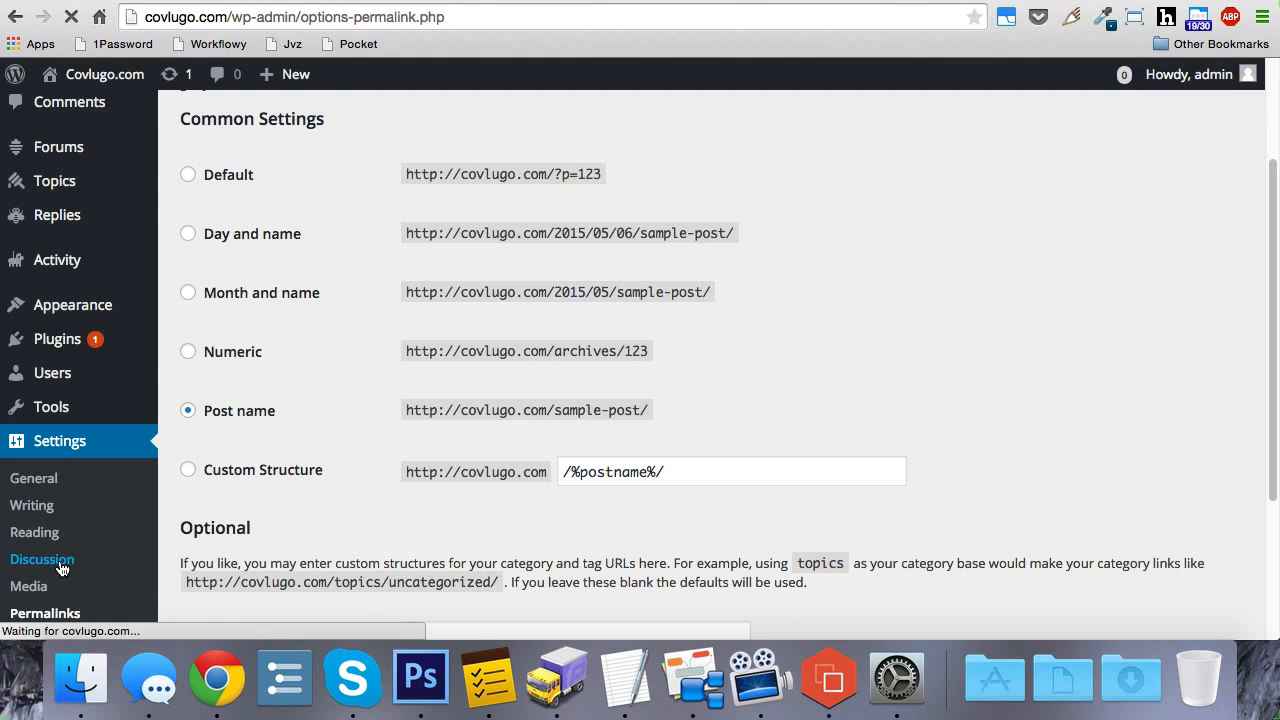
pyautogui.scroll(-1, 246, 442)
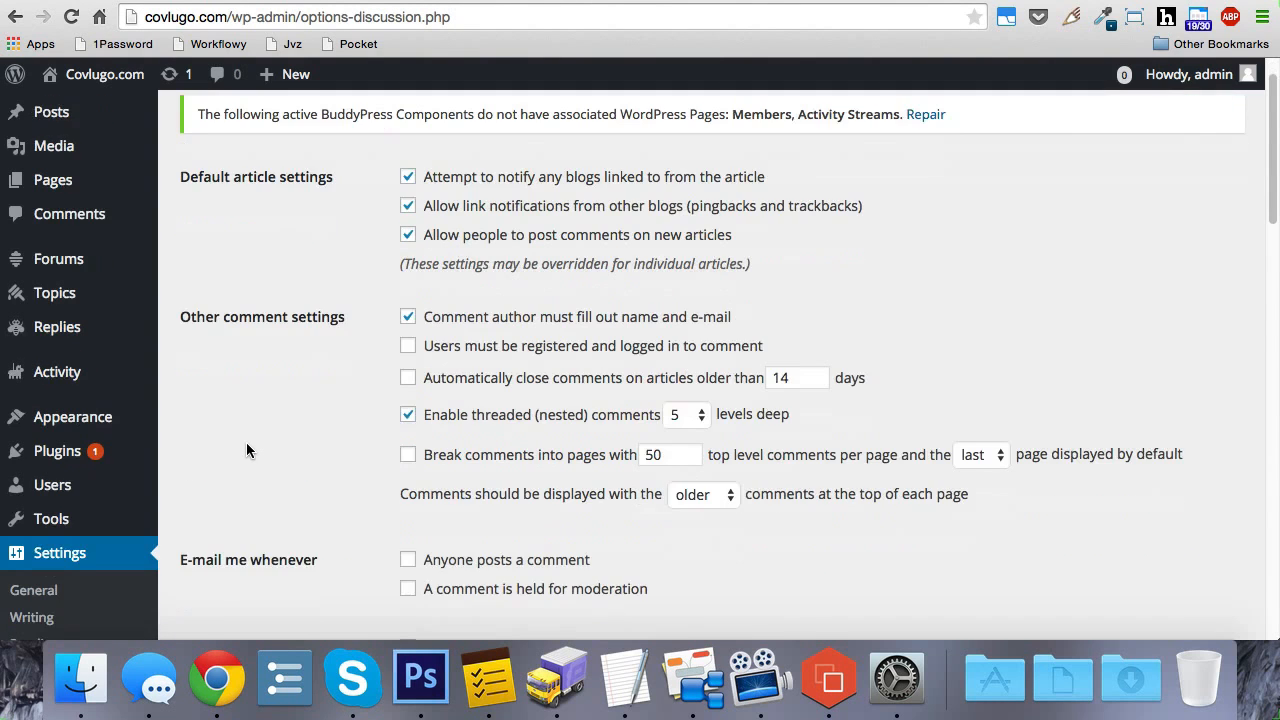
pyautogui.scroll(-4, 246, 450)
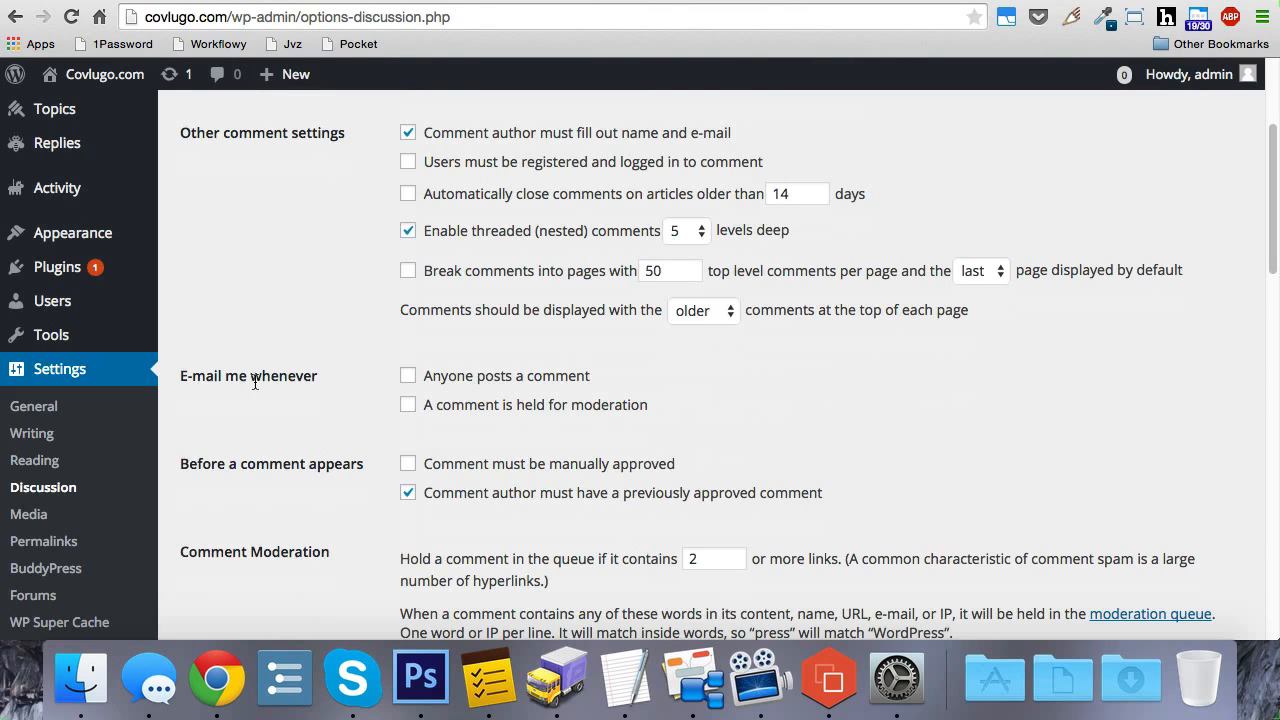
# Step: Open the list of all pages and look through the created legal and custom pages
pyautogui.scroll(5, 129, 330)
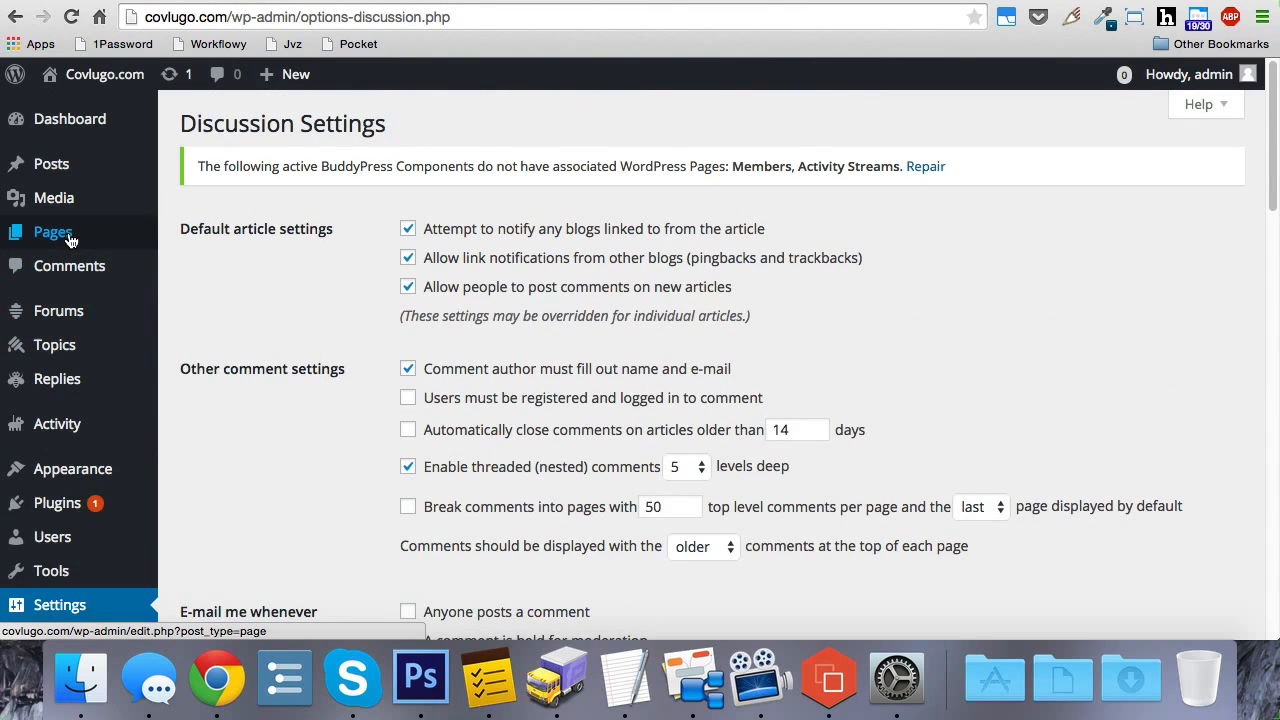
pyautogui.click(70, 240)
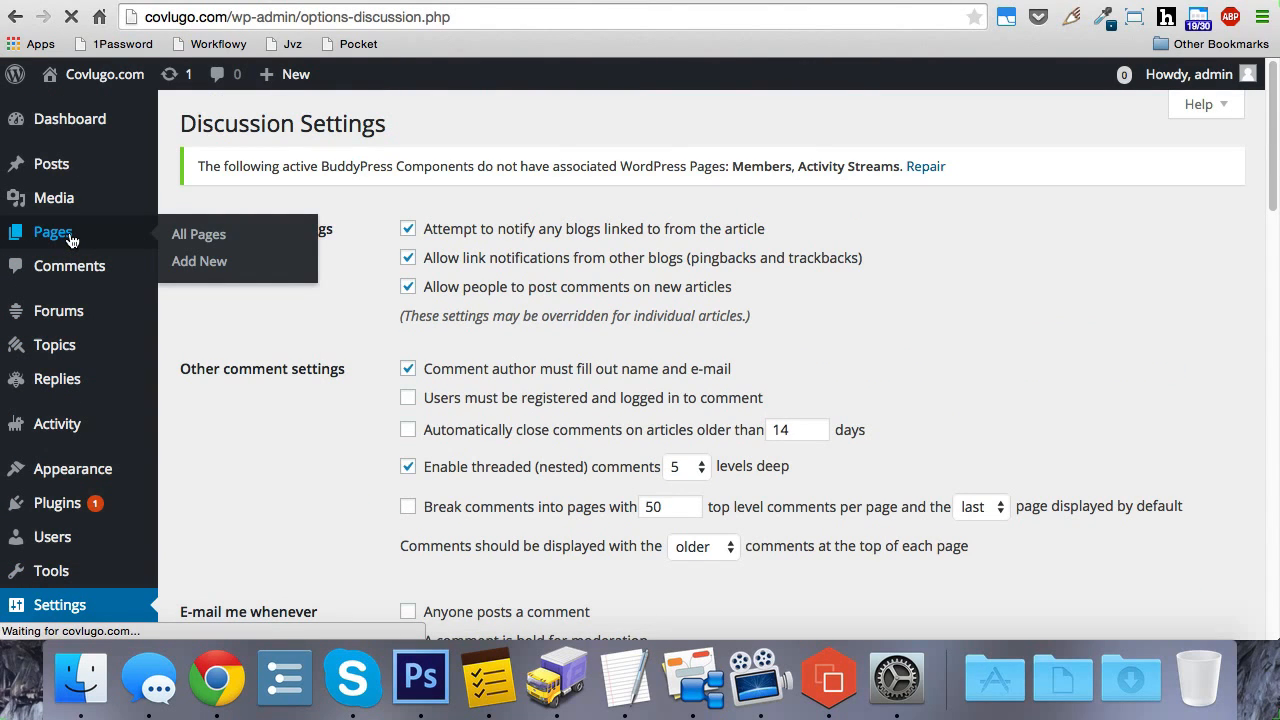
pyautogui.scroll(-1, 200, 262)
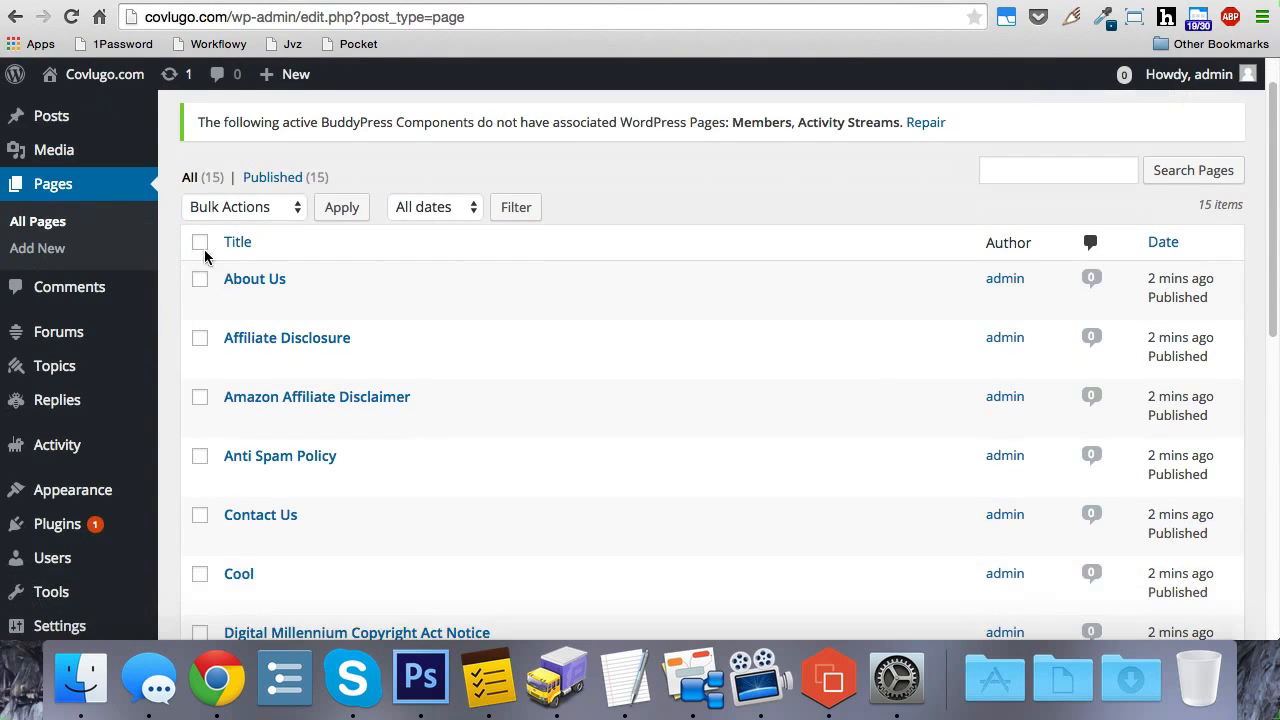
pyautogui.scroll(-8, 204, 257)
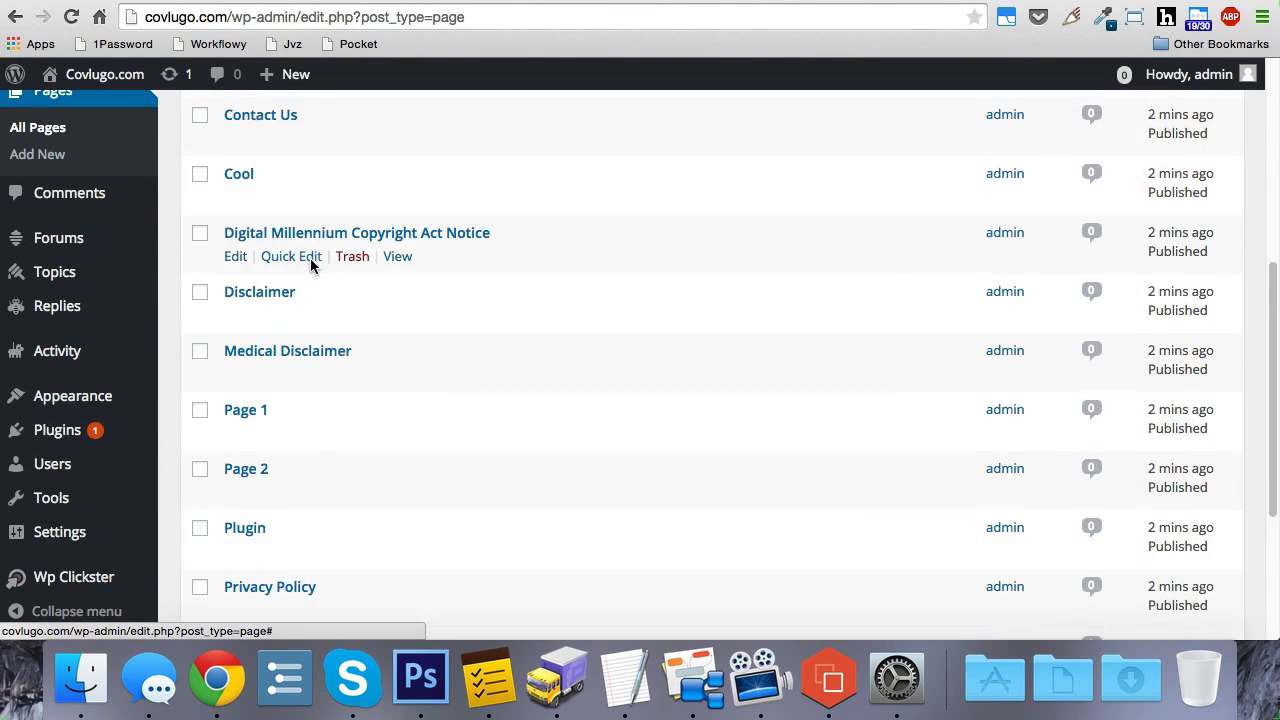
pyautogui.scroll(-4, 311, 263)
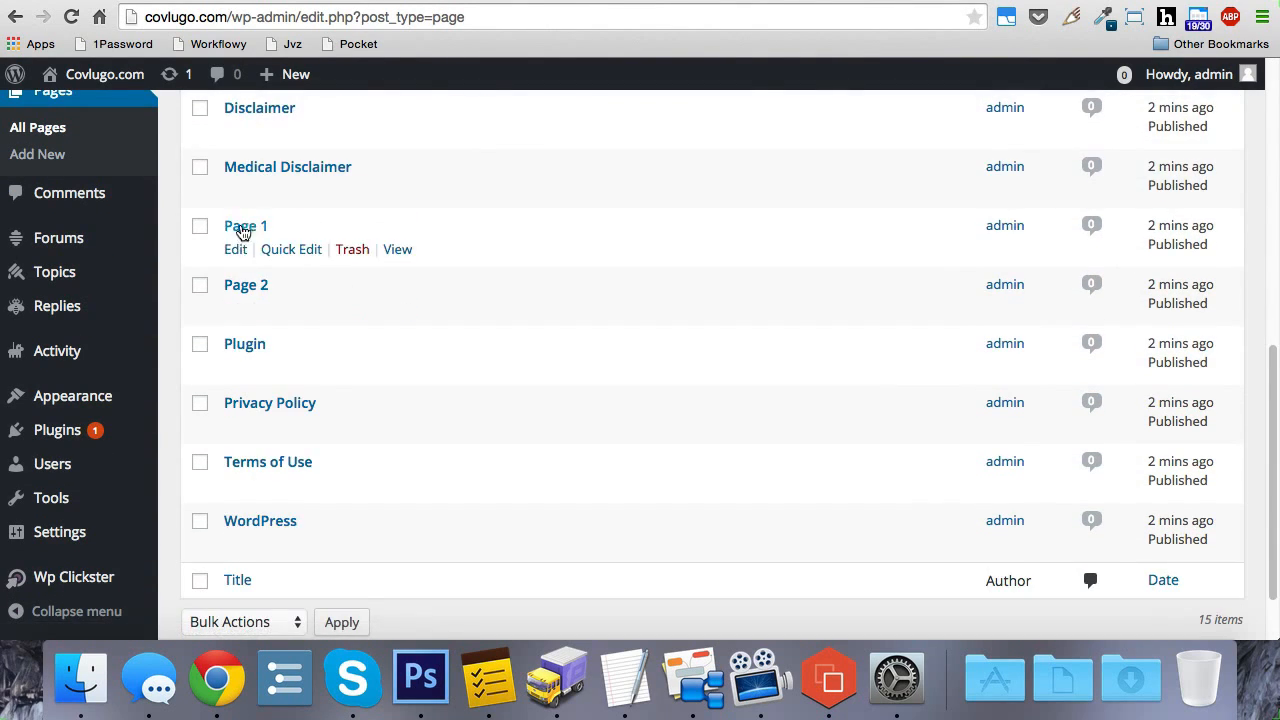
pyautogui.scroll(1, 340, 307)
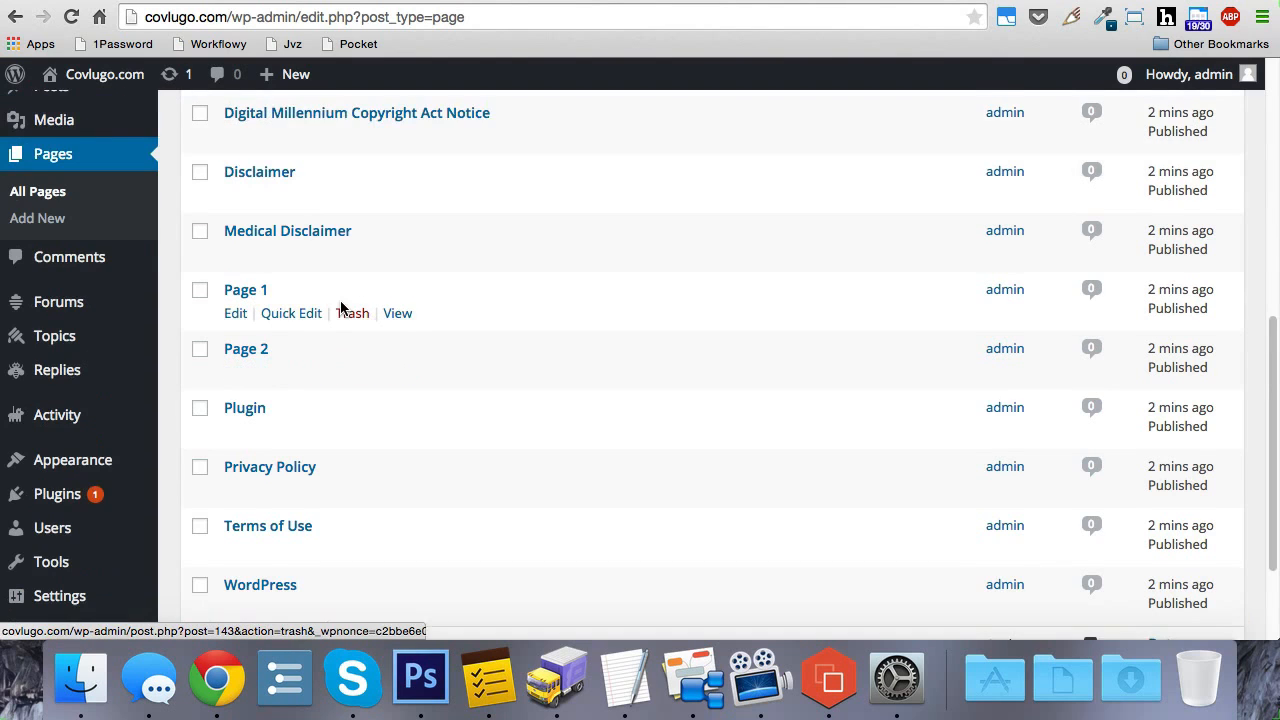
pyautogui.scroll(6, 346, 320)
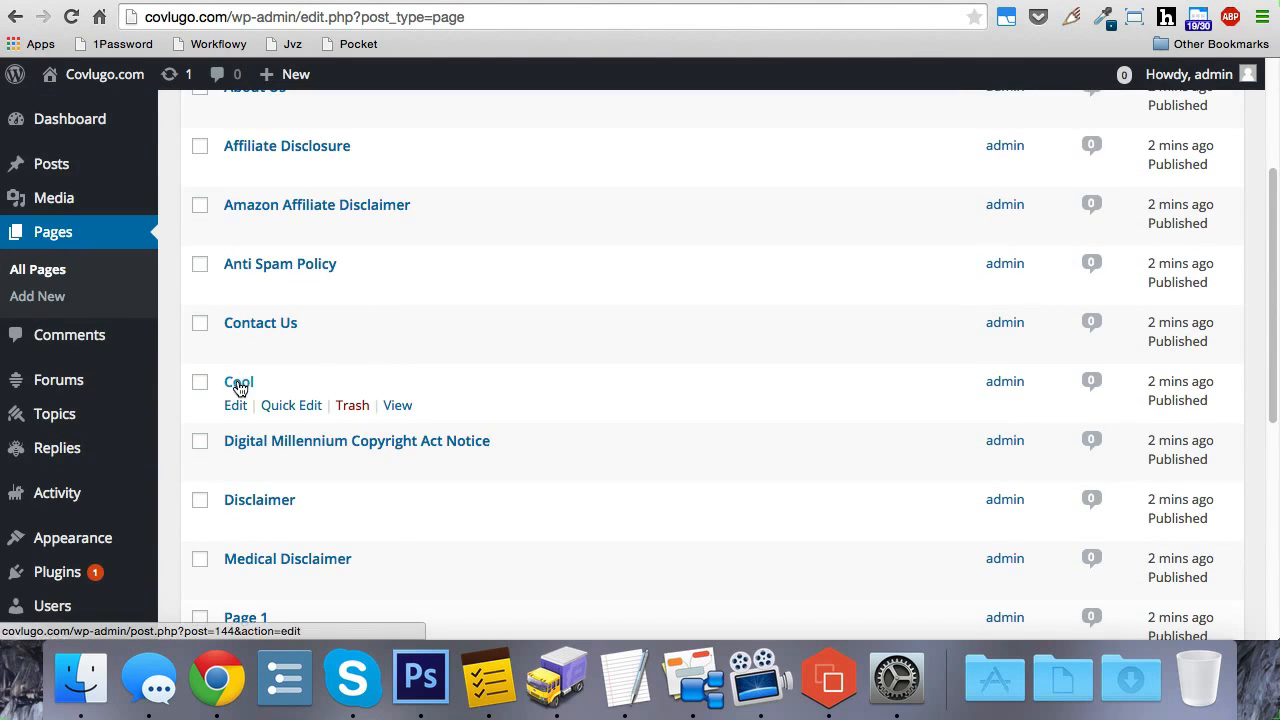
pyautogui.scroll(-7, 240, 387)
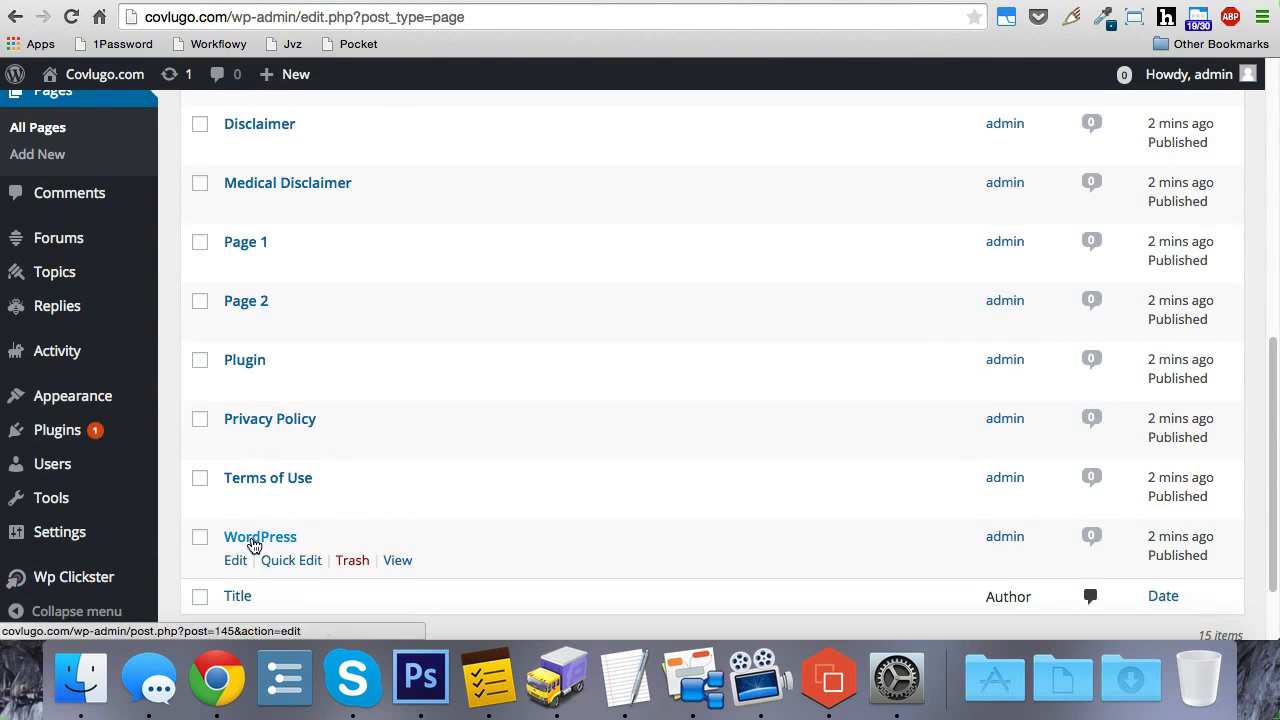
pyautogui.scroll(3, 414, 478)
pyautogui.scroll(-1, 360, 472)
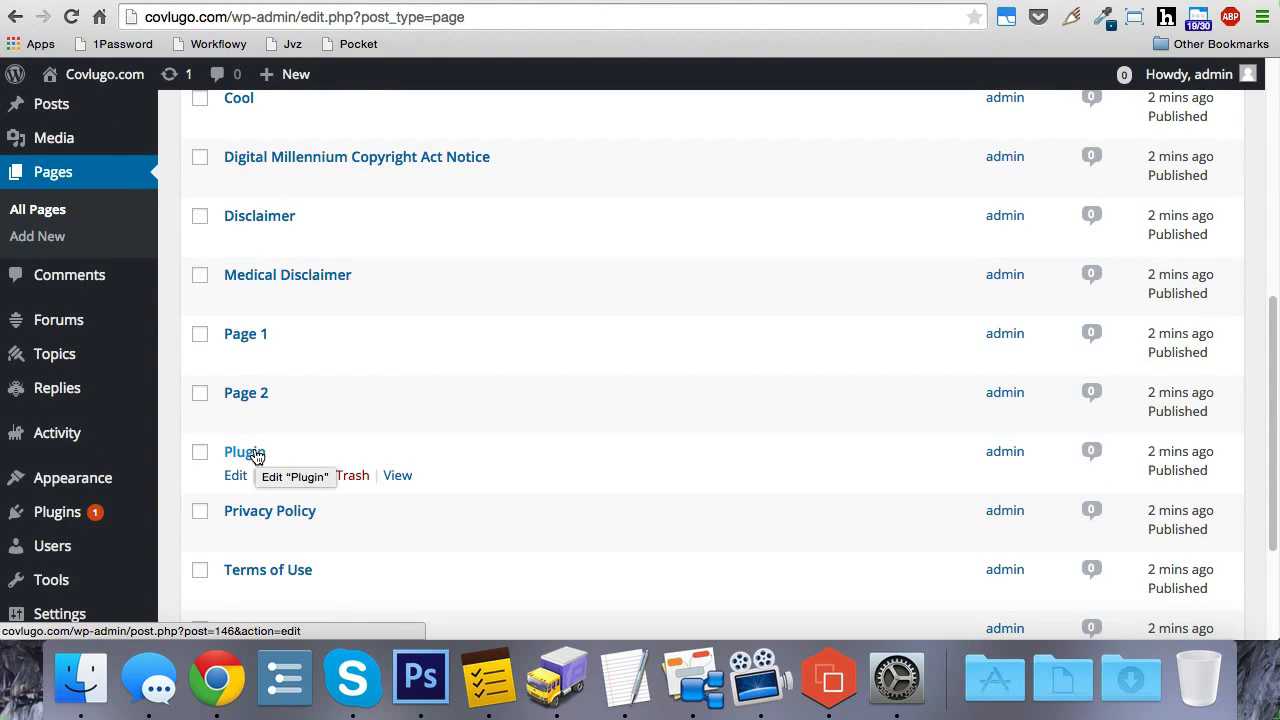
pyautogui.scroll(-2, 300, 420)
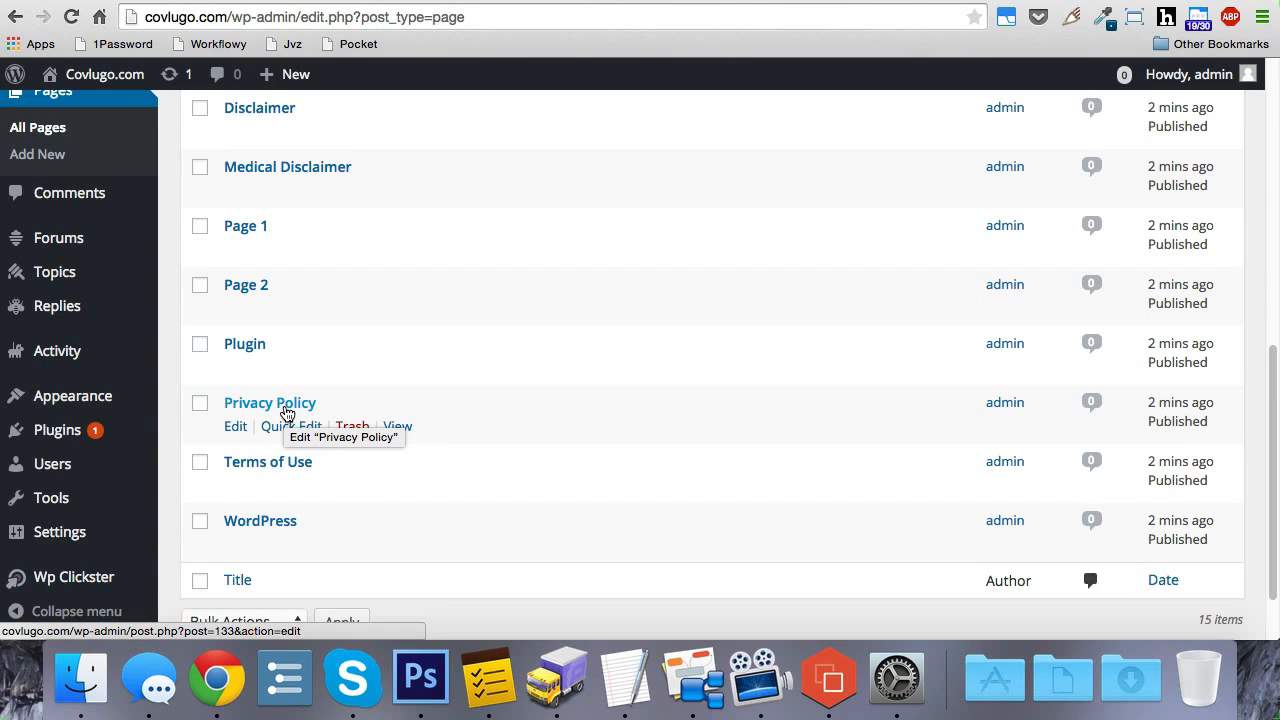
pyautogui.scroll(5, 380, 408)
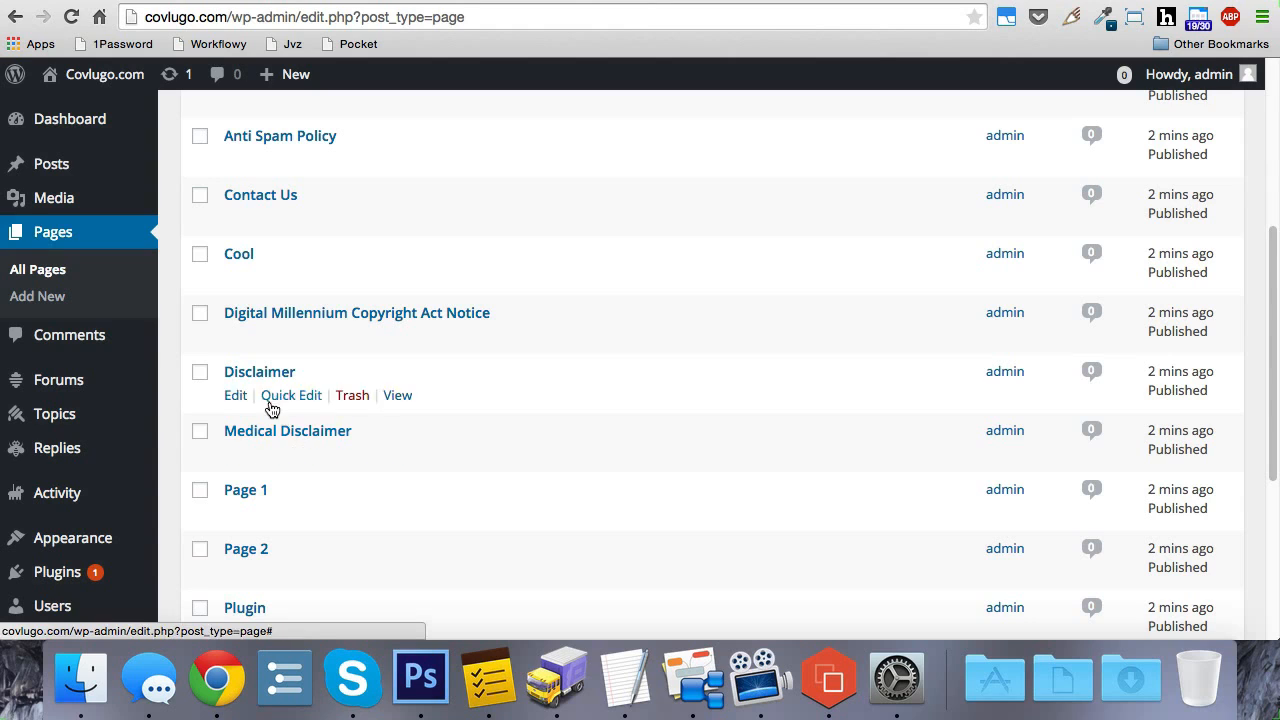
pyautogui.scroll(-1, 305, 420)
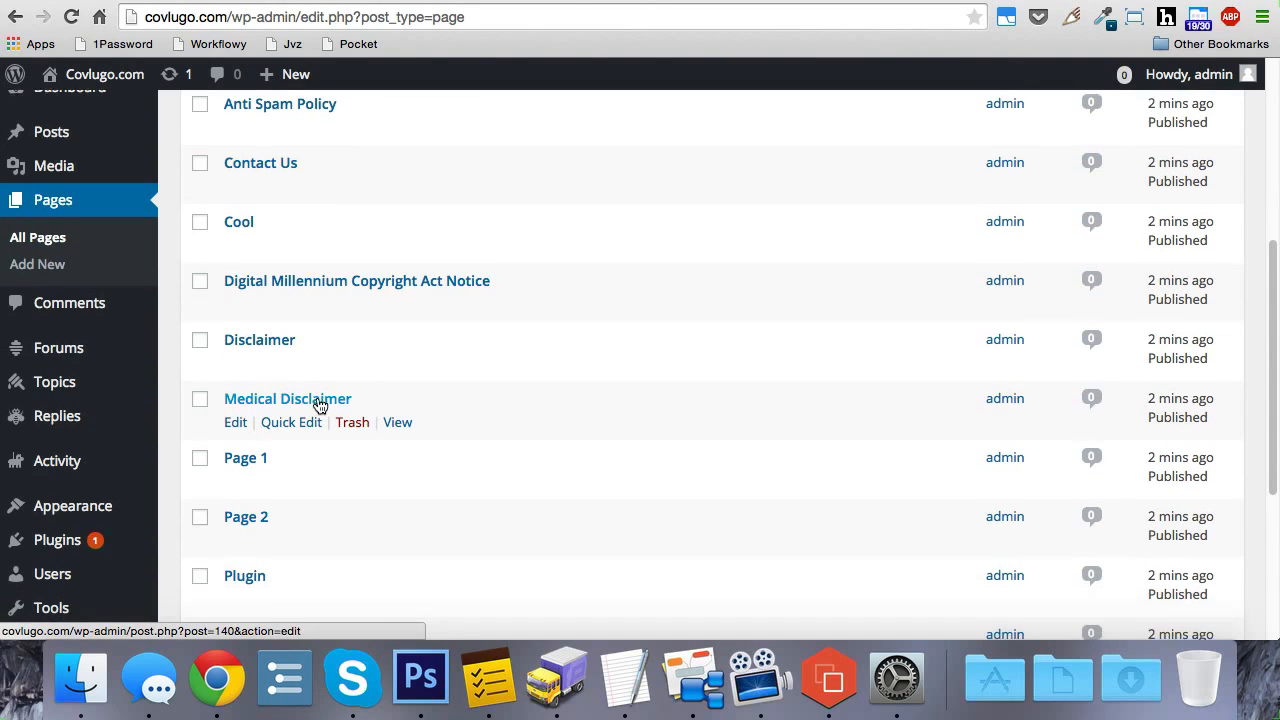
# Step: Open the Privacy Policy page for editing, read through its content, and return to the page list
pyautogui.scroll(-3, 316, 405)
pyautogui.click(282, 512)
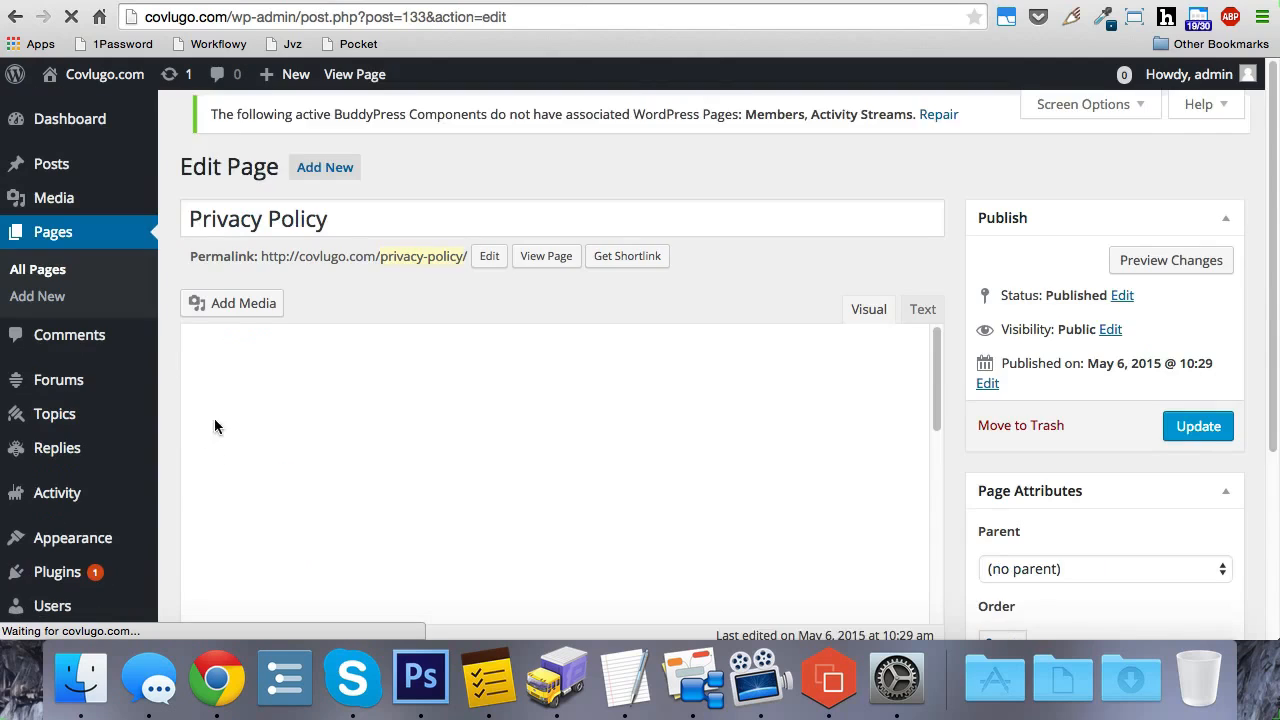
pyautogui.scroll(-4, 171, 339)
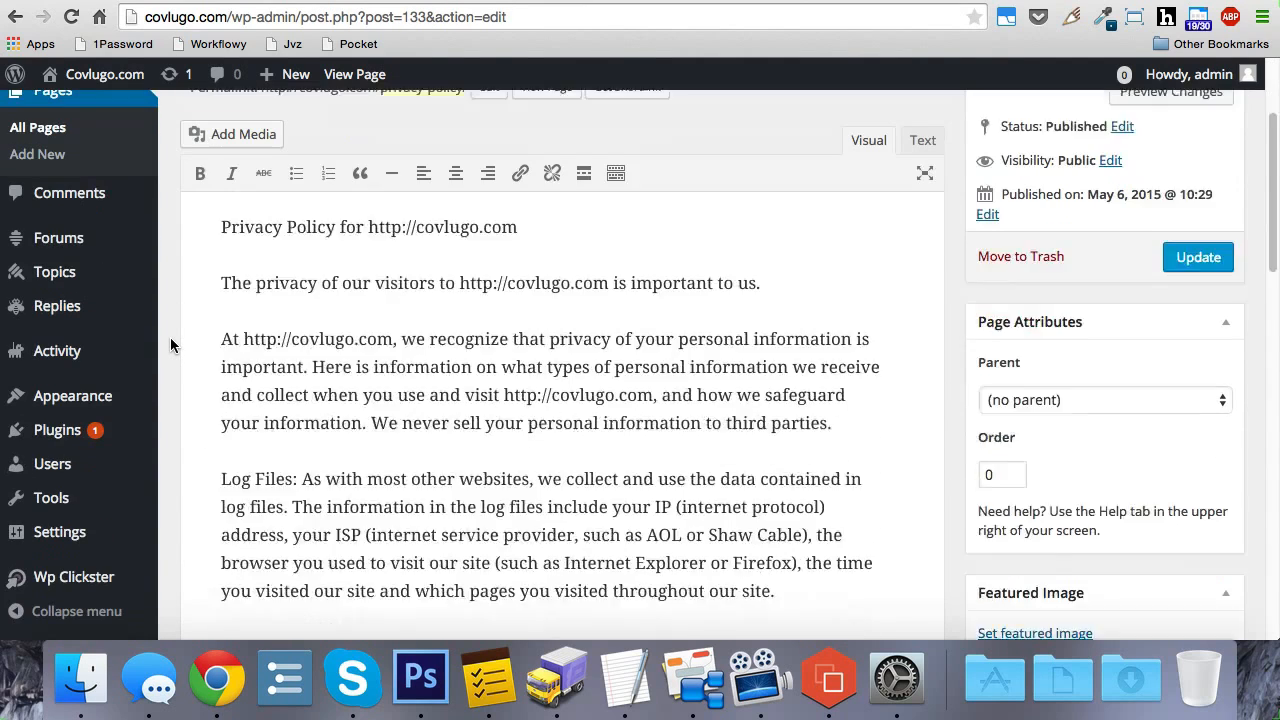
pyautogui.scroll(-5, 170, 338)
pyautogui.scroll(10, 170, 338)
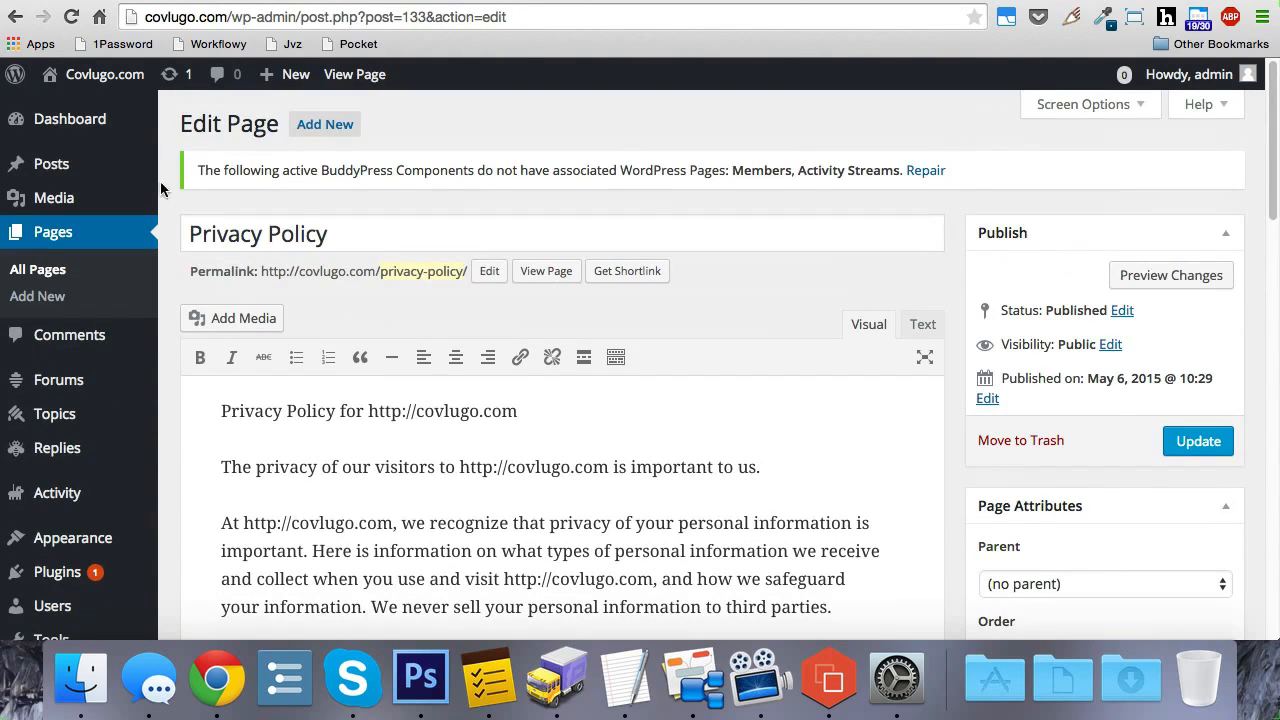
pyautogui.click(15, 16)
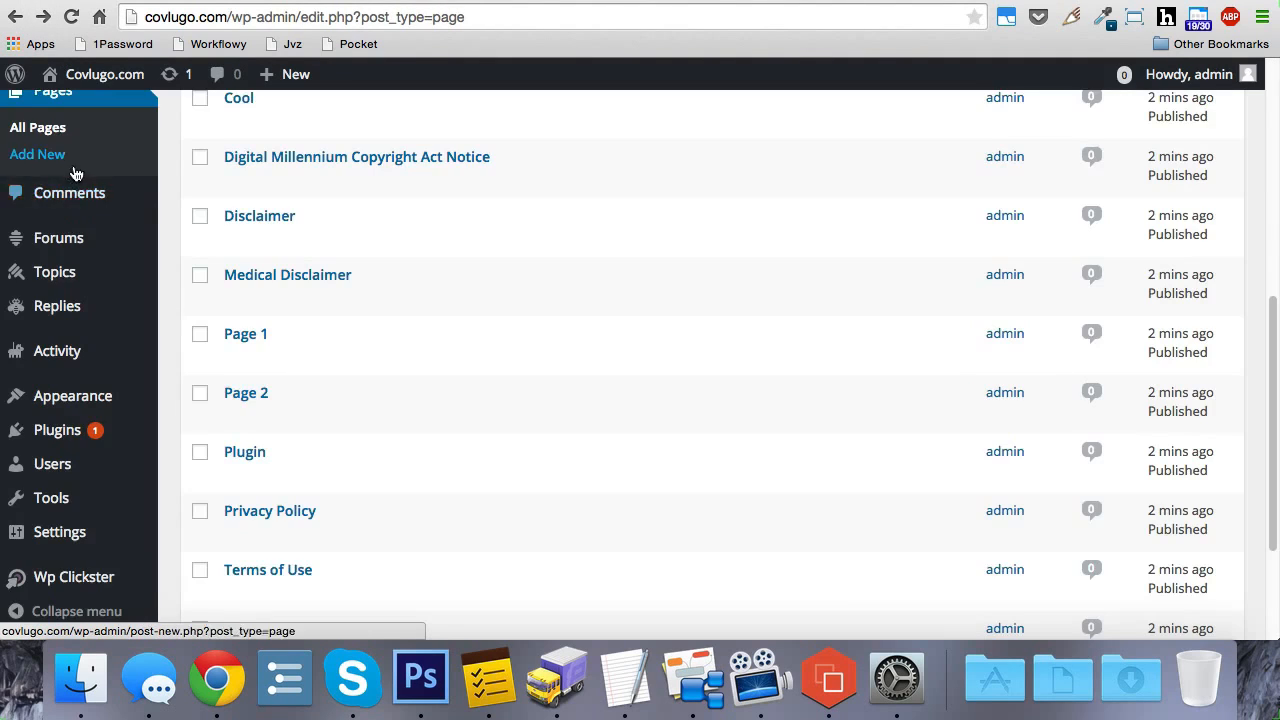
# Step: Open the posts list and the comments list to check whether existing content was deleted
pyautogui.scroll(3, 101, 228)
pyautogui.scroll(2, 101, 228)
pyautogui.click(55, 164)
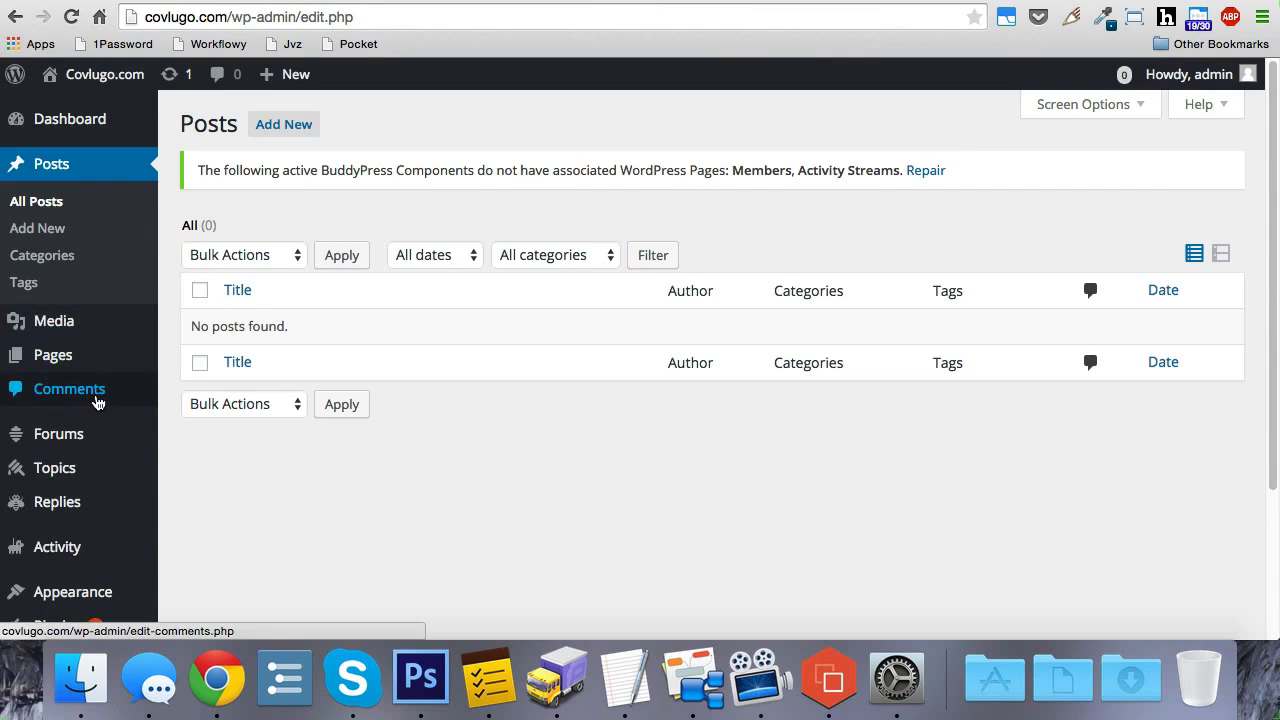
pyautogui.click(97, 400)
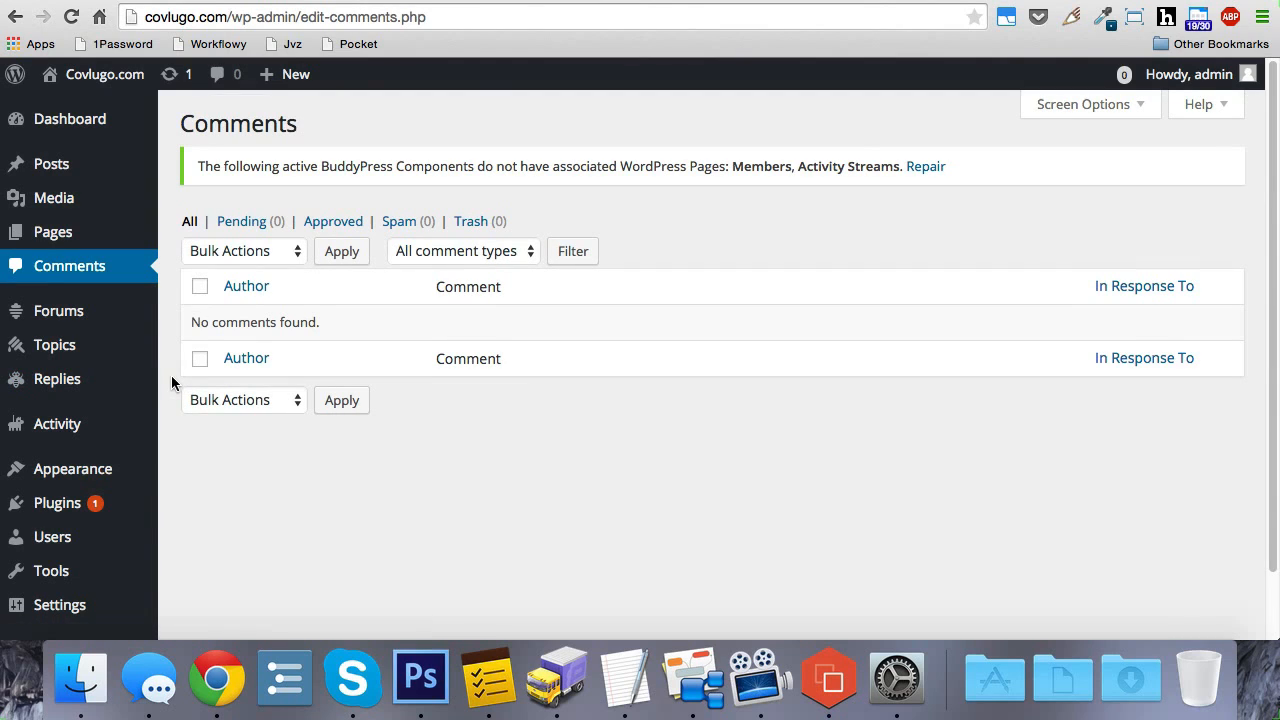
# Step: Return to the WP Clickster setup page and look over its list of options
pyautogui.scroll(-3, 172, 377)
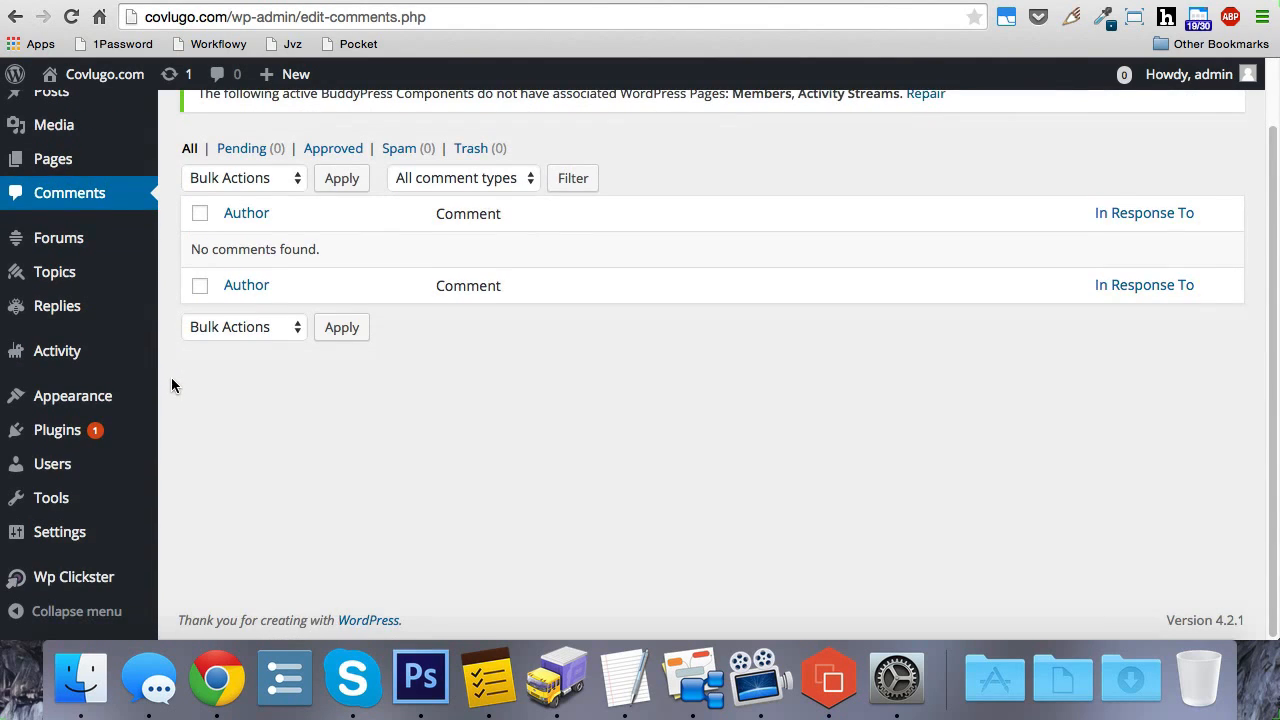
pyautogui.click(90, 577)
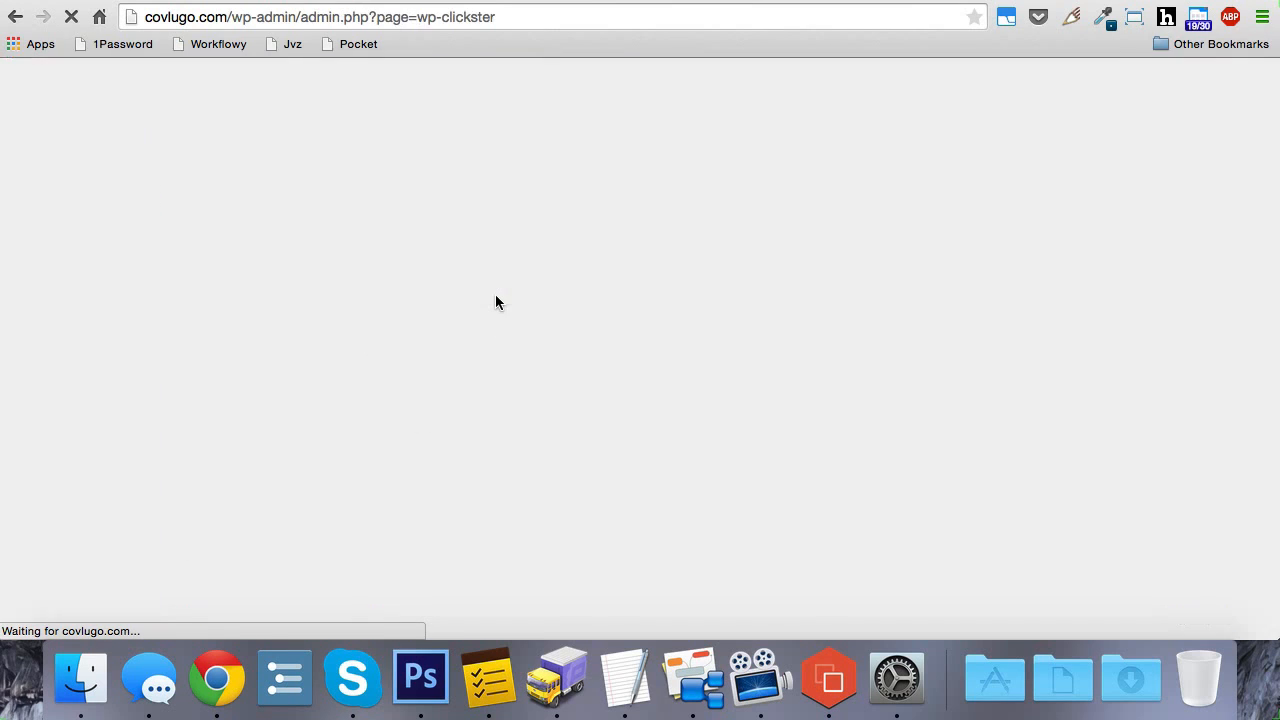
pyautogui.scroll(-4, 580, 430)
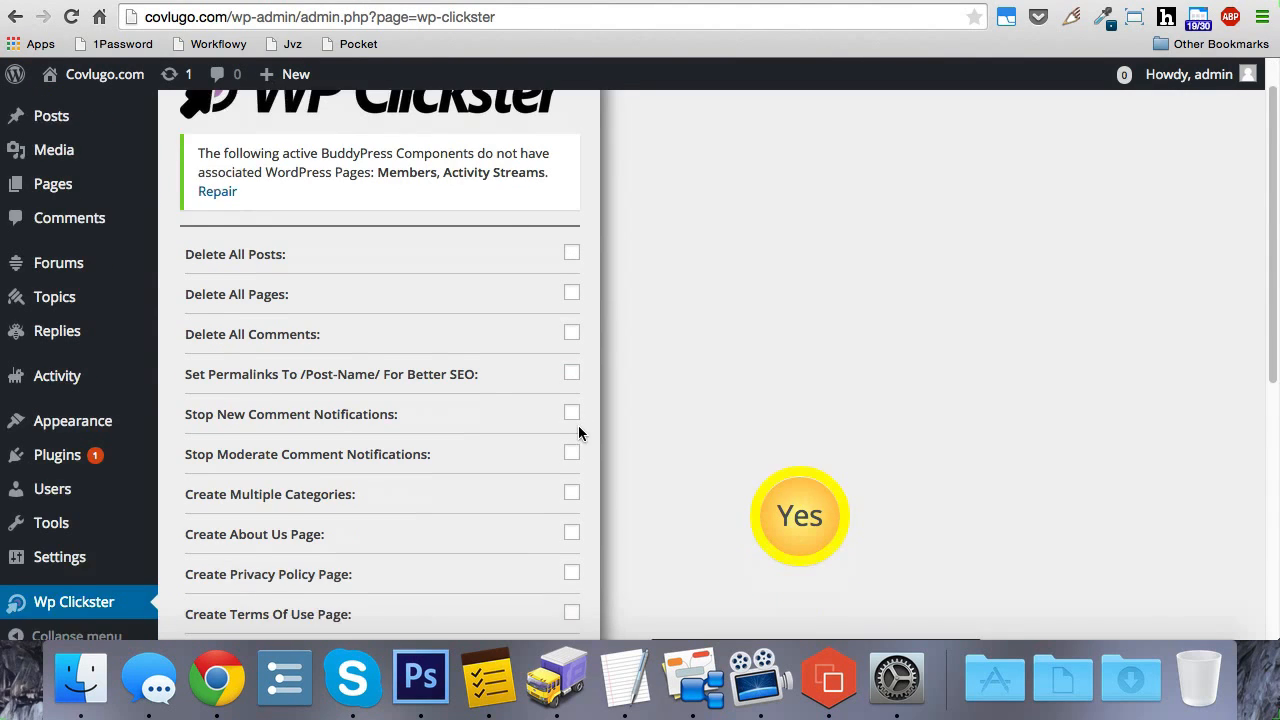
pyautogui.scroll(-1, 580, 432)
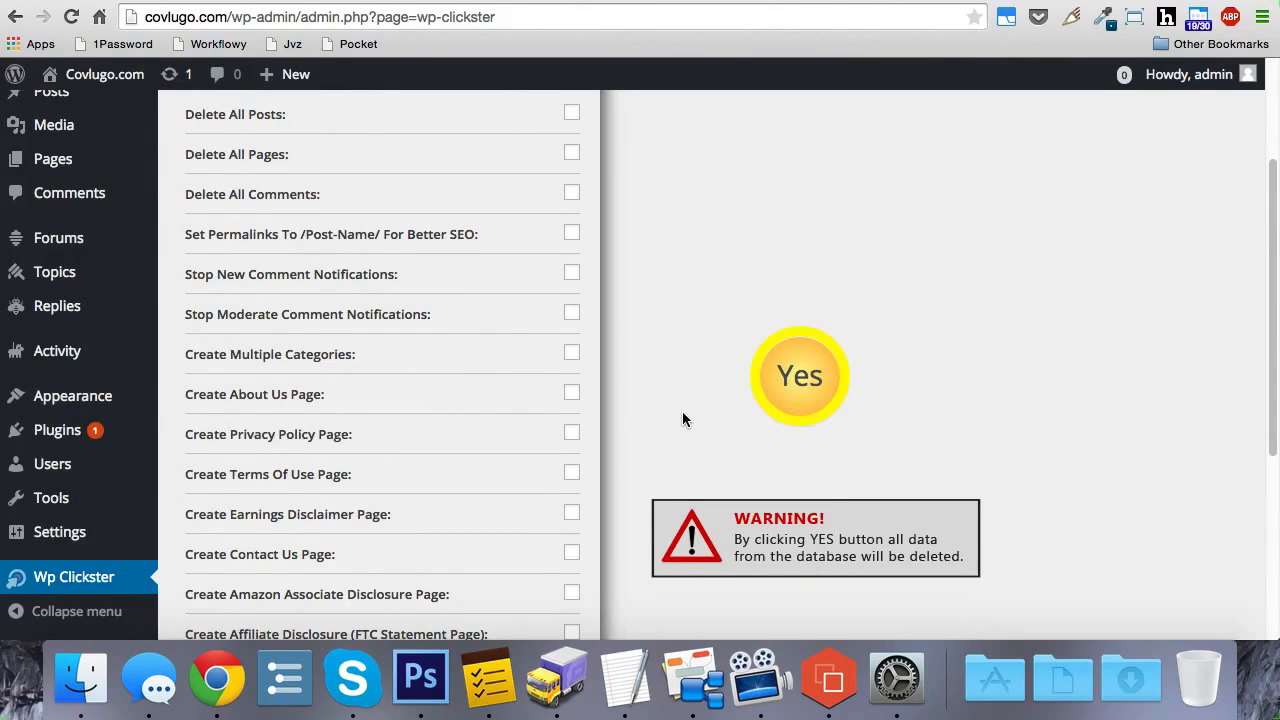
pyautogui.scroll(5, 684, 406)
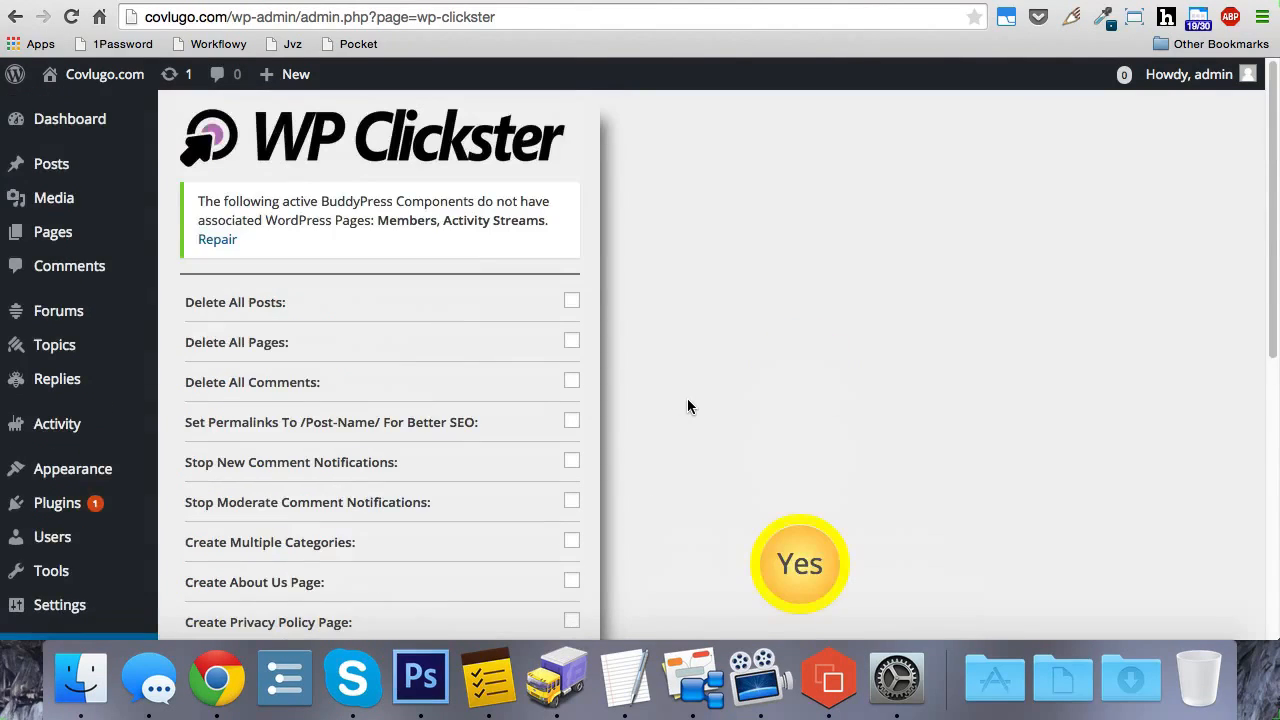